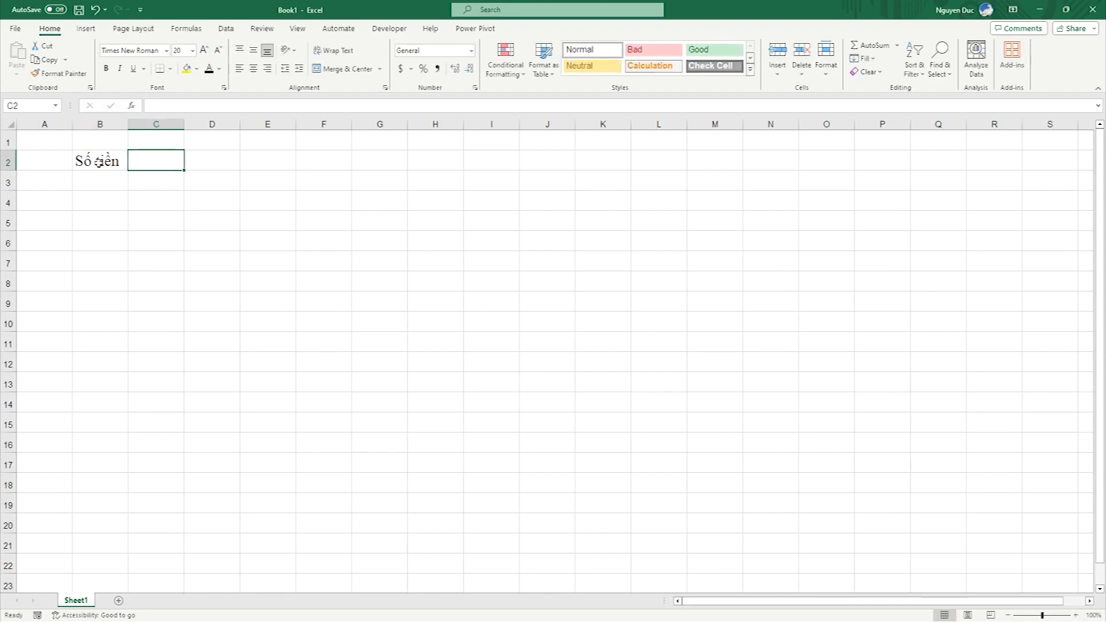
Step: Merge C2:E2 into one centred cell and copy it
left_click_drag(167, 163, 268, 163)
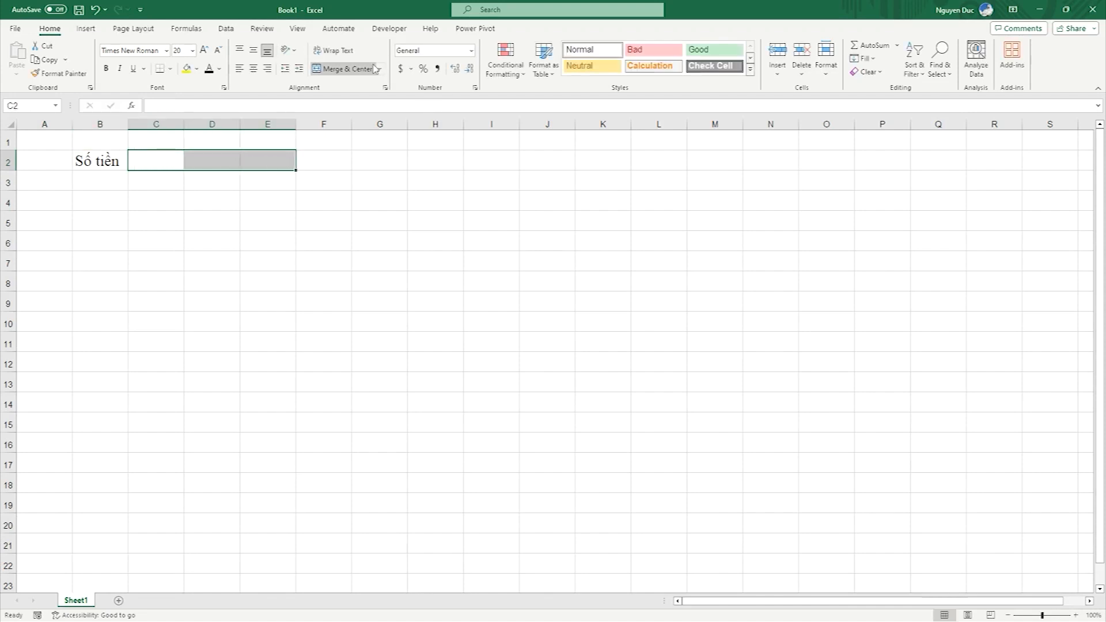
left_click(344, 69)
key("ctrl+c")
Step: Paste the merged three-column cell into F2:H2, I2:K2 and L2:N2
left_click(324, 164)
key("ctrl+v")
left_click(487, 164)
key("ctrl+v")
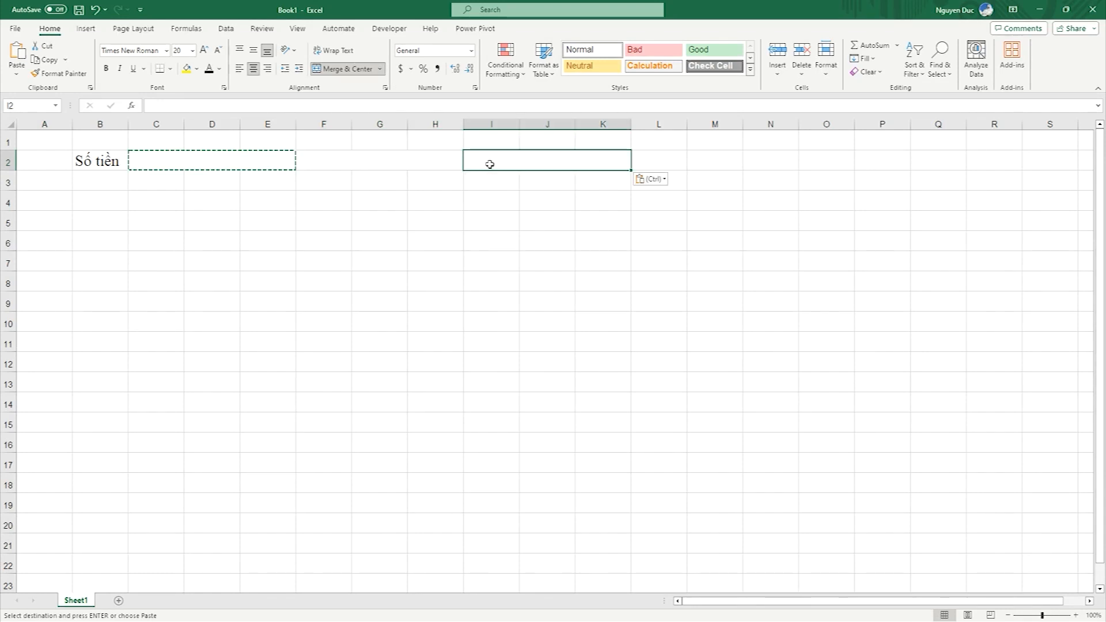
left_click(662, 162)
key("ctrl+v")
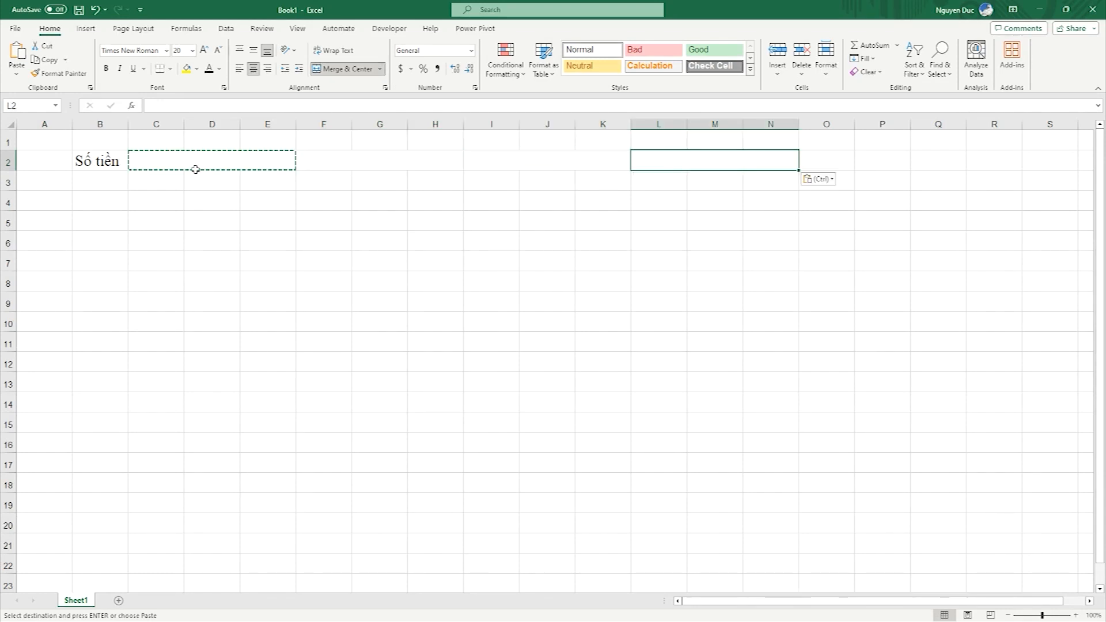
Step: Select the merged C2:E2 cell ready for its group heading
left_click(118, 181)
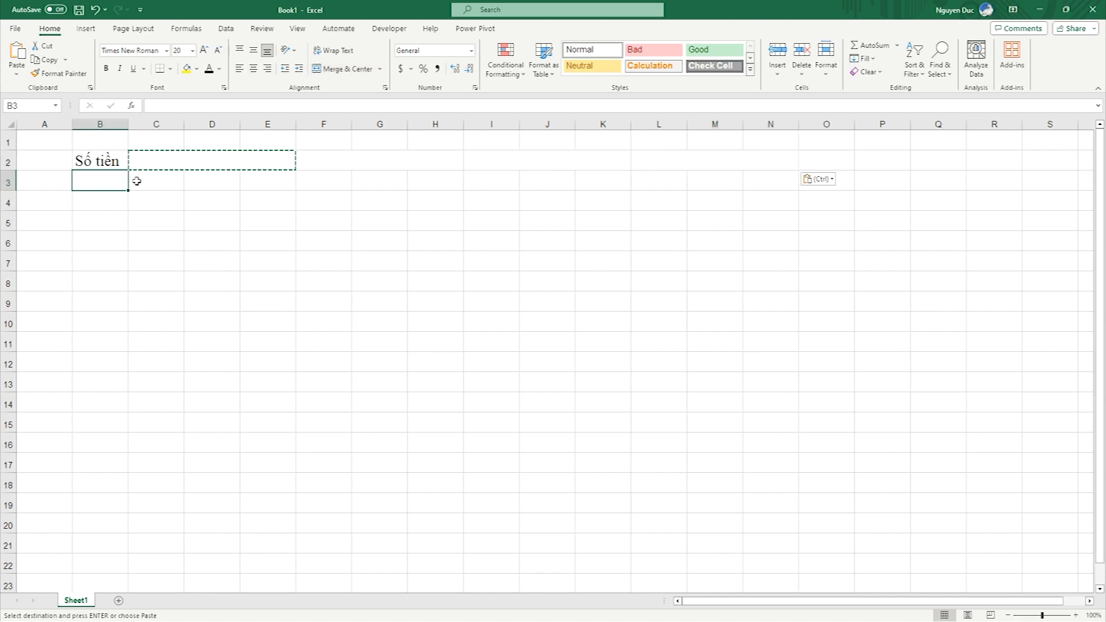
left_click(137, 181)
left_click(169, 165)
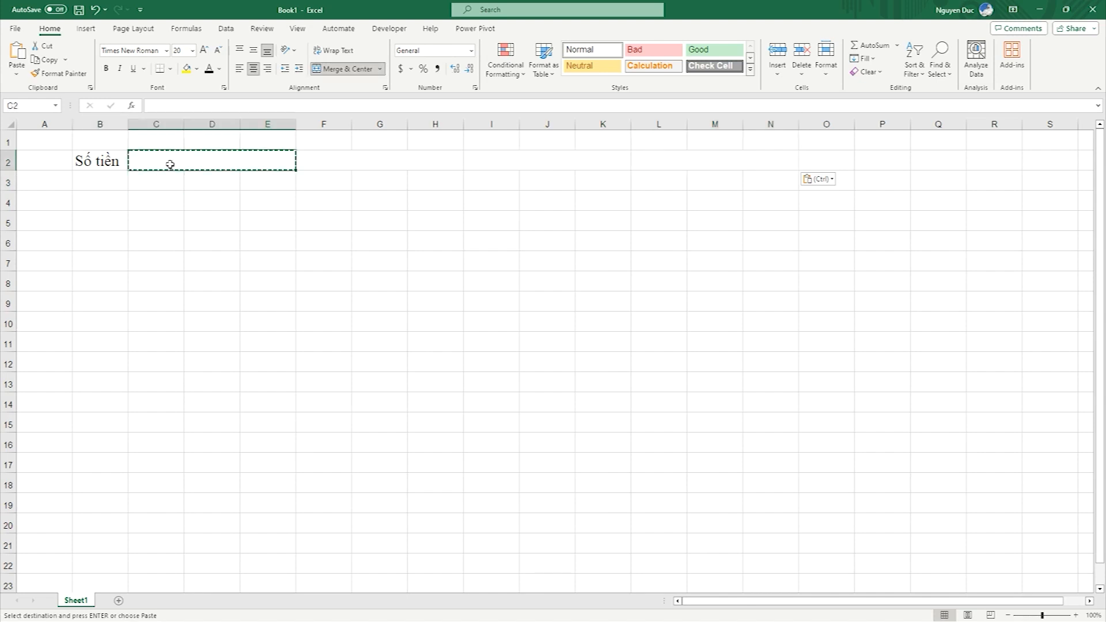
Step: Label the row-2 merged groups TỶ, TRIỆU, NGHÌN and TRĂM
type("Tỷ")
key("BackSpace")
type("Ỷ")
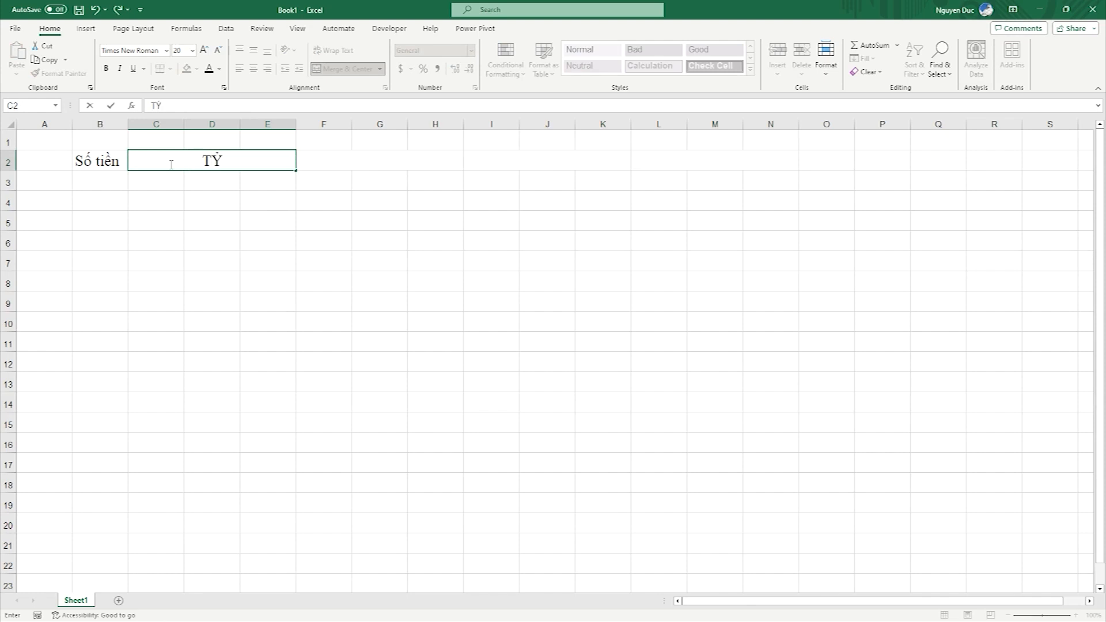
key("Tab")
type("TRIỆU")
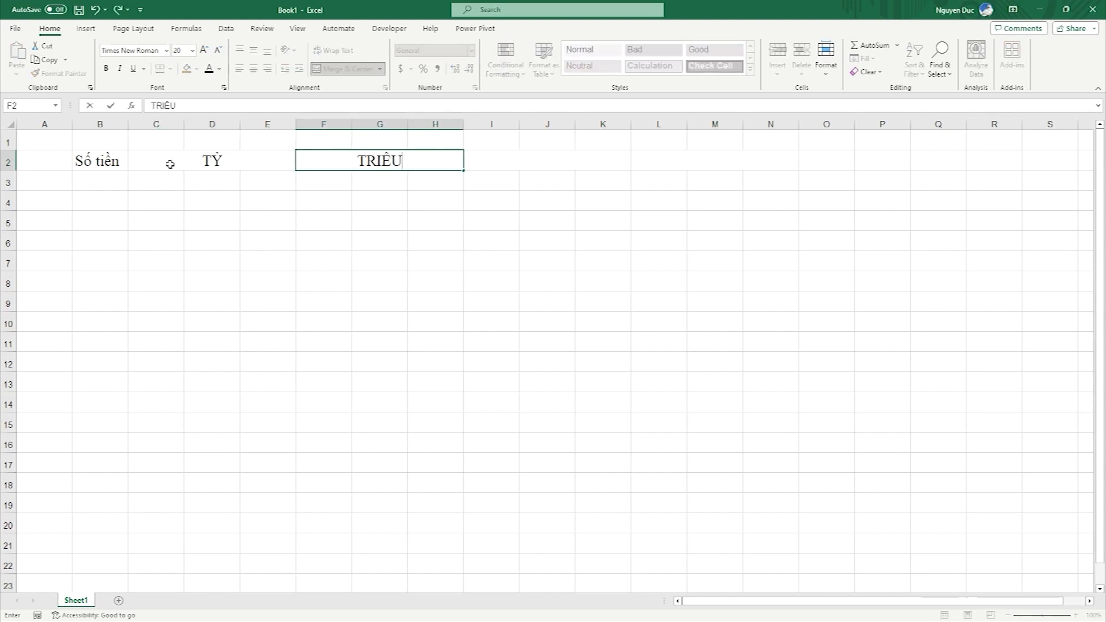
key("Tab")
type("NGHIN")
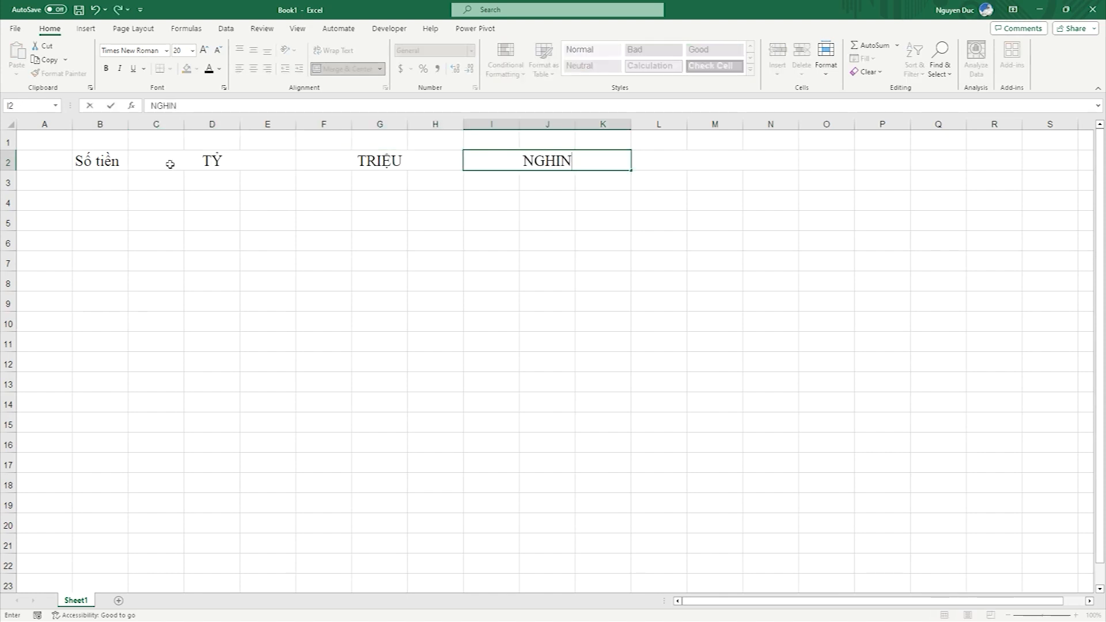
type("Ì")
key("Tab")
type("T")
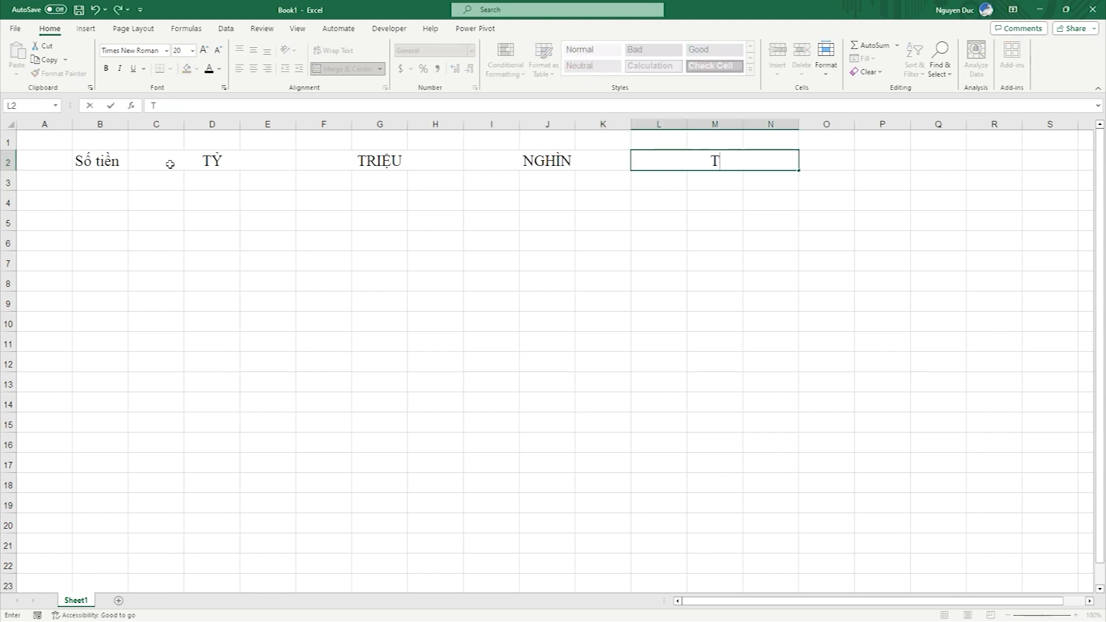
type("RAĂM")
key("Return")
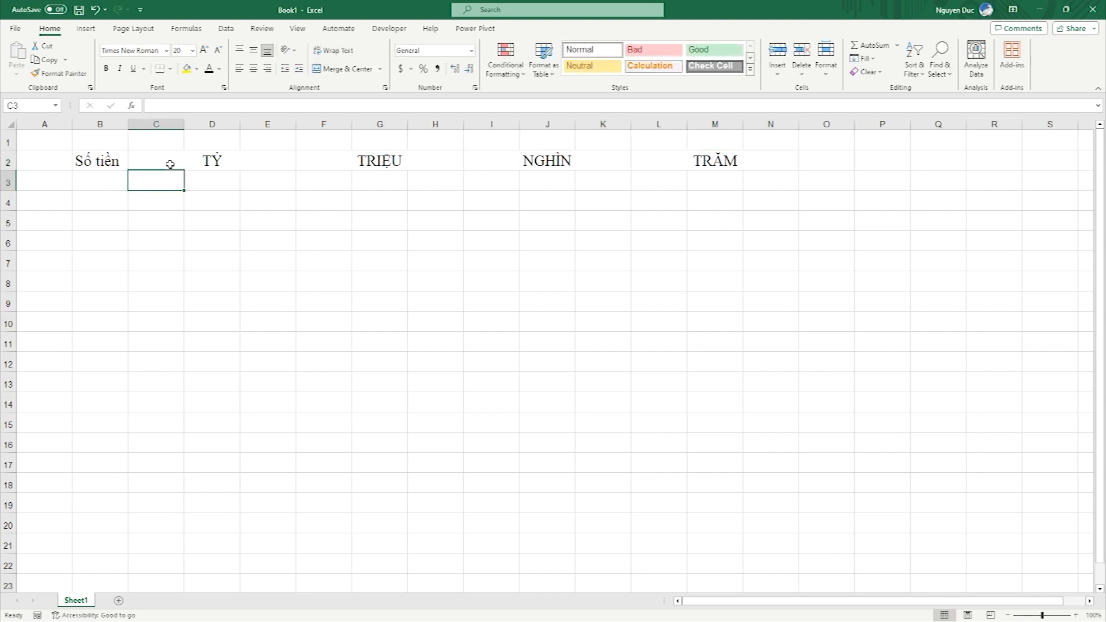
Step: Enter the place labels trăm, chục, đơn vị in C3:E3
type("trăm")
key("Tab")
type("chục")
key("Tab")
type("đơn")
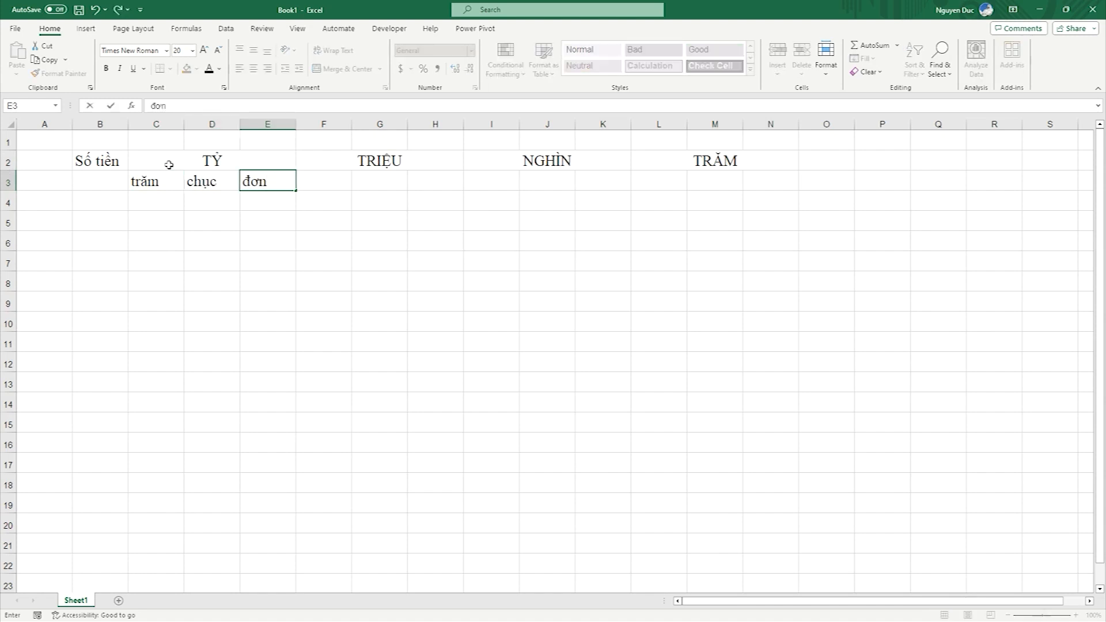
type(" vị")
key("Tab")
Step: Repeat the place labels into F3, I3 and L3, and centre all of C3:N3
left_click_drag(164, 179, 264, 185)
key("ctrl+c")
left_click(321, 182)
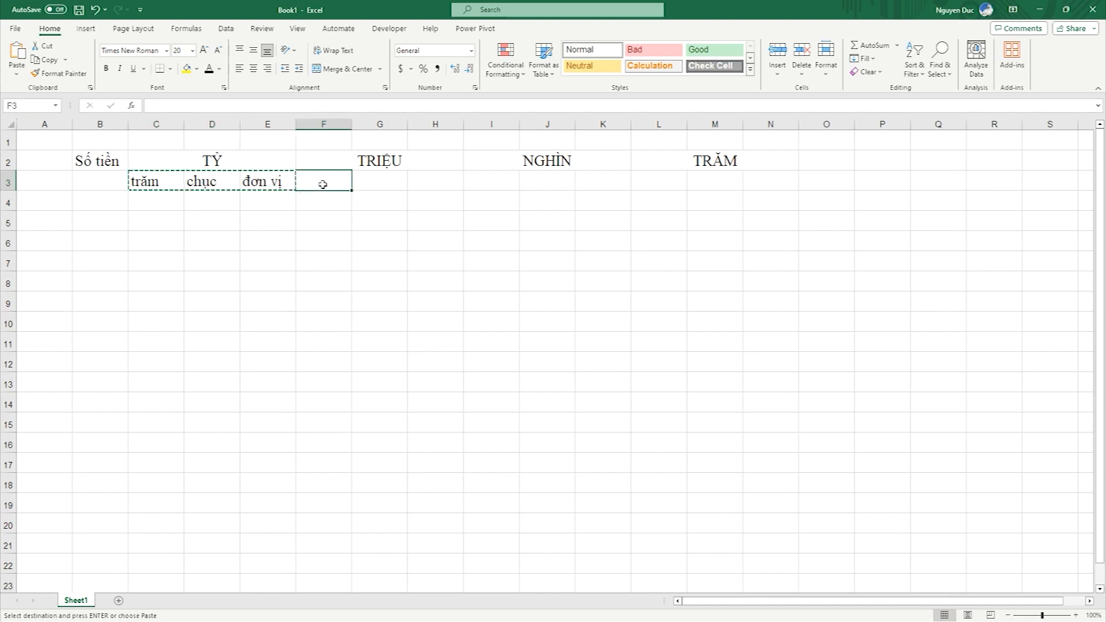
key("ctrl+v")
left_click(474, 182)
key("ctrl+v")
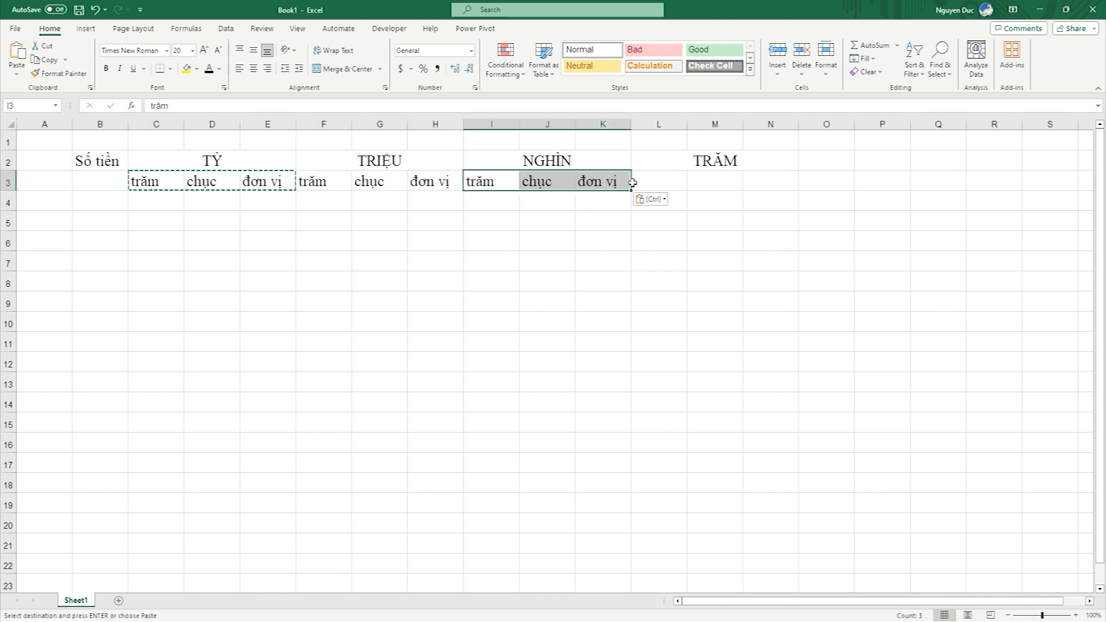
left_click(658, 181)
key("ctrl+v")
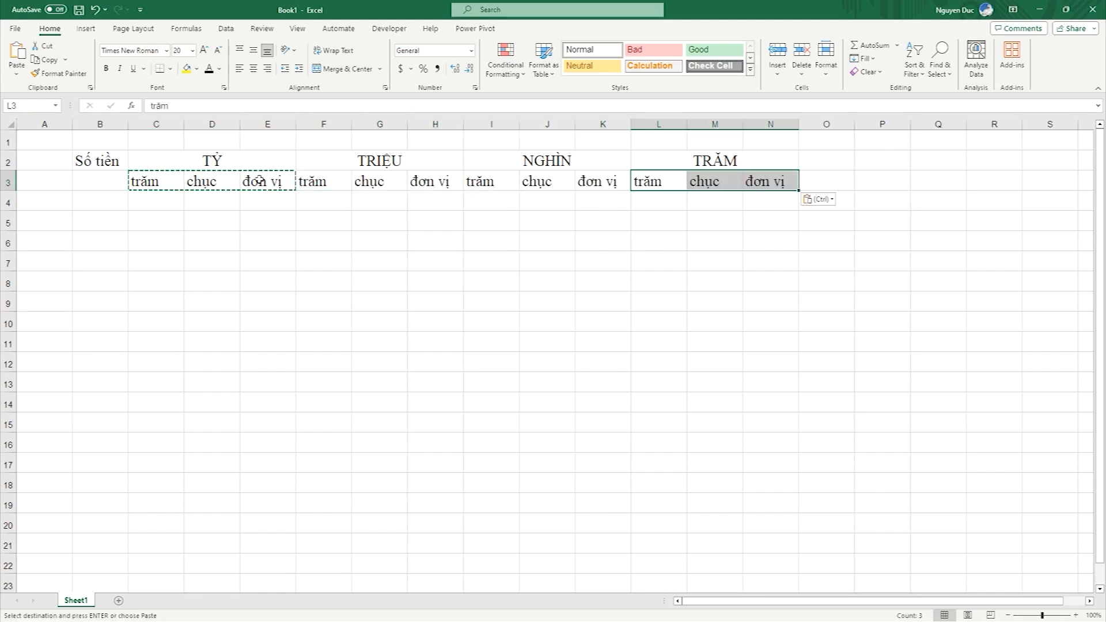
left_click_drag(156, 185, 755, 187)
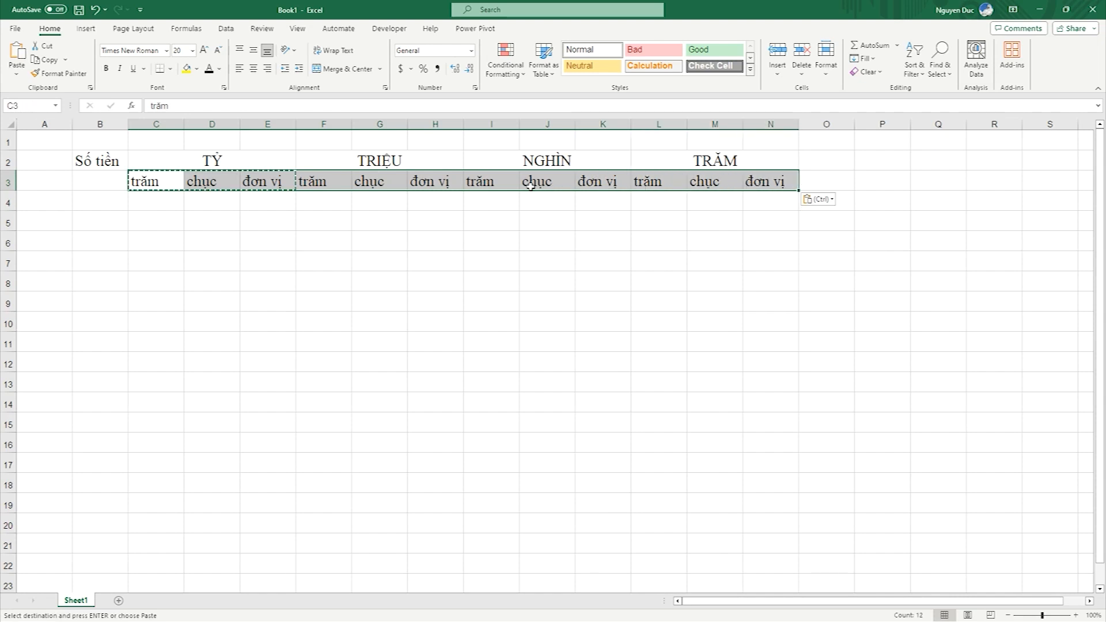
left_click(253, 68)
Step: Fill C4:N4 with the series 1–12 and centre the numbers
left_click(167, 201)
type("1")
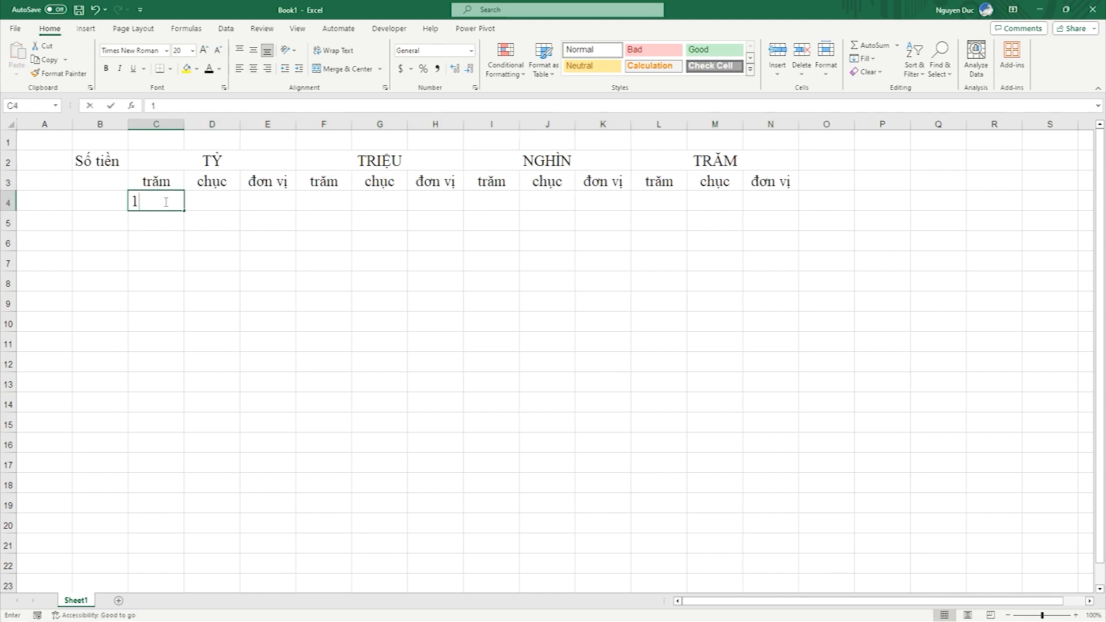
key("Tab")
type("2")
key("Tab")
left_click_drag(168, 202, 799, 214)
left_click(236, 207)
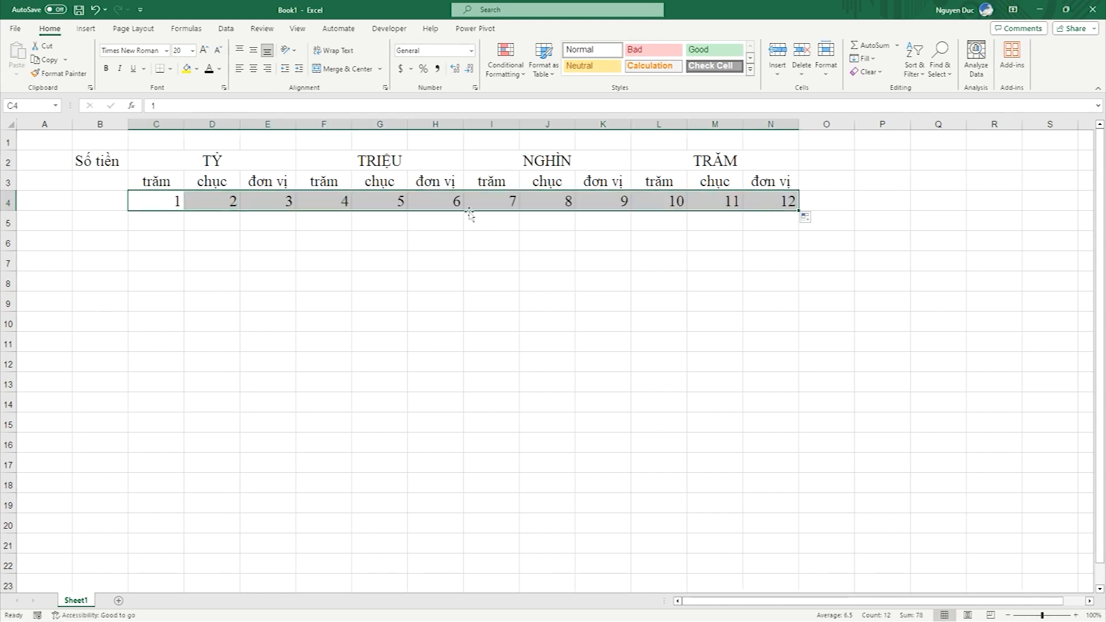
left_click(255, 69)
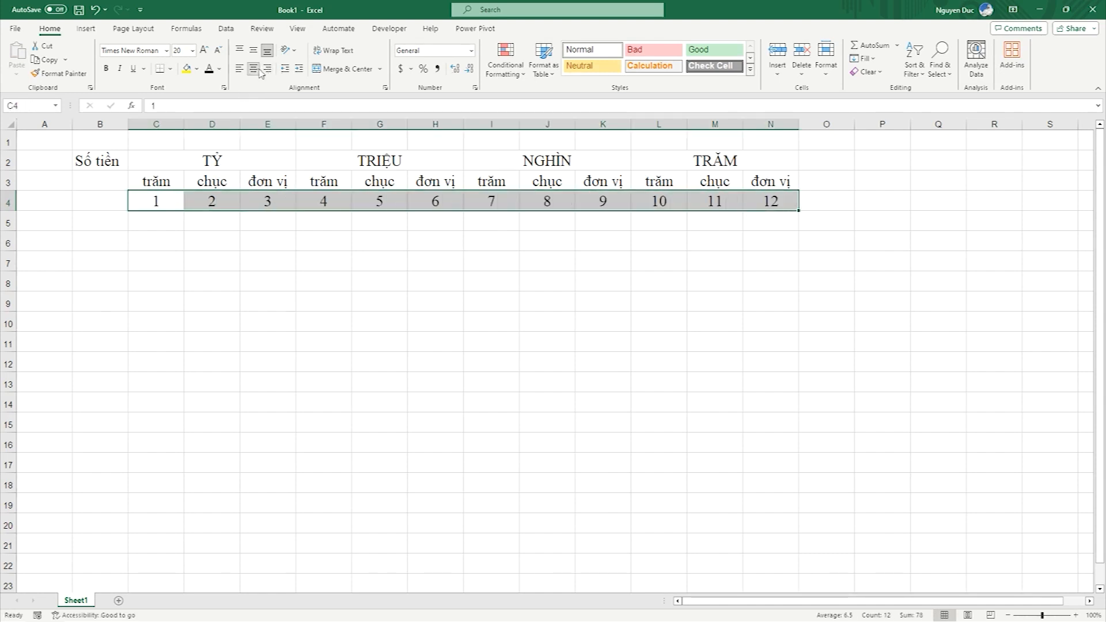
Step: Add row labels Số, Chữ của số, Chữ của hàng, Bằng chữ in column B and autofit it
left_click(109, 225)
type("Số")
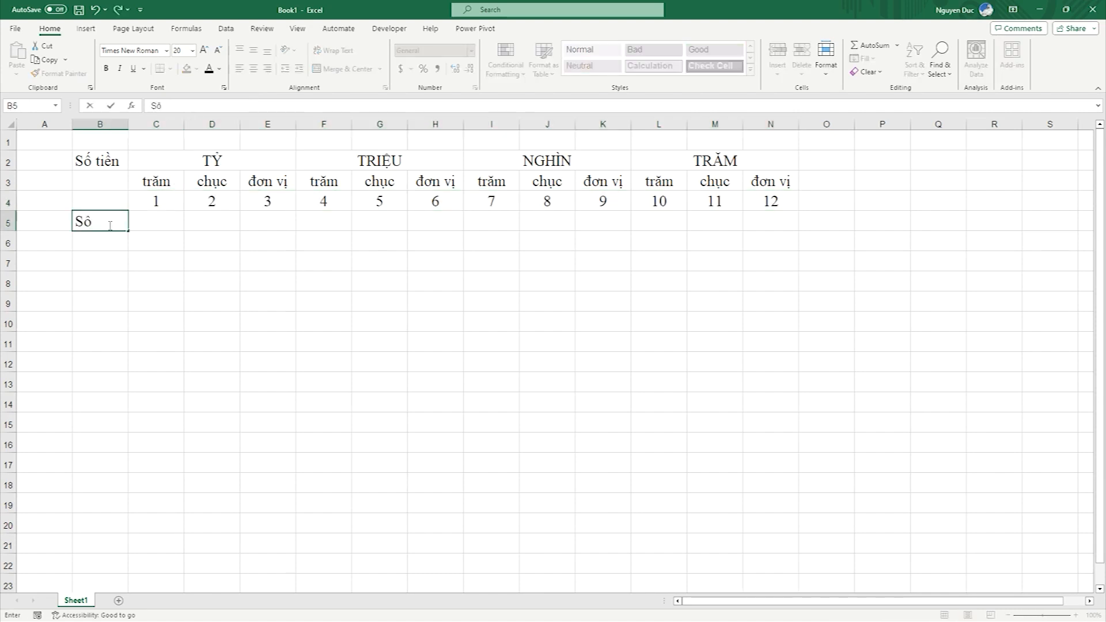
key("Return")
key("Return")
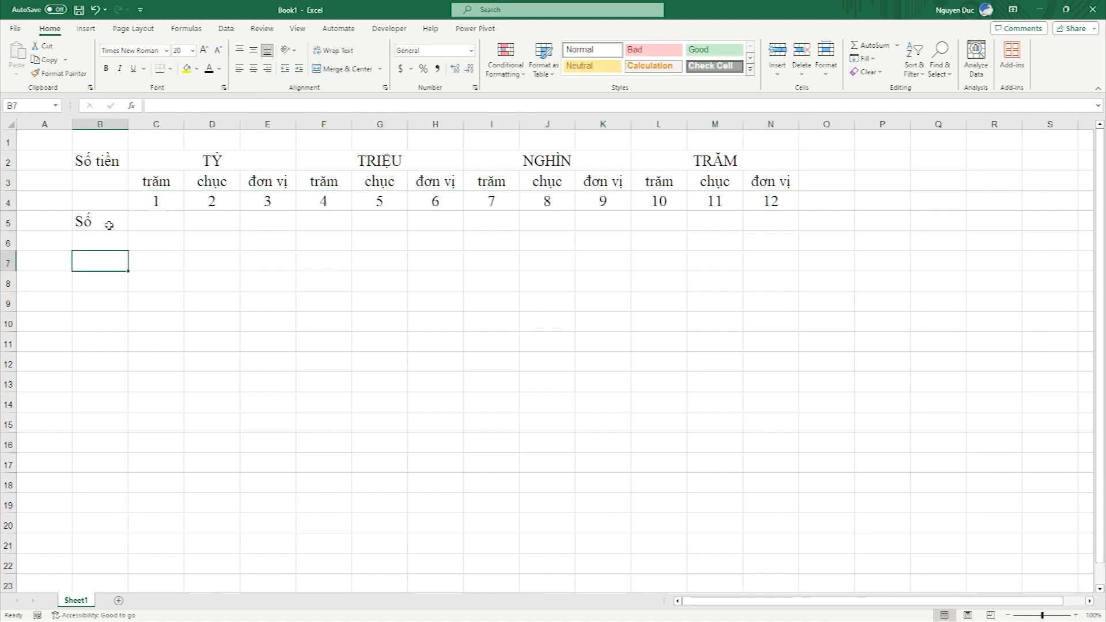
type("Chu")
type(" của số")
key("Return")
type("Chữ của hàng")
key("Return")
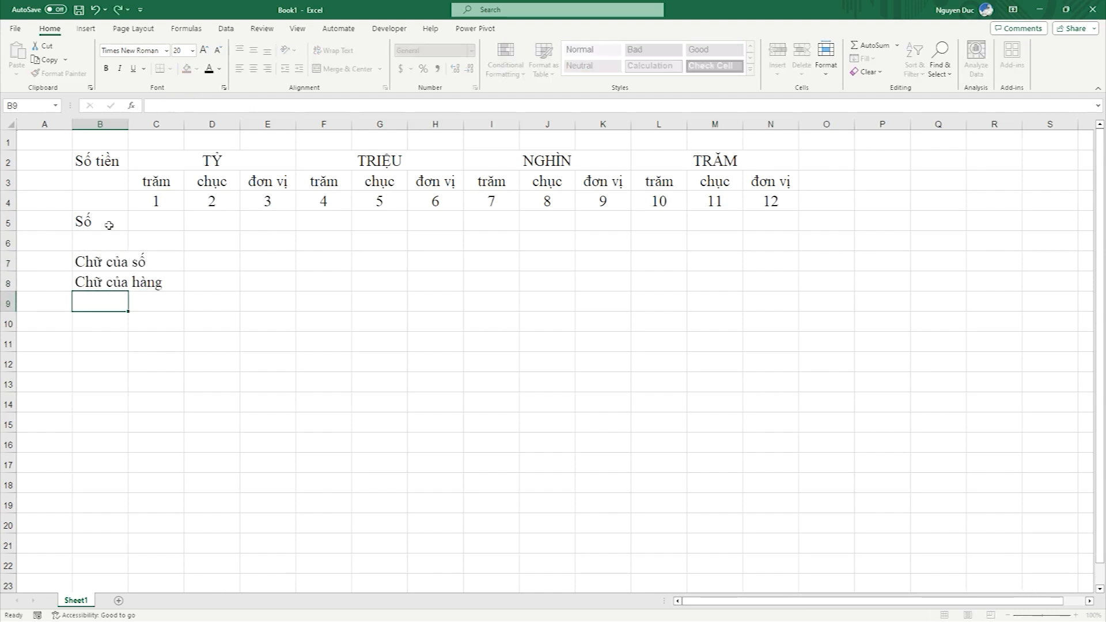
type("Bằng chữ")
key("Tab")
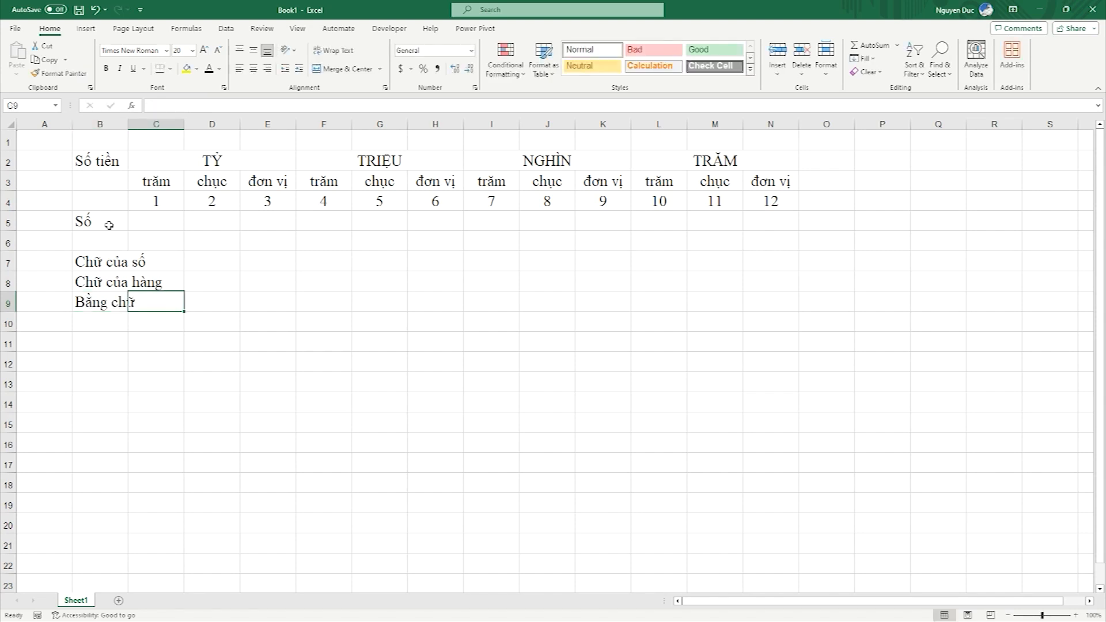
double_click(128, 124)
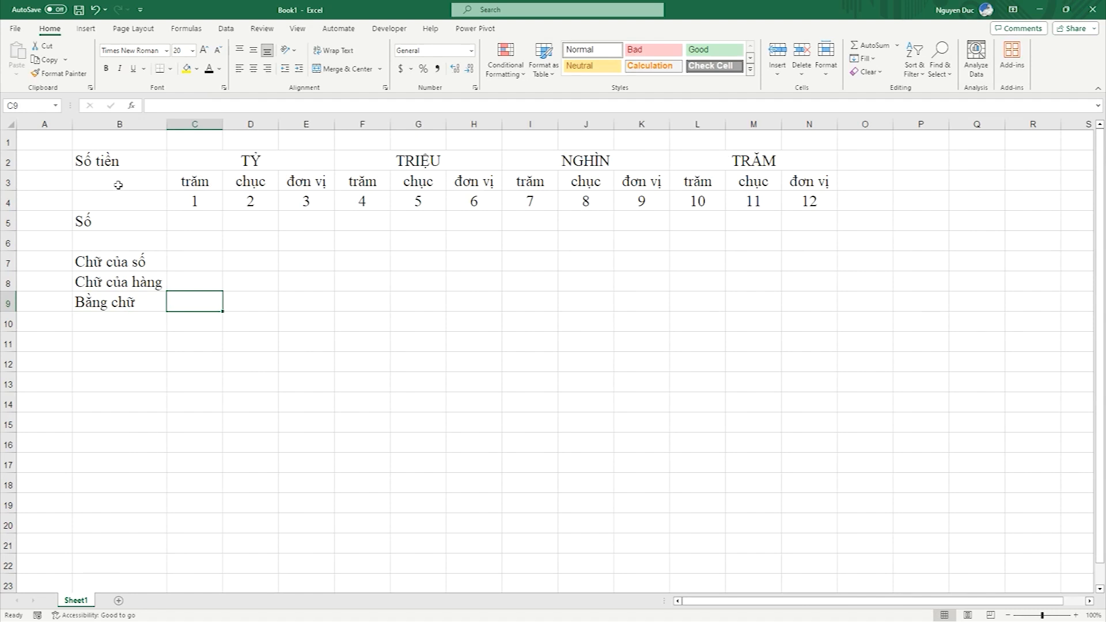
Step: Merge C9:N9, then give B2:N9 a medium outline border and thin inside borders
left_click_drag(192, 296, 793, 306)
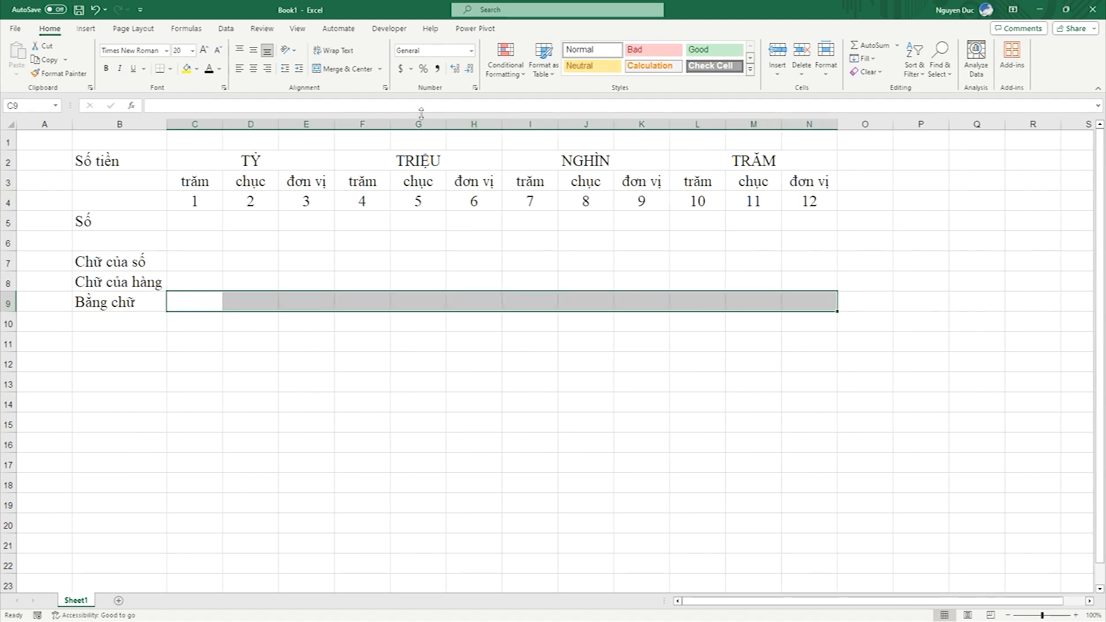
left_click(341, 68)
left_click_drag(115, 163, 734, 294)
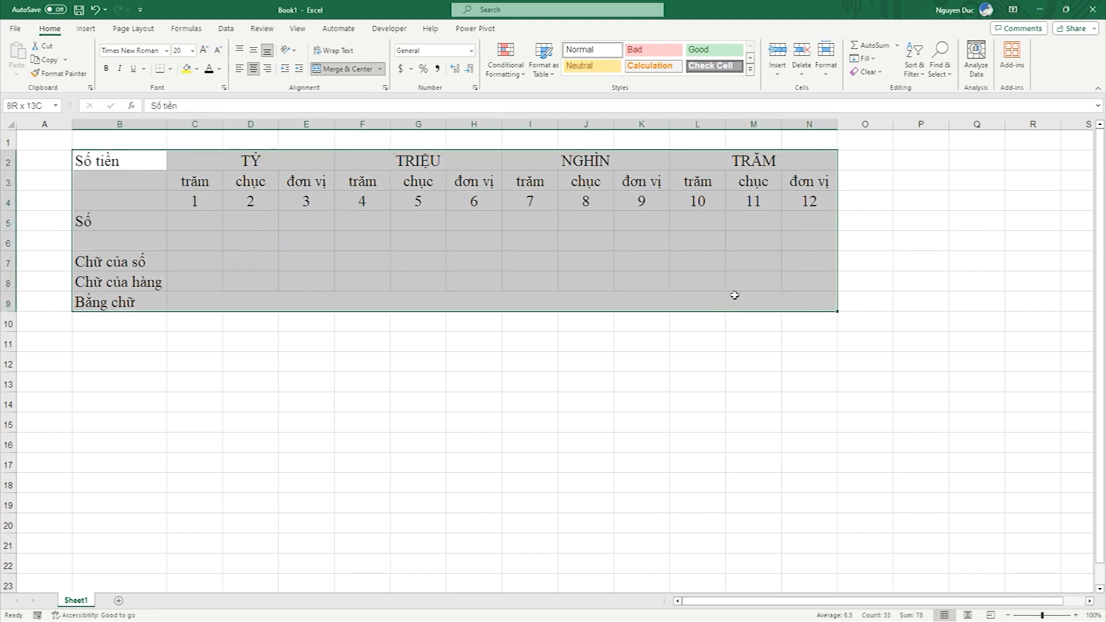
right_click(417, 236)
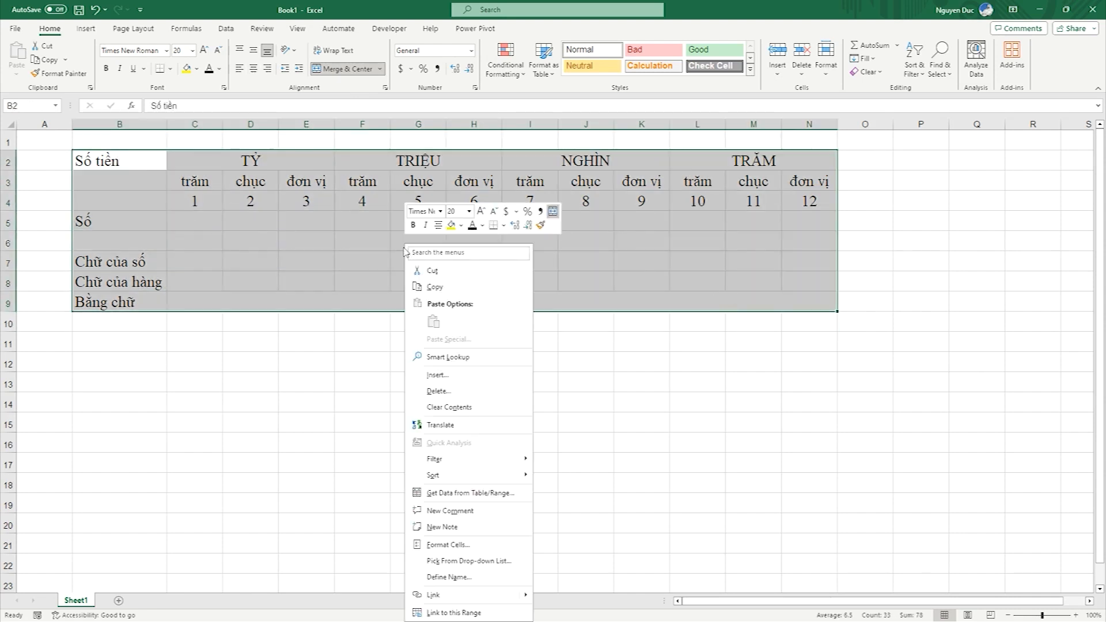
left_click(447, 544)
left_click(418, 368)
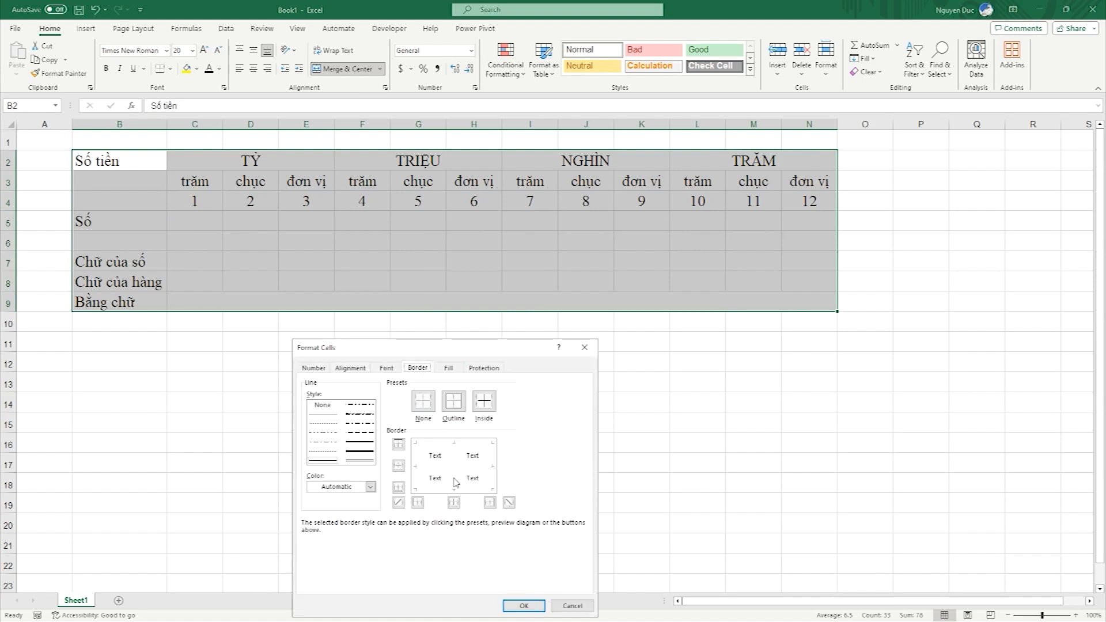
left_click(360, 441)
left_click(454, 401)
left_click(323, 460)
left_click(486, 407)
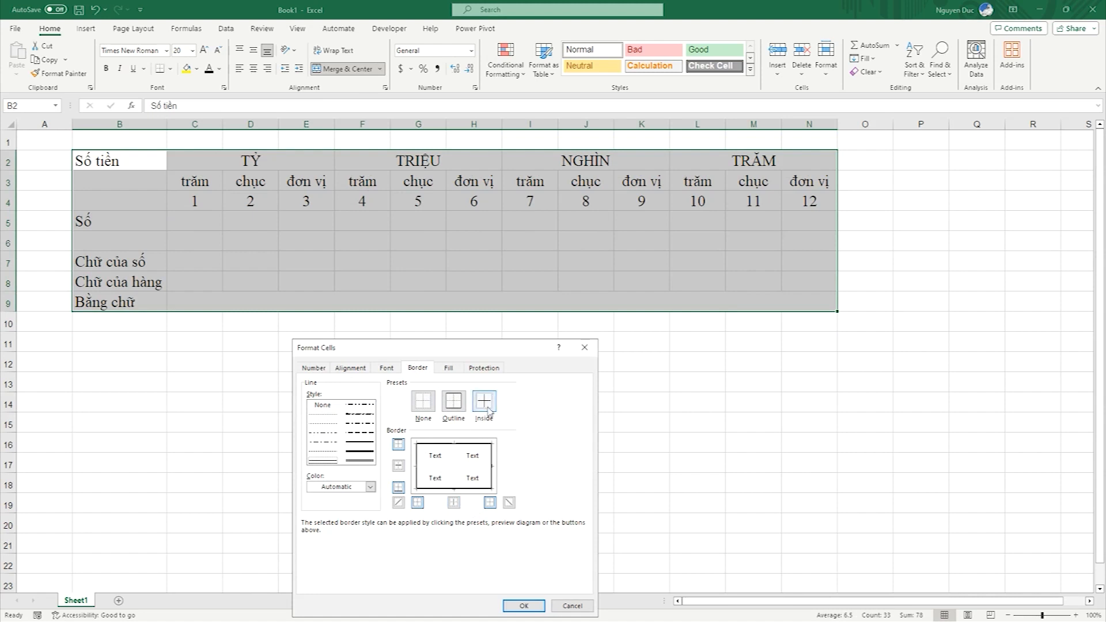
left_click(523, 605)
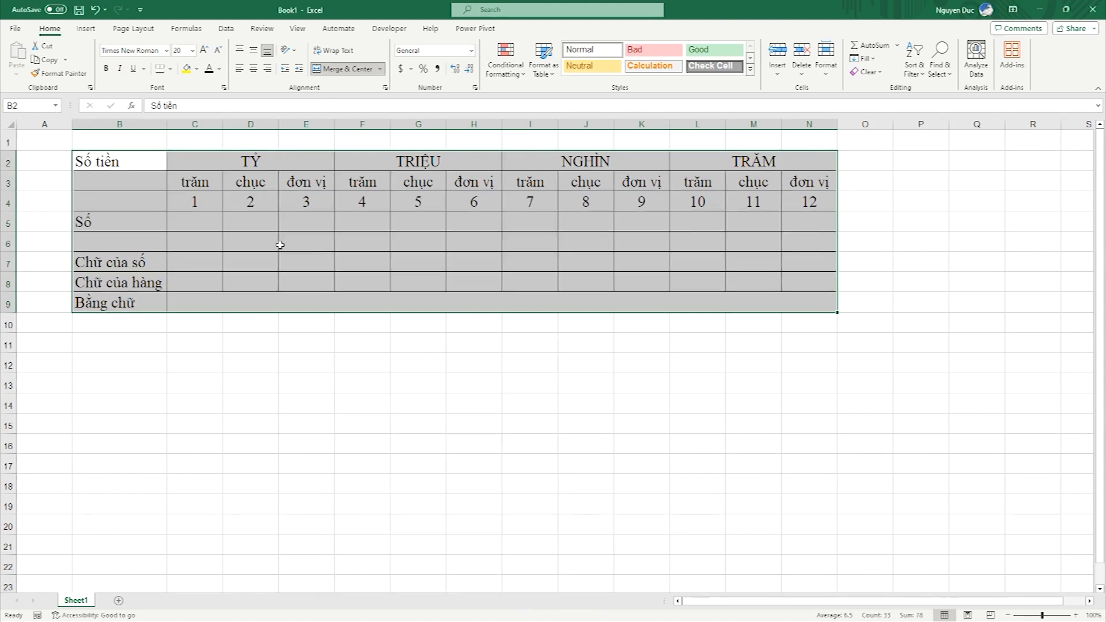
left_click(139, 188)
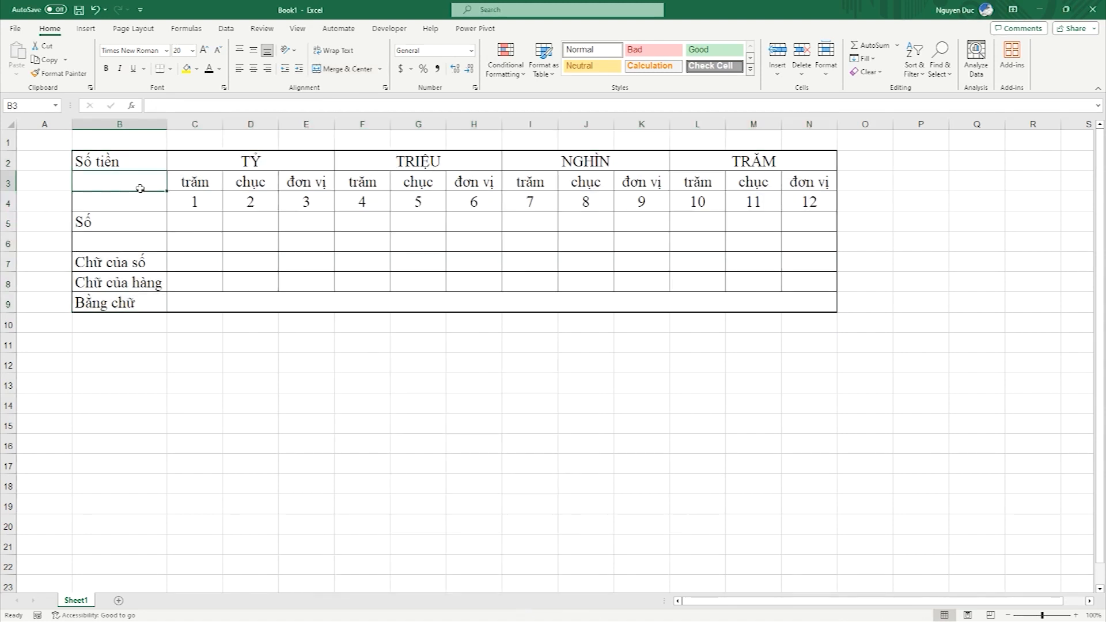
type("10")
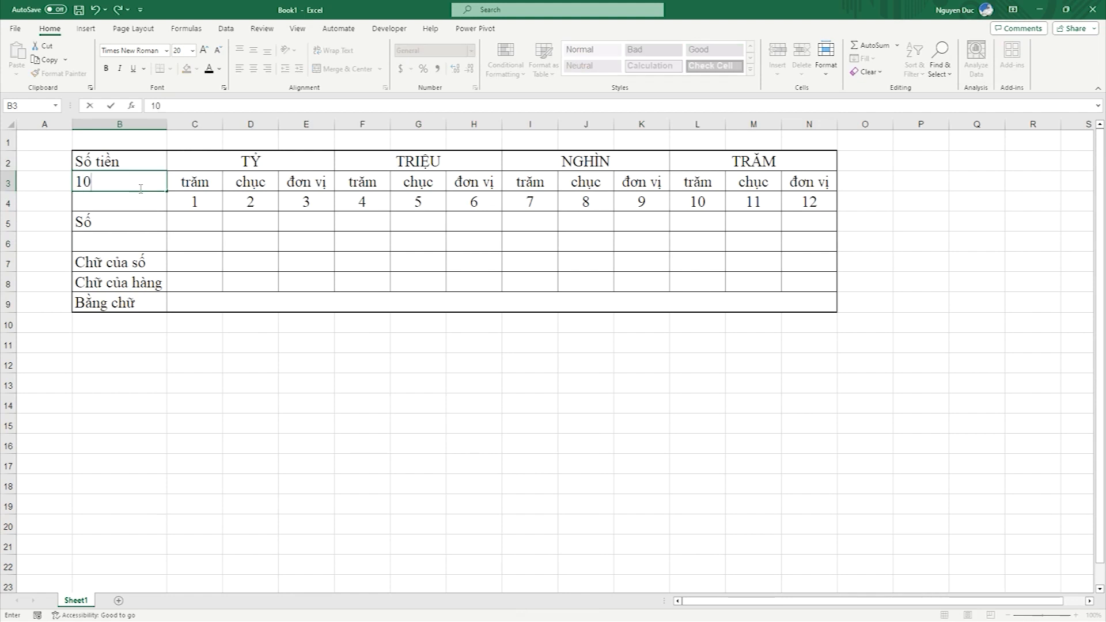
type("82549")
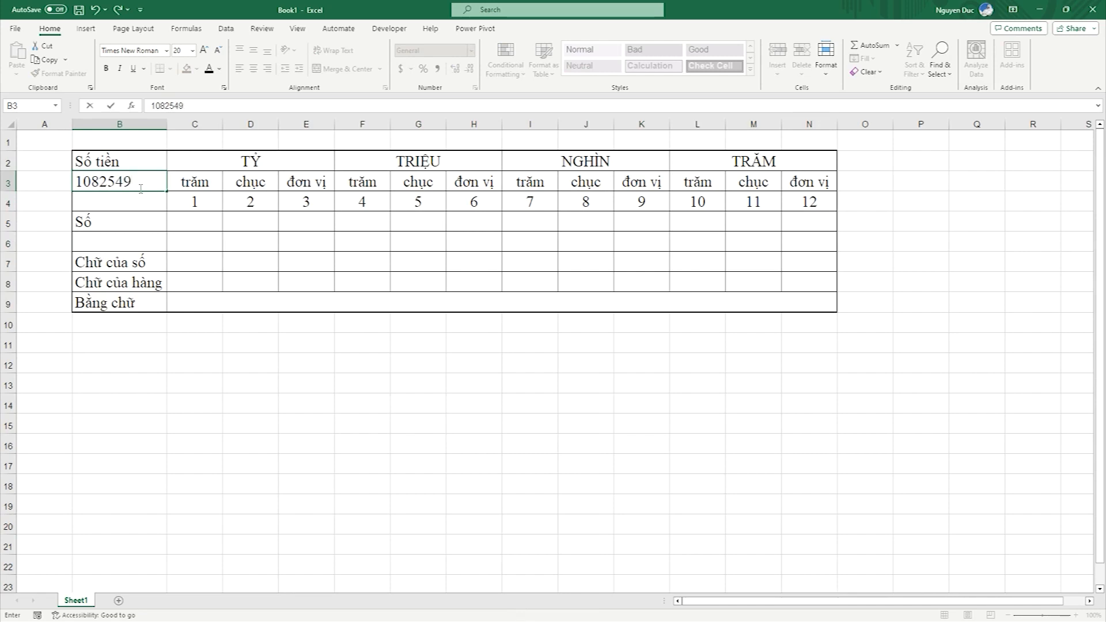
type("60150")
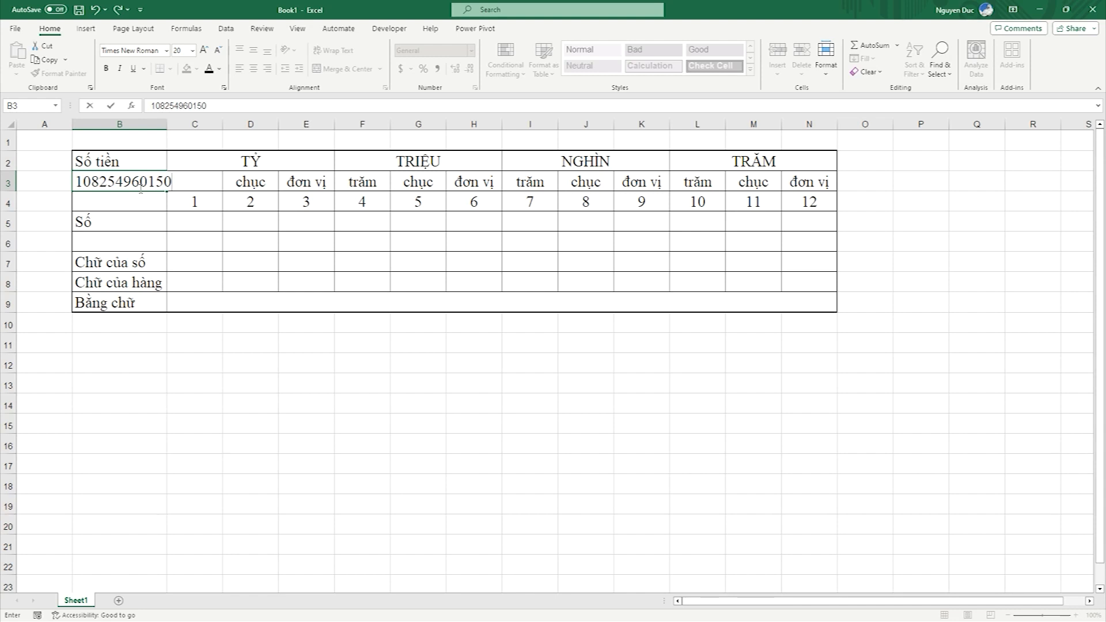
key("Return")
left_click(141, 188)
left_click(438, 68)
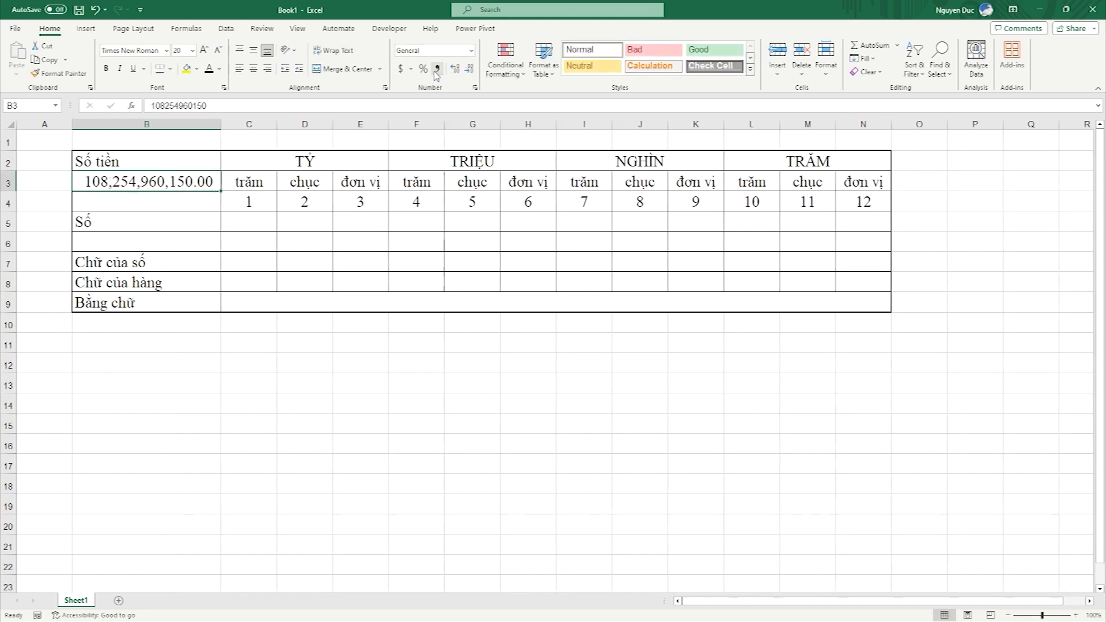
left_click(455, 70)
left_click(471, 70)
left_click(472, 70)
left_click(471, 69)
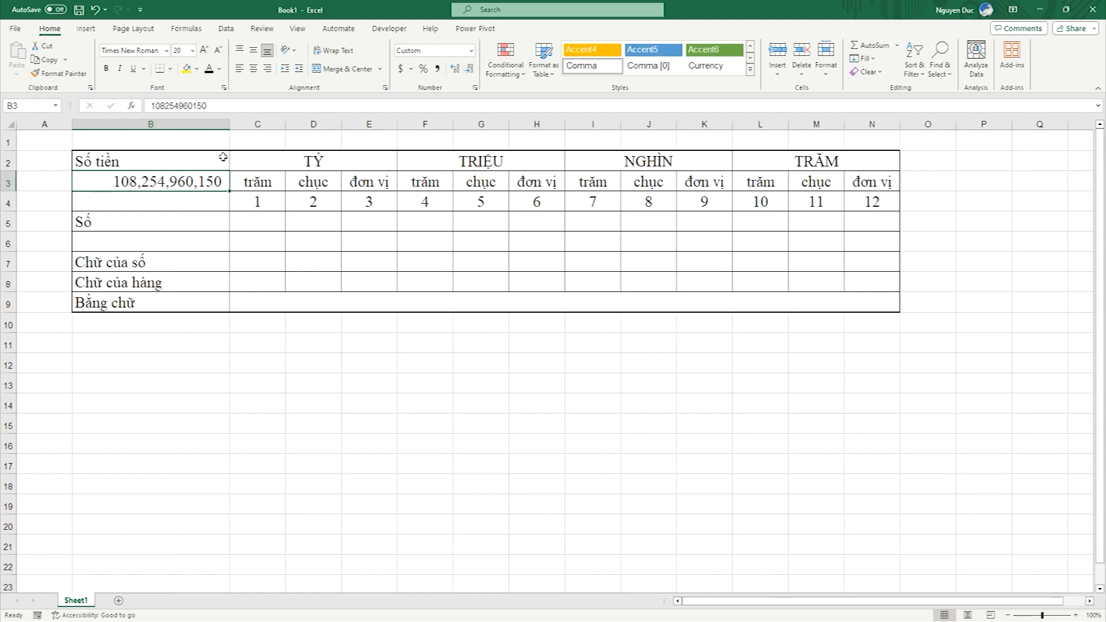
Step: Make the B3 amount bold with red text, no red fill
left_click(196, 71)
left_click(198, 179)
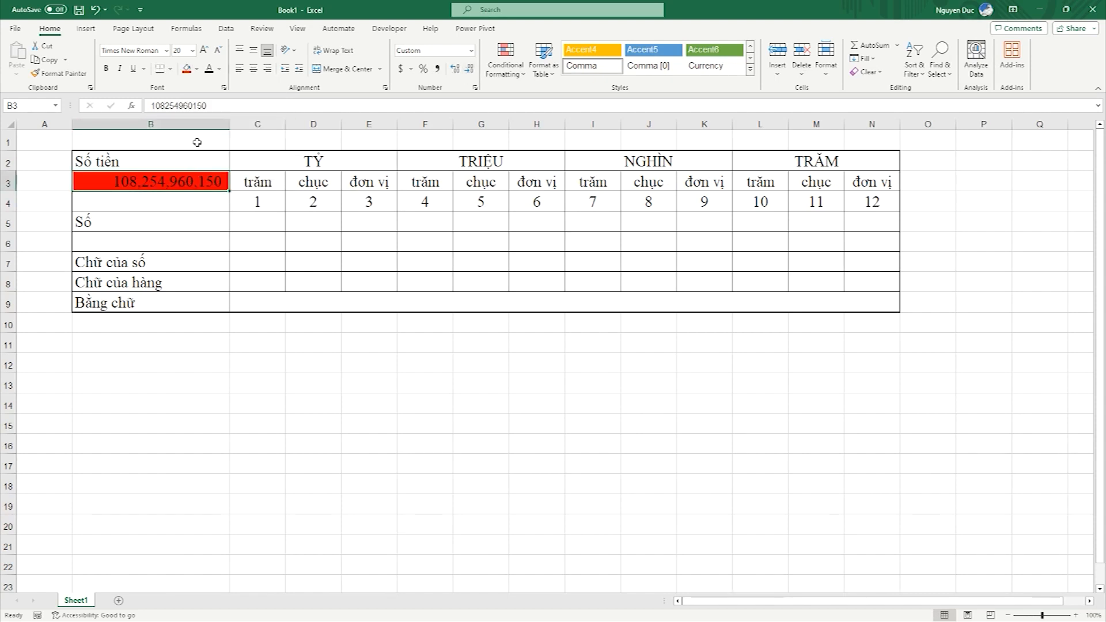
key("ctrl+z")
left_click(220, 69)
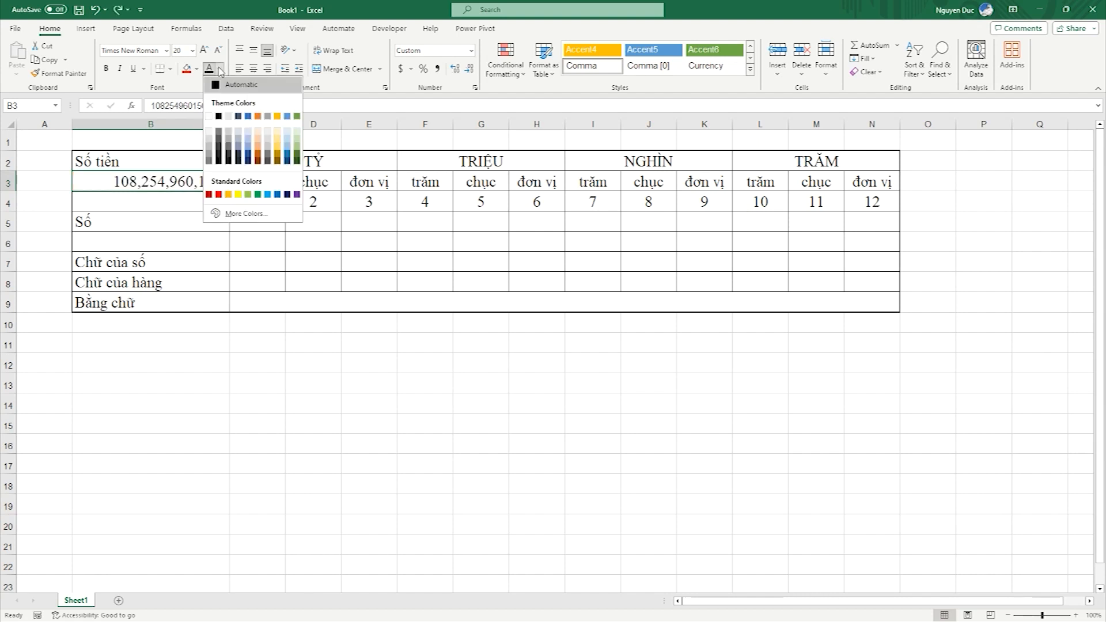
left_click(218, 194)
left_click(106, 69)
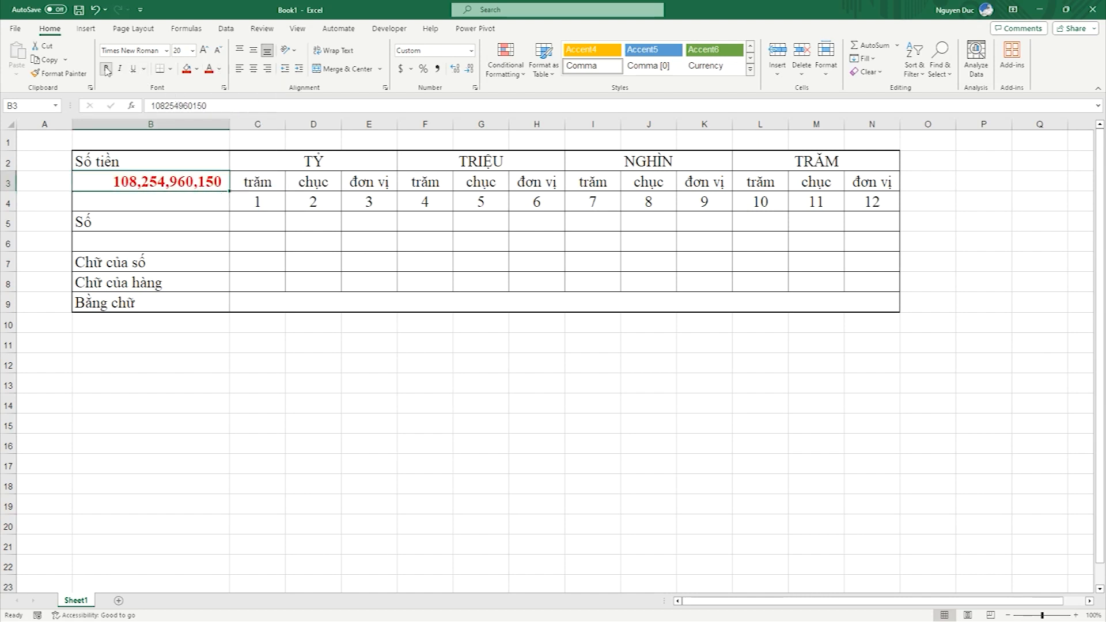
left_click(153, 202)
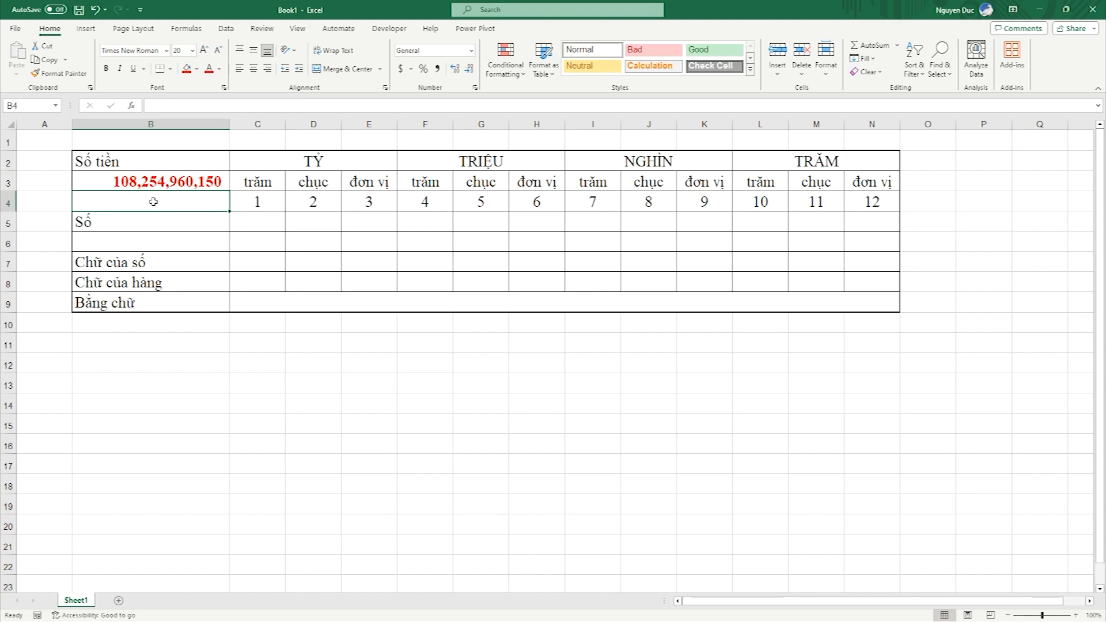
type("=\"0")
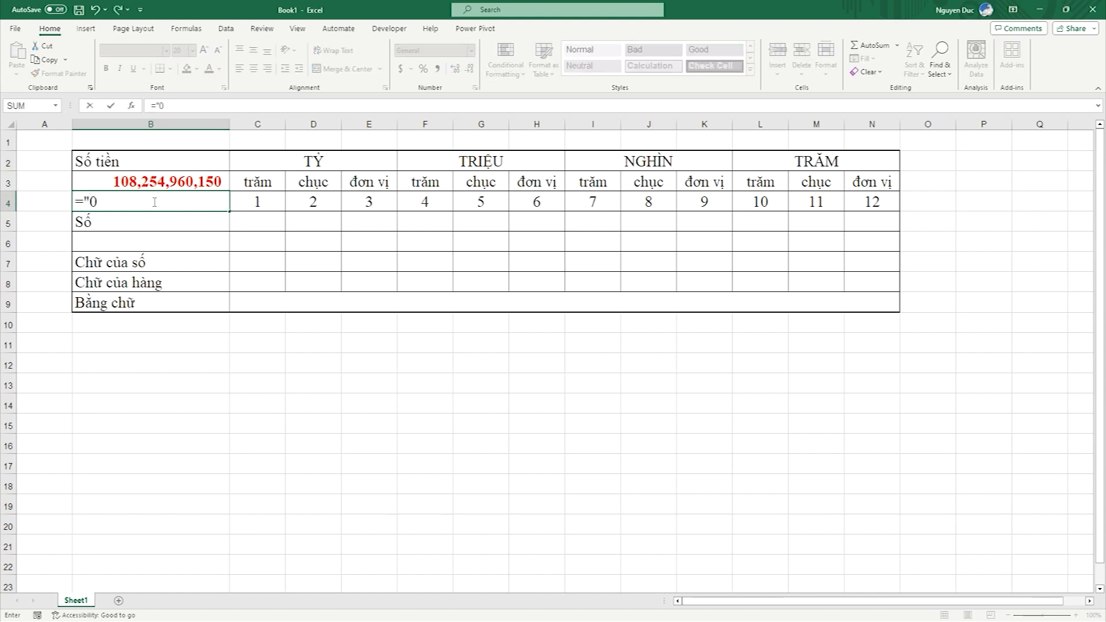
type("00000000000")
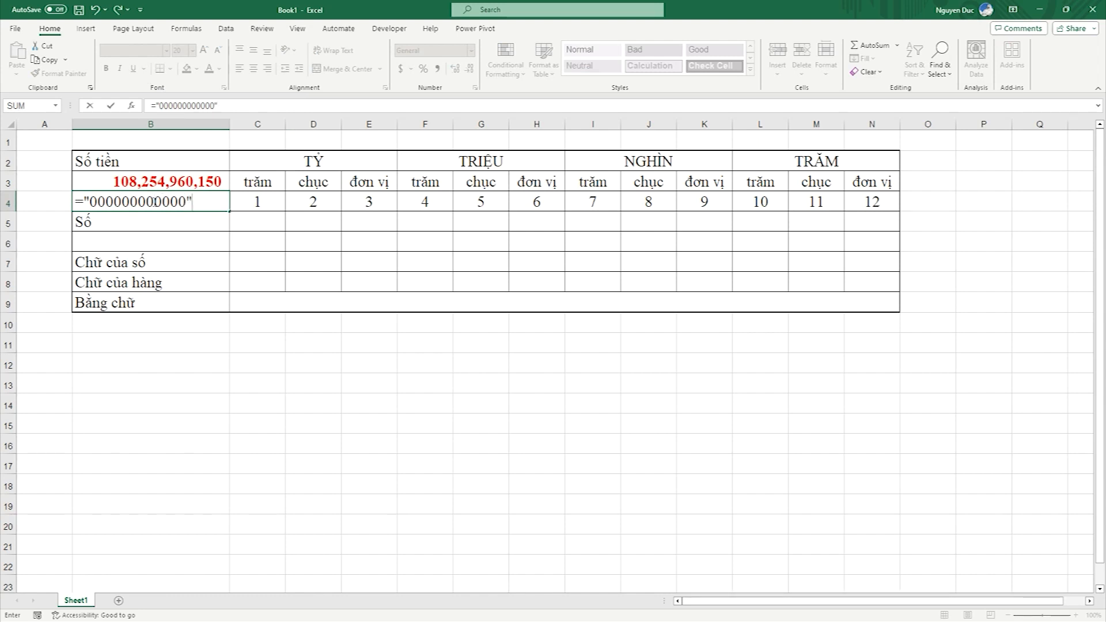
type("\"&")
left_click(148, 181)
key("Return")
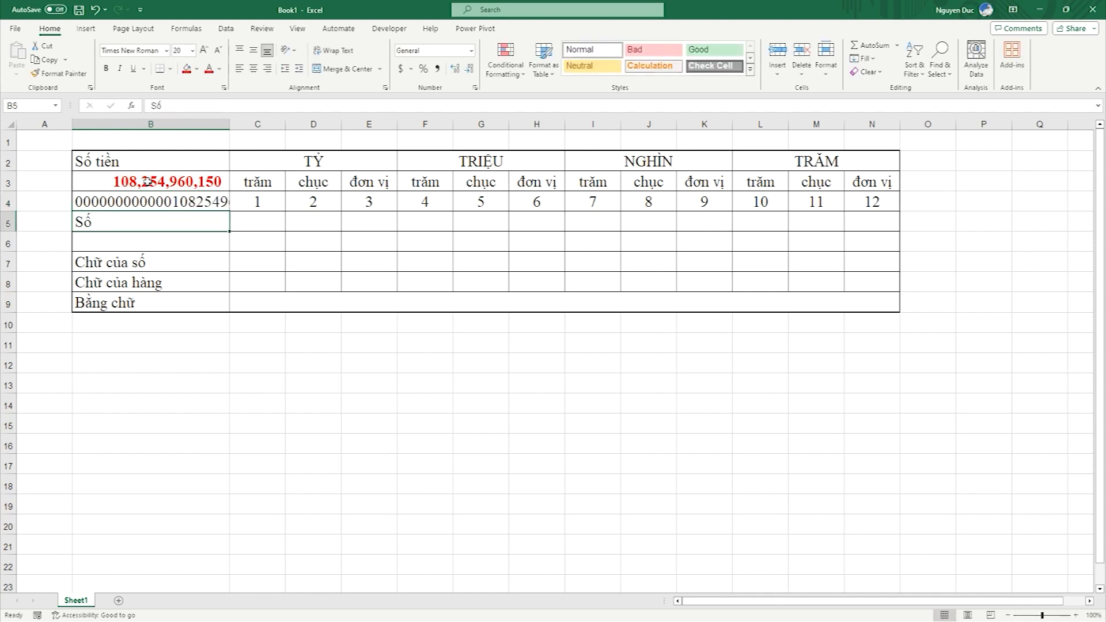
double_click(92, 206)
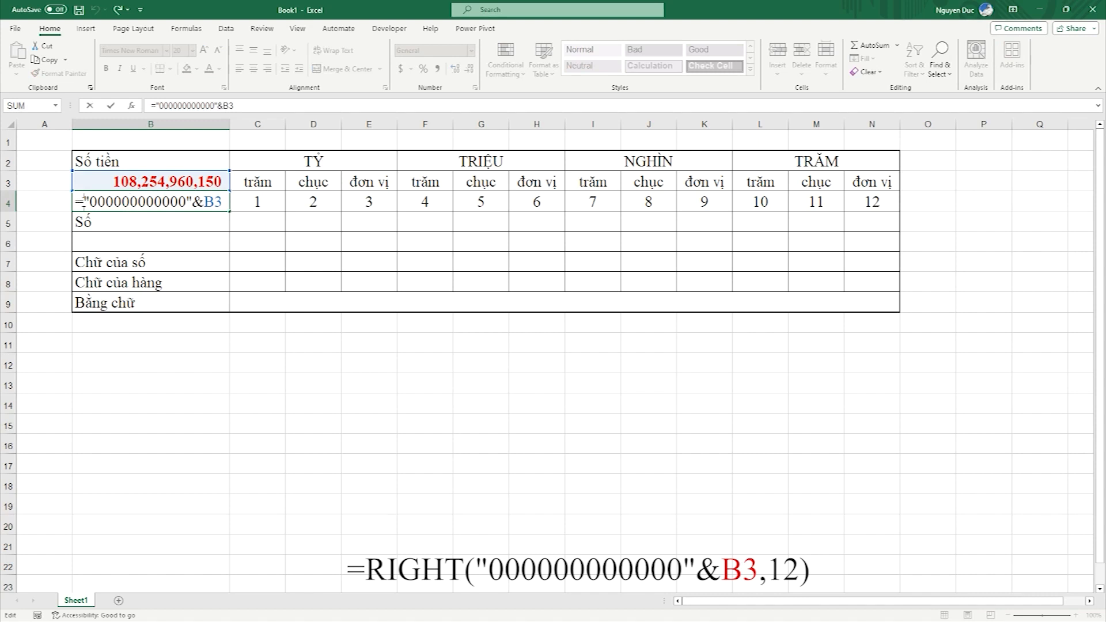
type("ri")
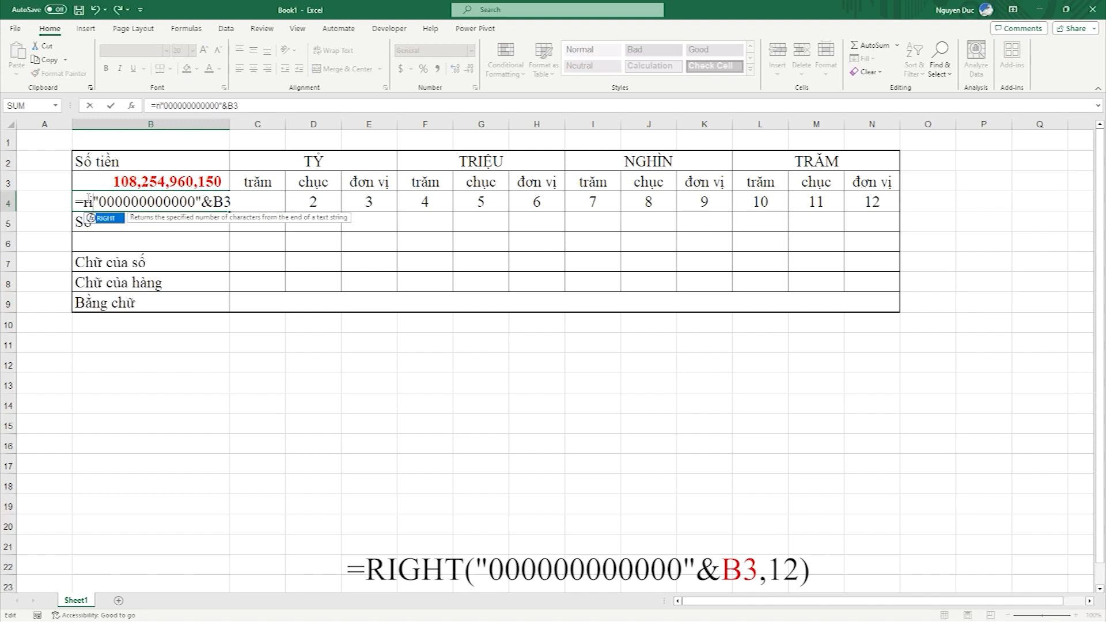
key("Tab")
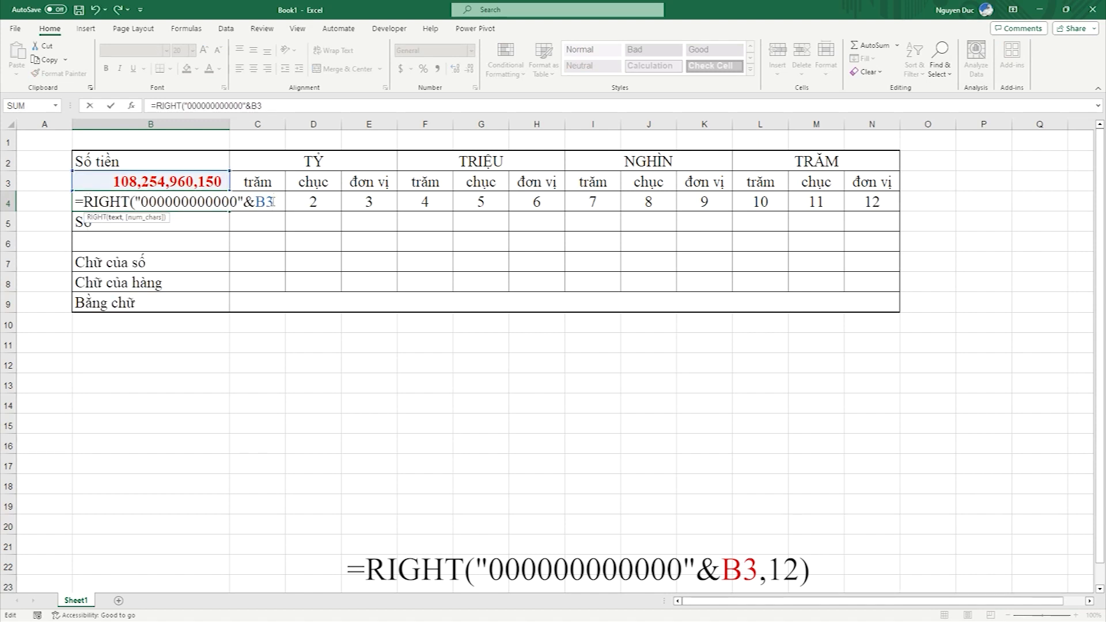
type(",12)")
key("Return")
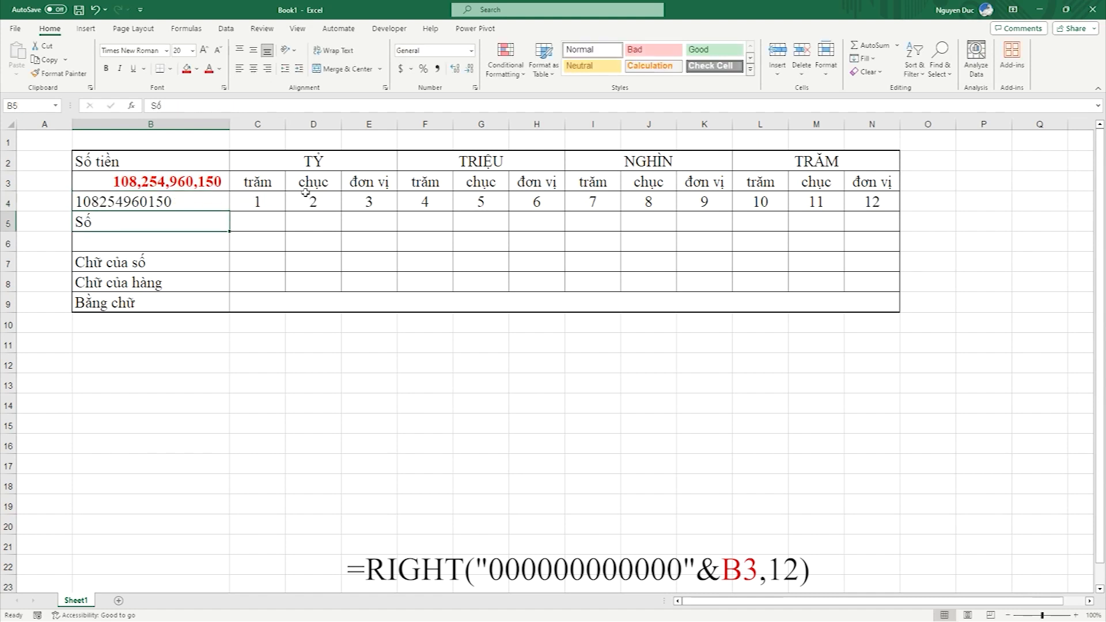
Step: Enter =VALUE(MID($B$4,C4,1)) in C5 to extract the first digit
left_click(274, 222)
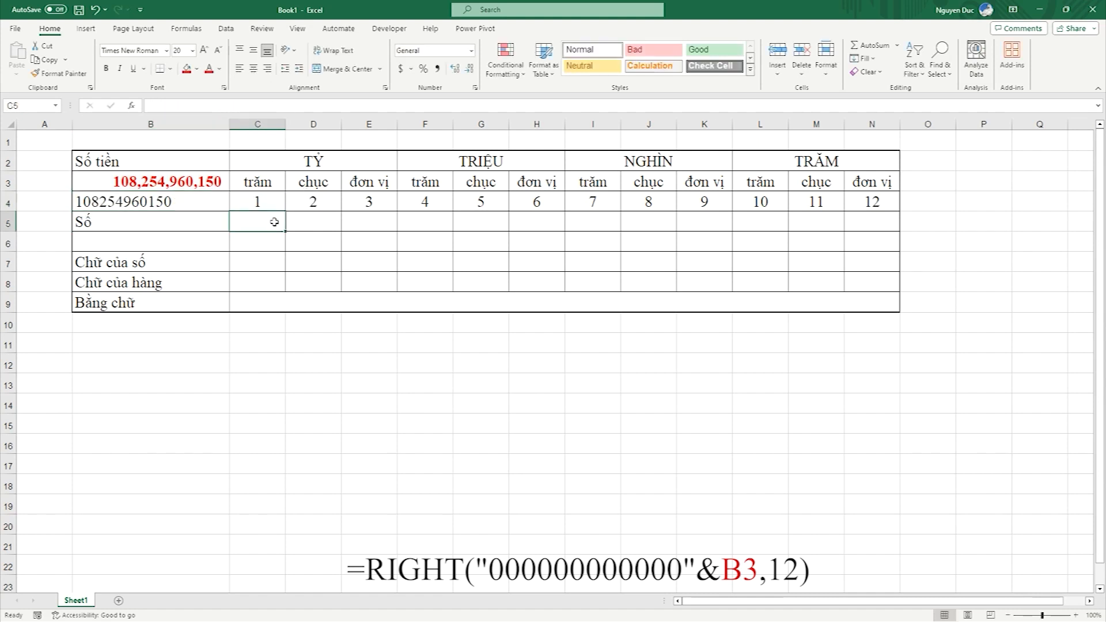
type("=va")
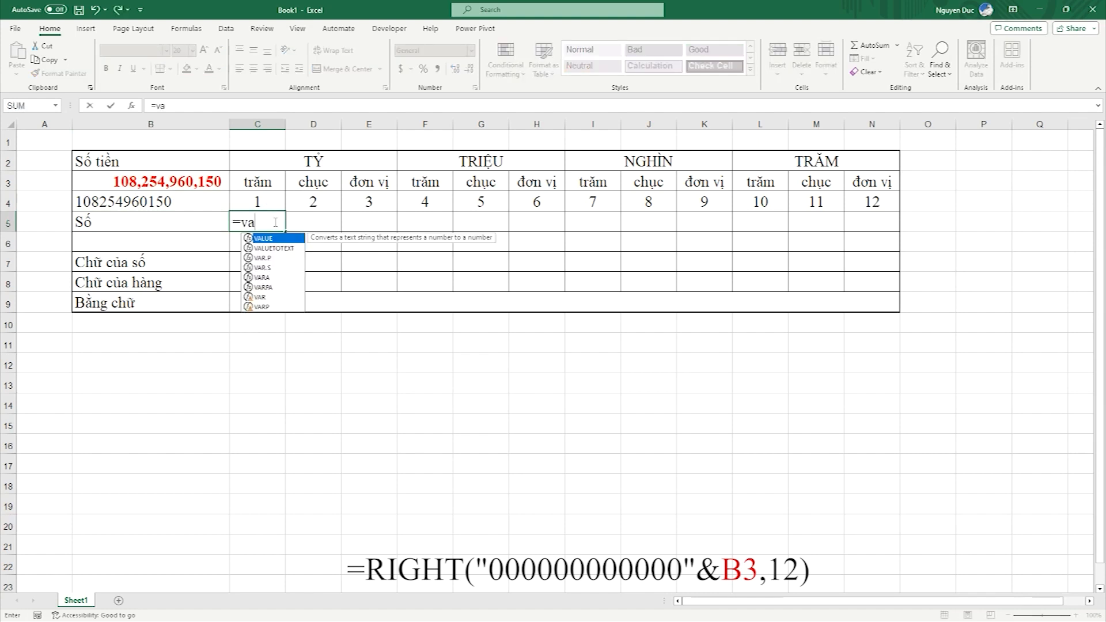
key("Tab")
type("mid")
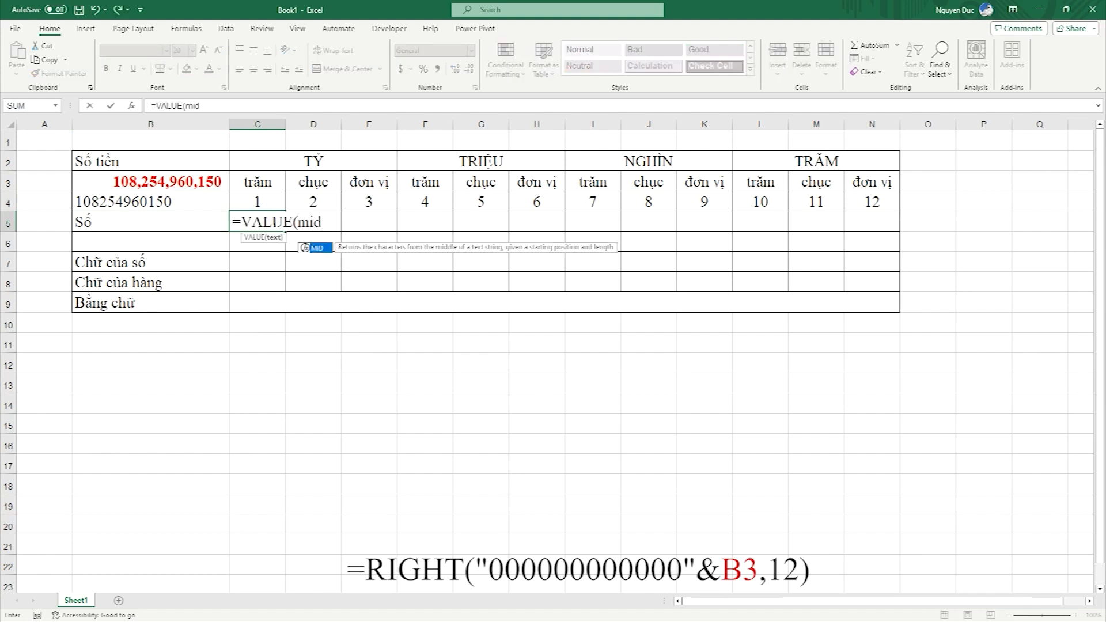
key("Tab")
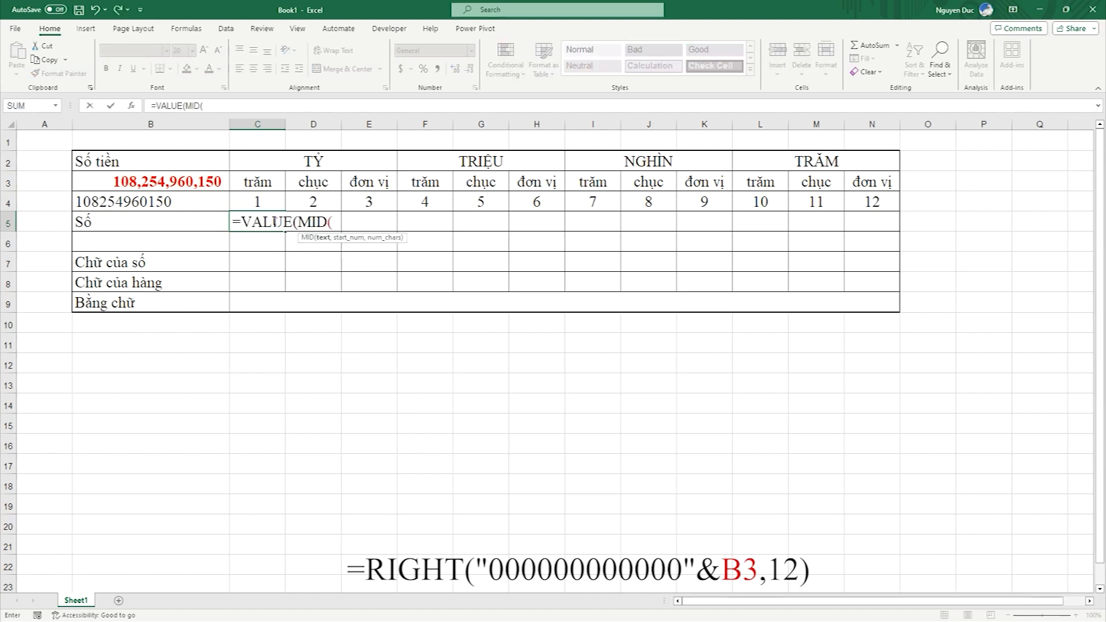
left_click(195, 200)
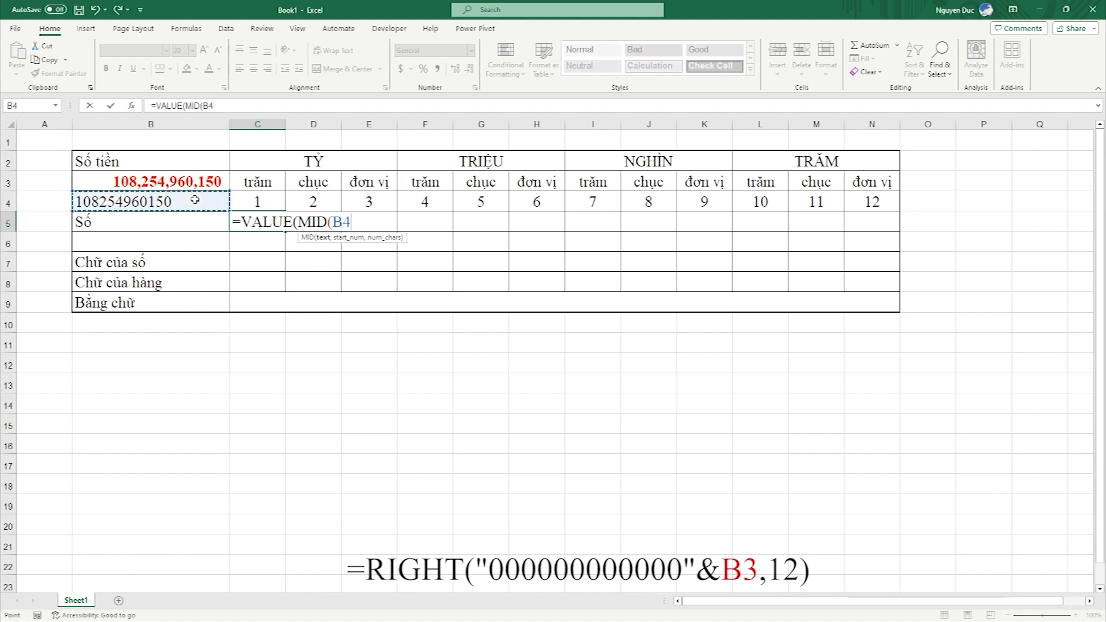
key("F4")
type(",")
left_click(268, 202)
type(",1)")
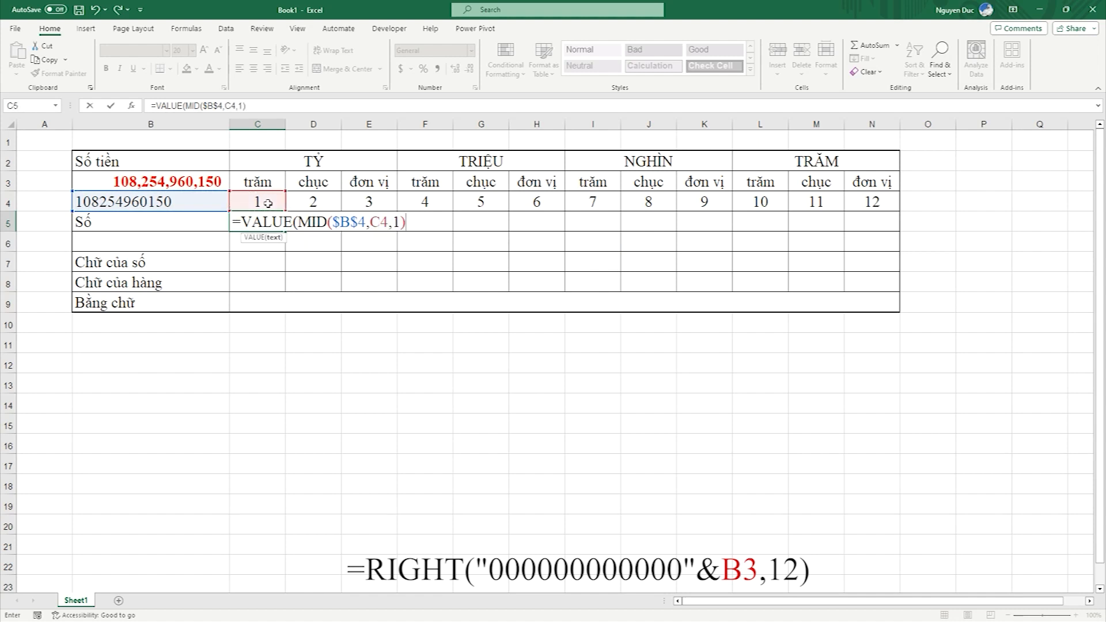
type(")")
key("Return")
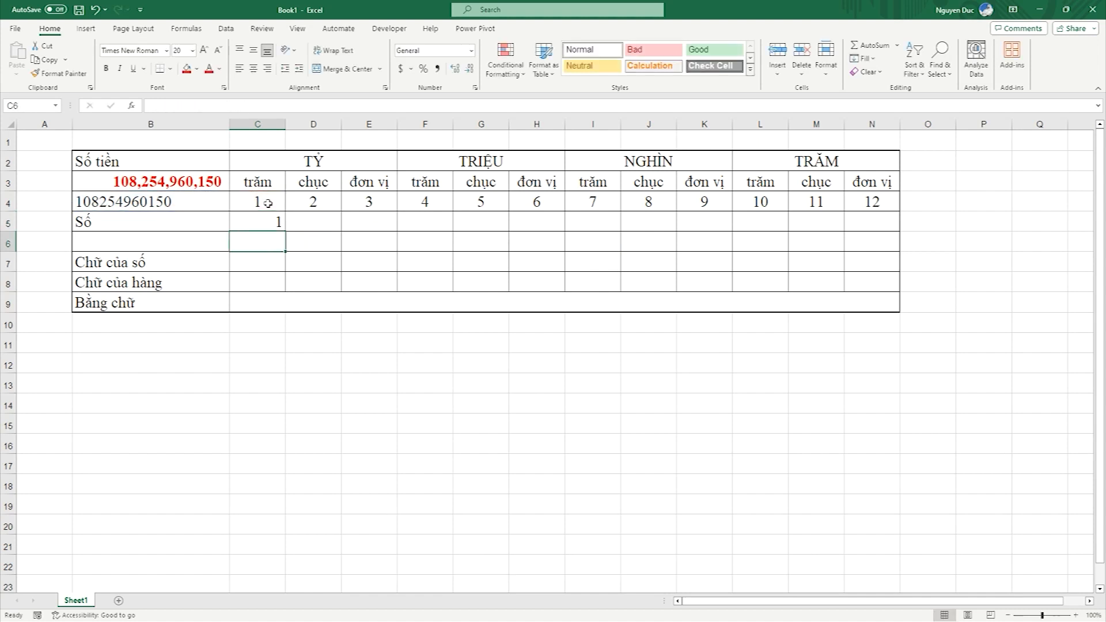
Step: Fill the digit formula across C5:N5 and centre the digits
left_click(279, 221)
left_click_drag(285, 231, 881, 231)
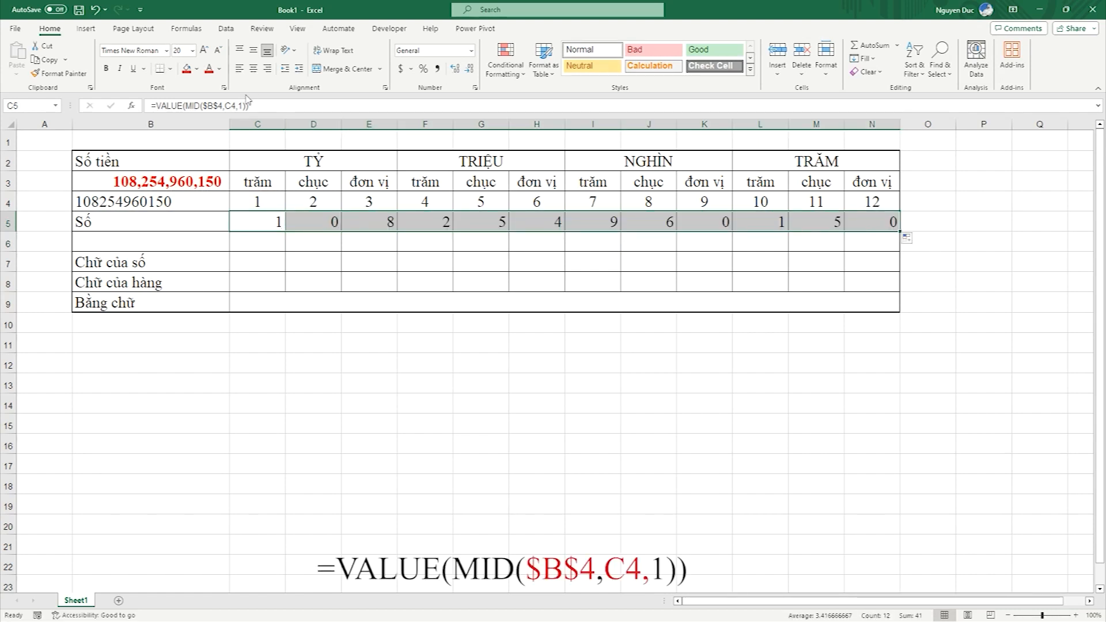
left_click(254, 69)
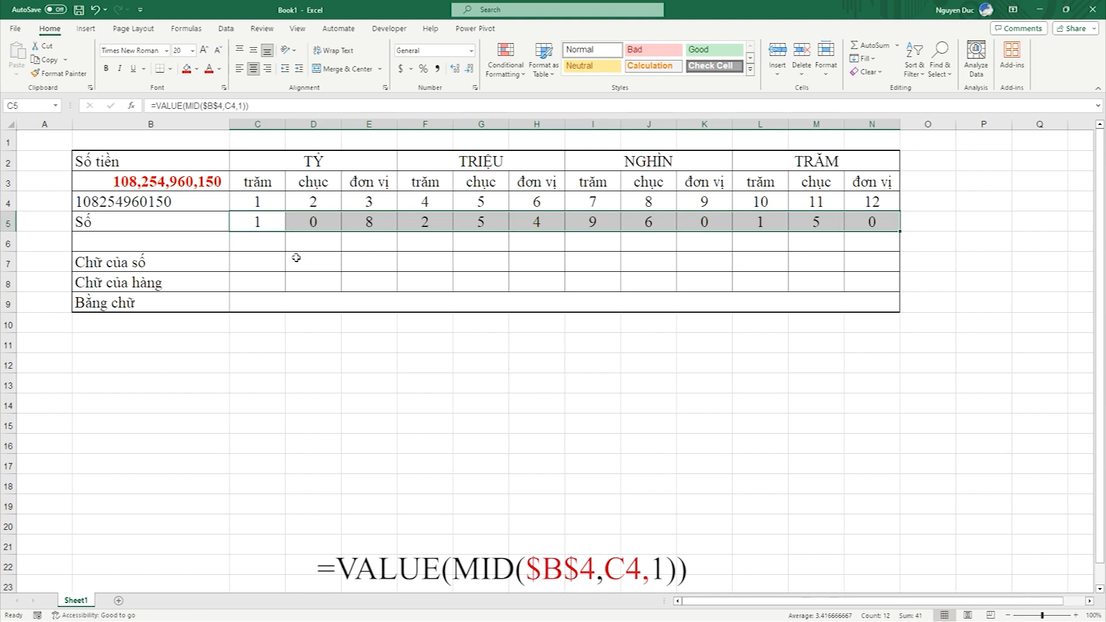
left_click(259, 268)
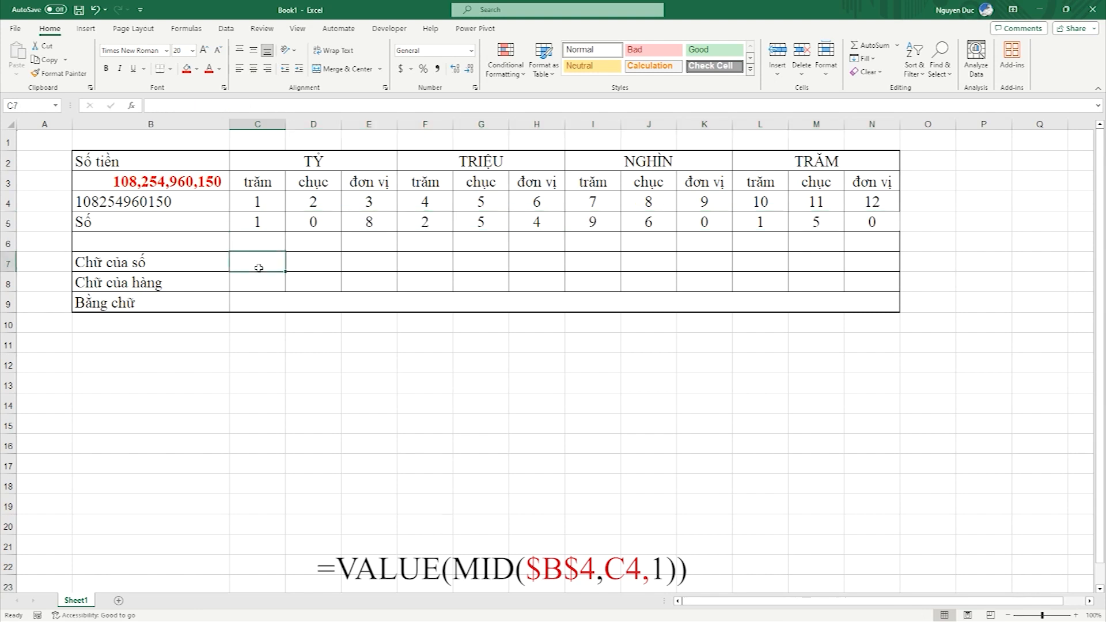
Step: Enter =IF(C5=0,"",CHOOSE(C5,"một",…,"chín")) in C7, accepting Excel's correction, so it shows một
type("=if")
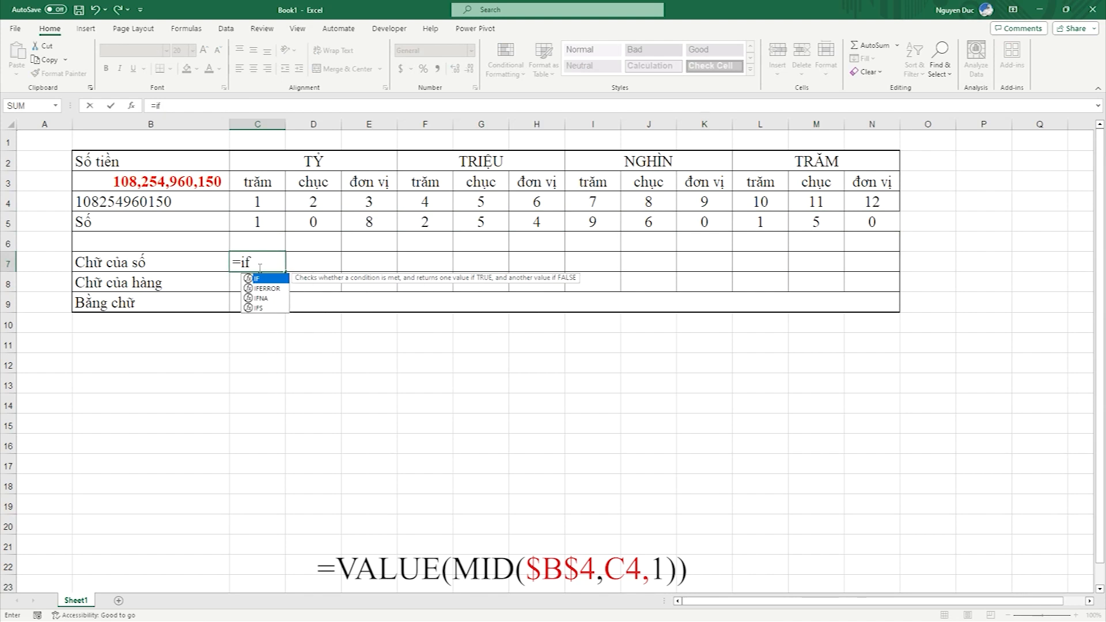
key("Tab")
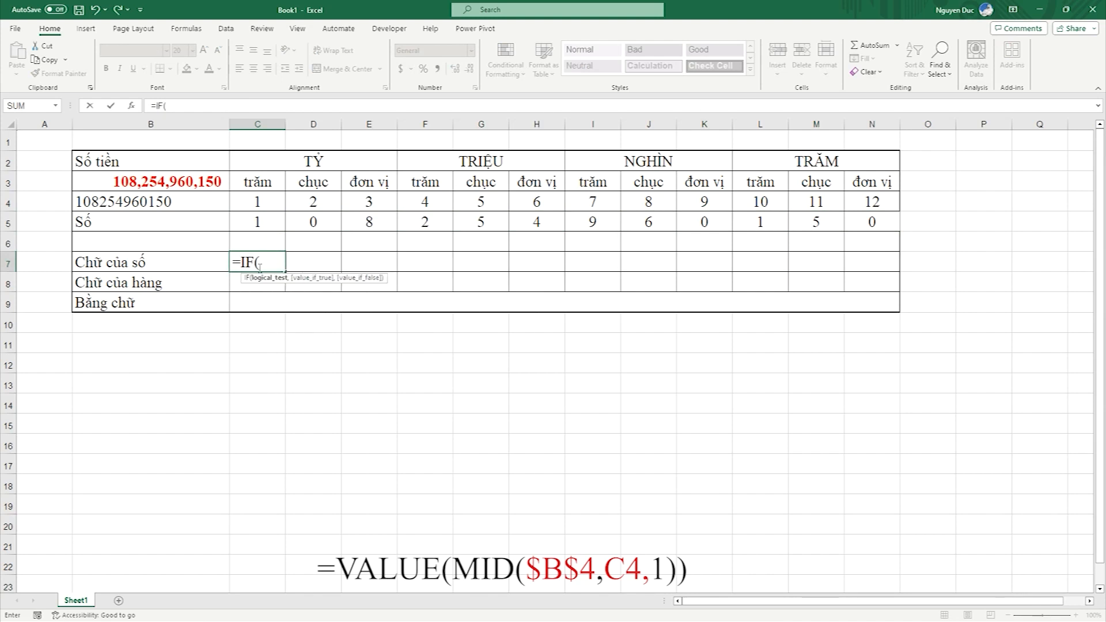
left_click(260, 223)
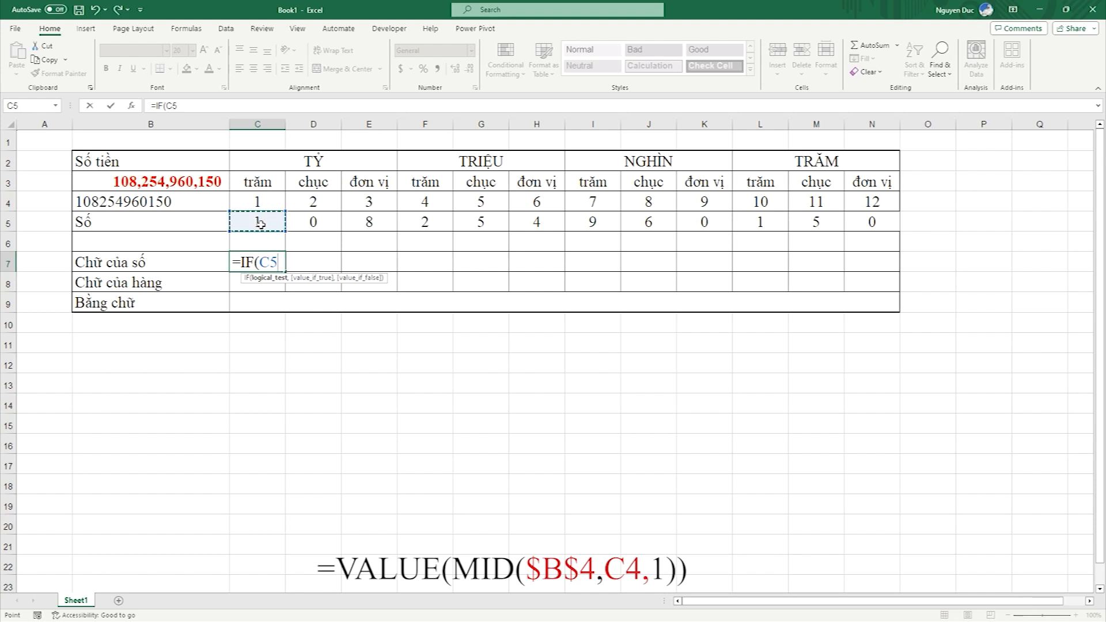
type("=0")
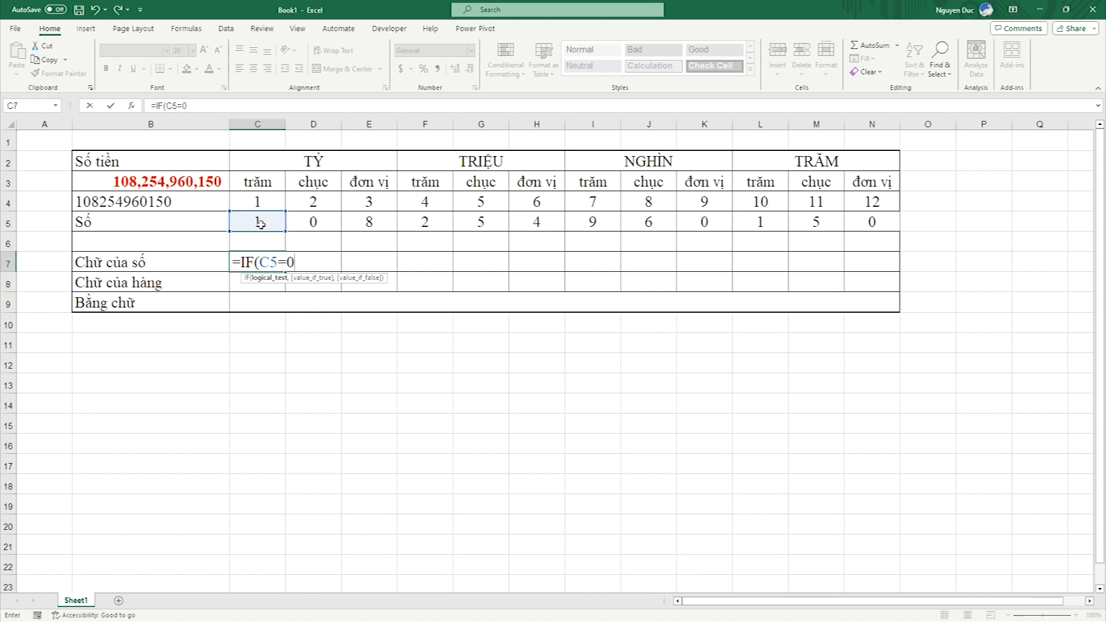
type(",\"\",cho")
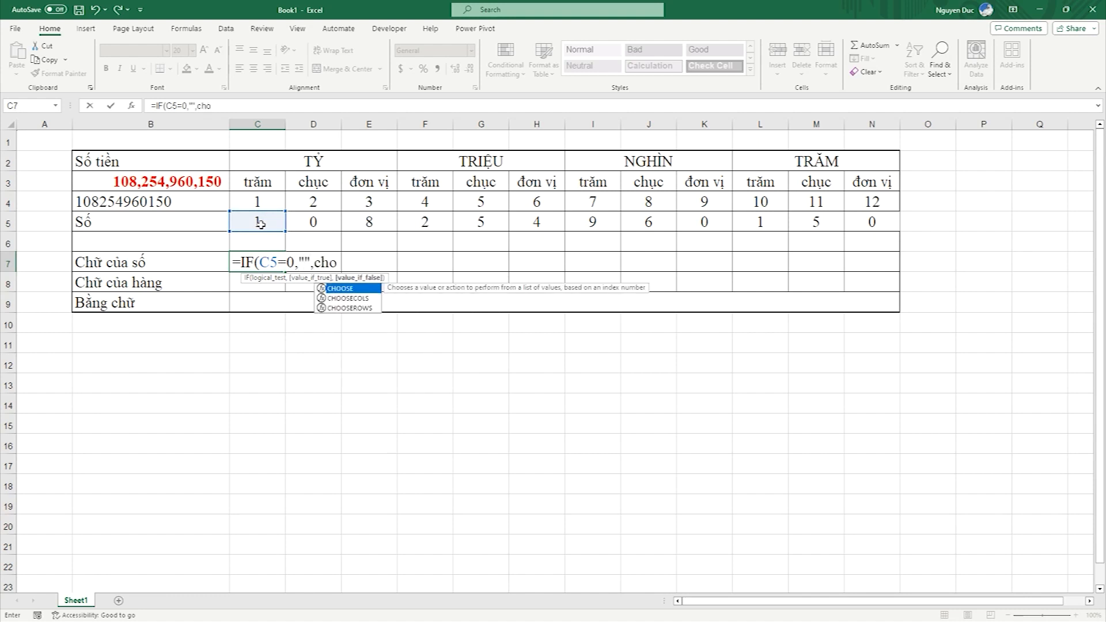
key("Tab")
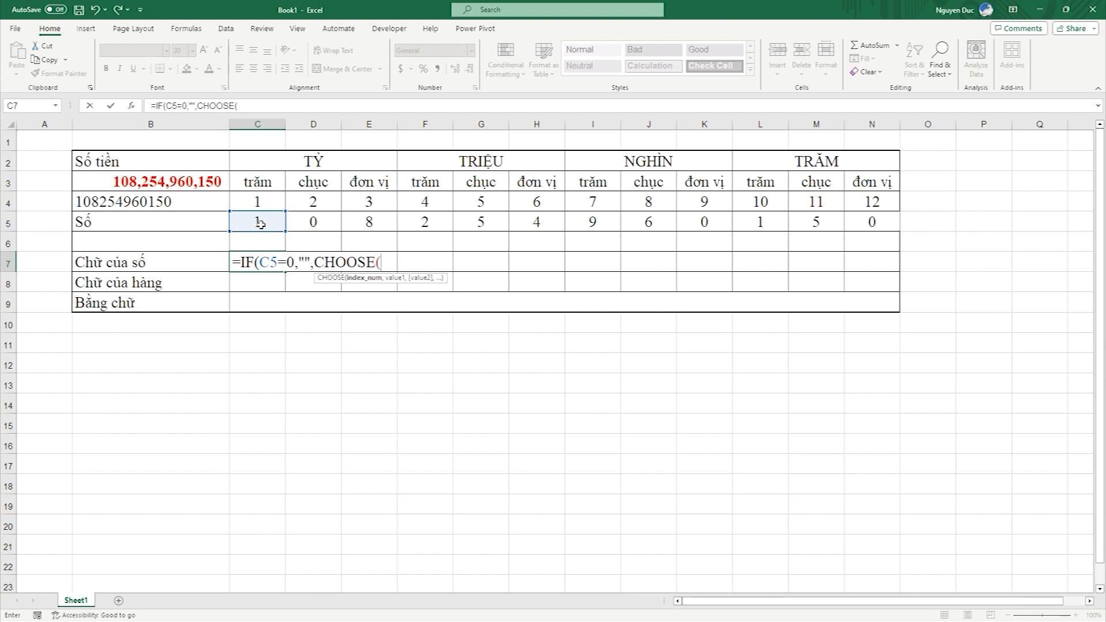
left_click(260, 224)
type(",")
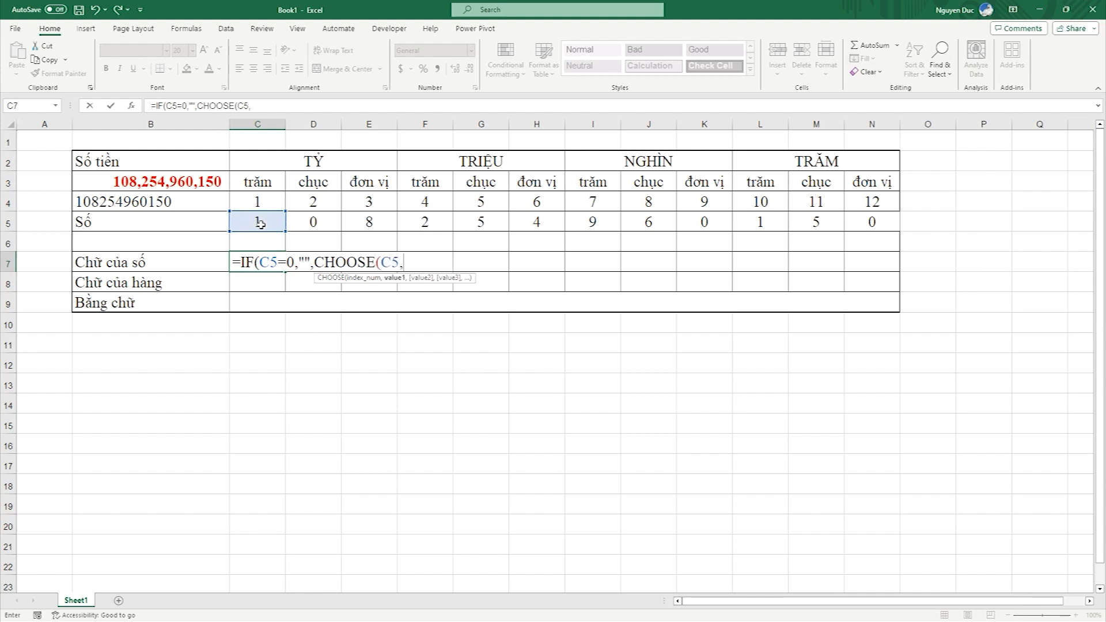
type("\"một\",\"hai\",")
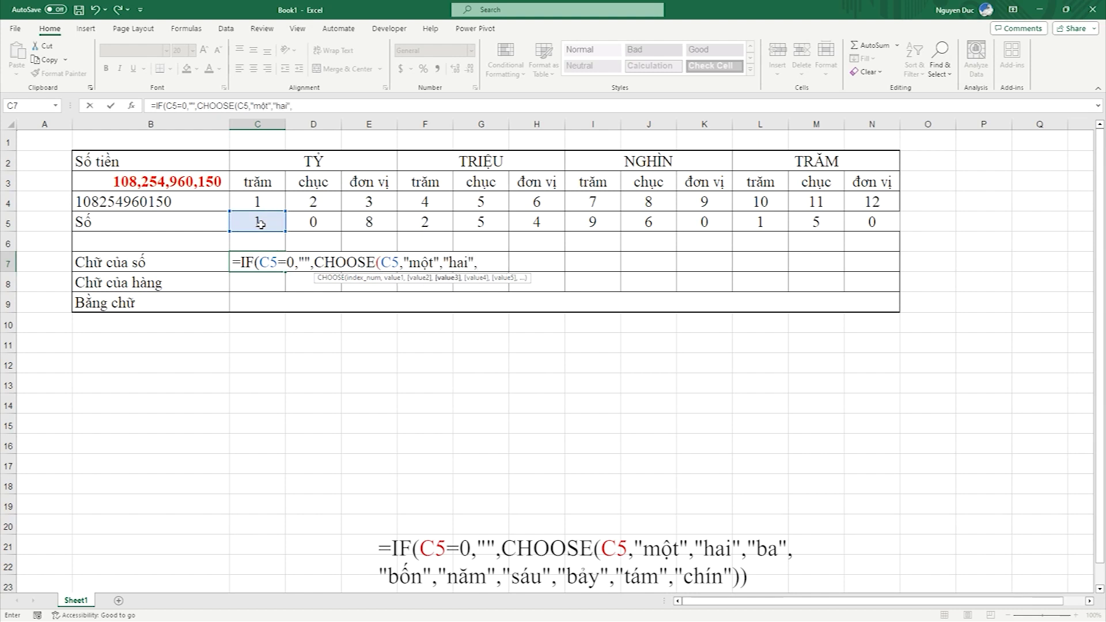
type("\"ba\",")
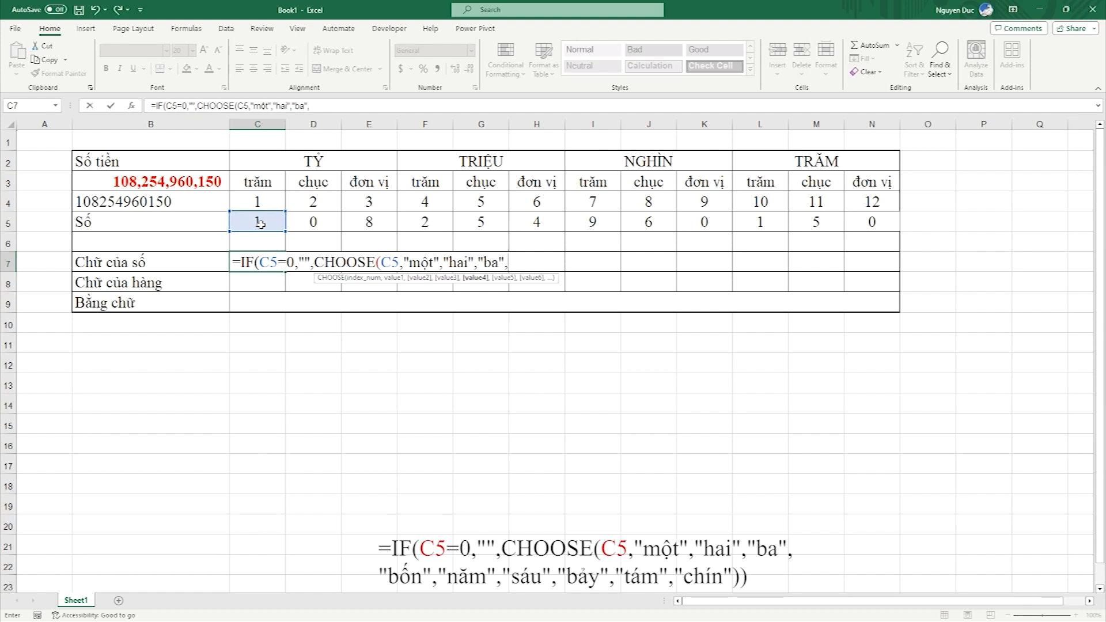
type("\"bô")
type("n\",")
type("\"năm")
type(",\"sáu")
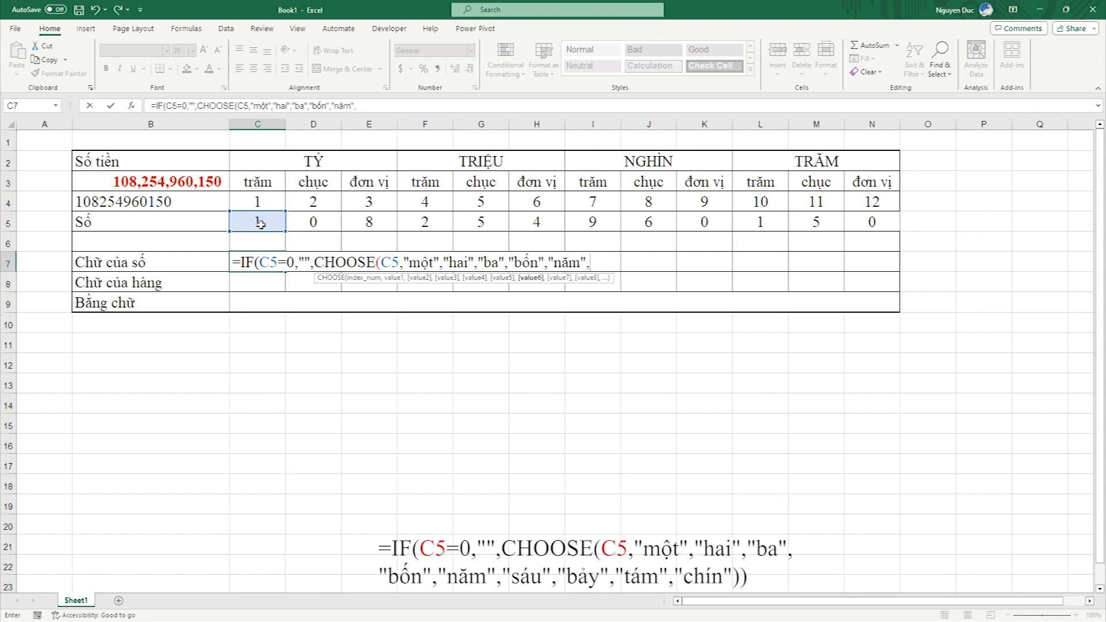
type("\",\"")
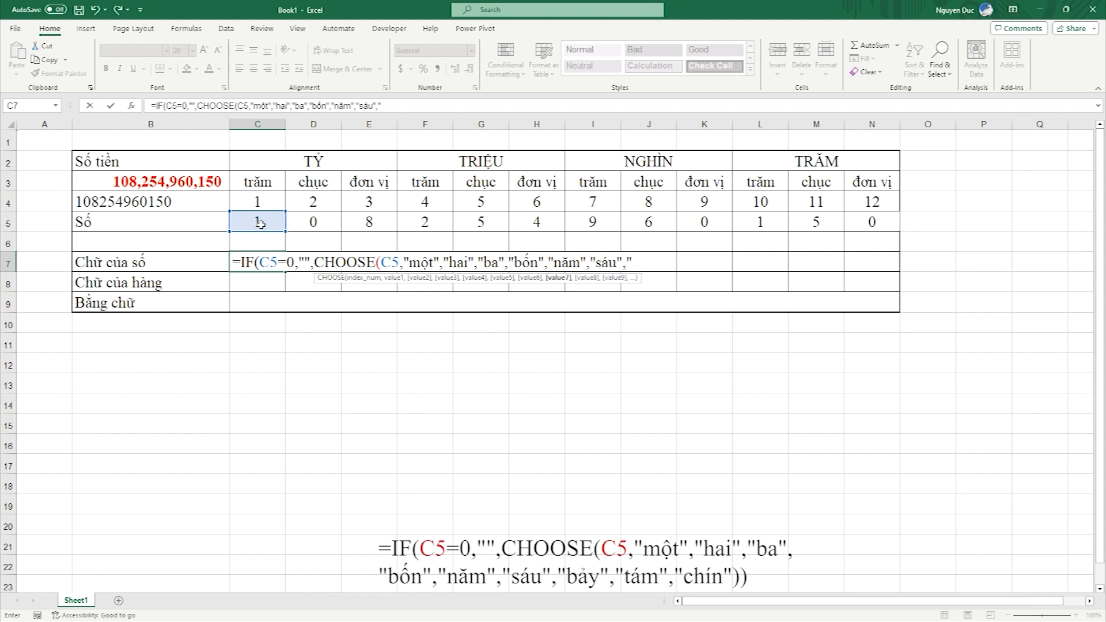
type("bảy\",")
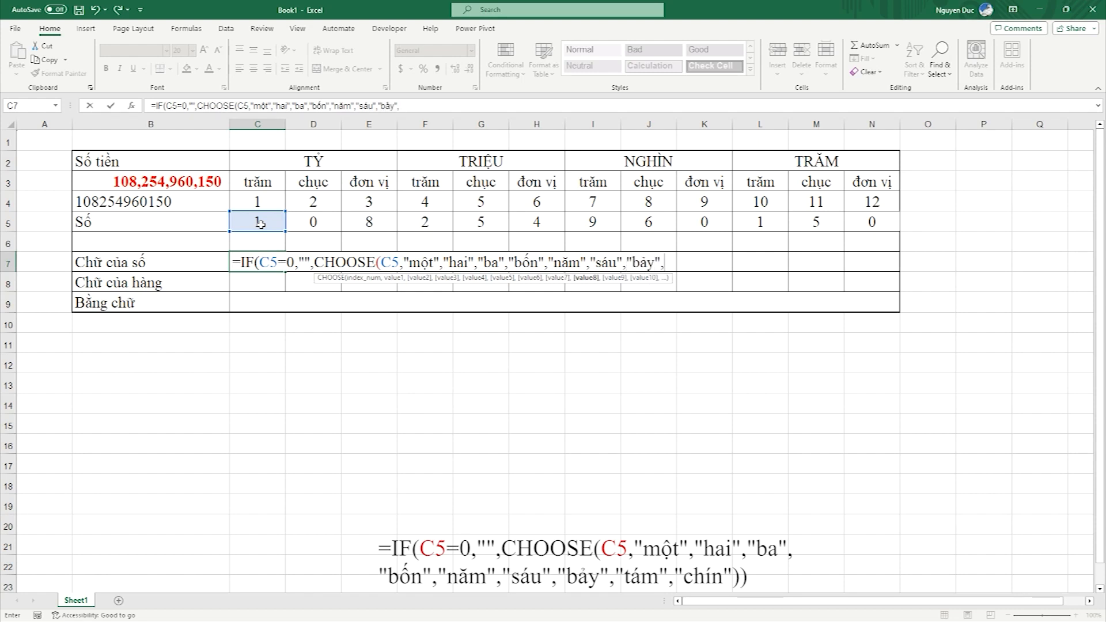
type("\"tám\",c")
type("hin")
type("\")")
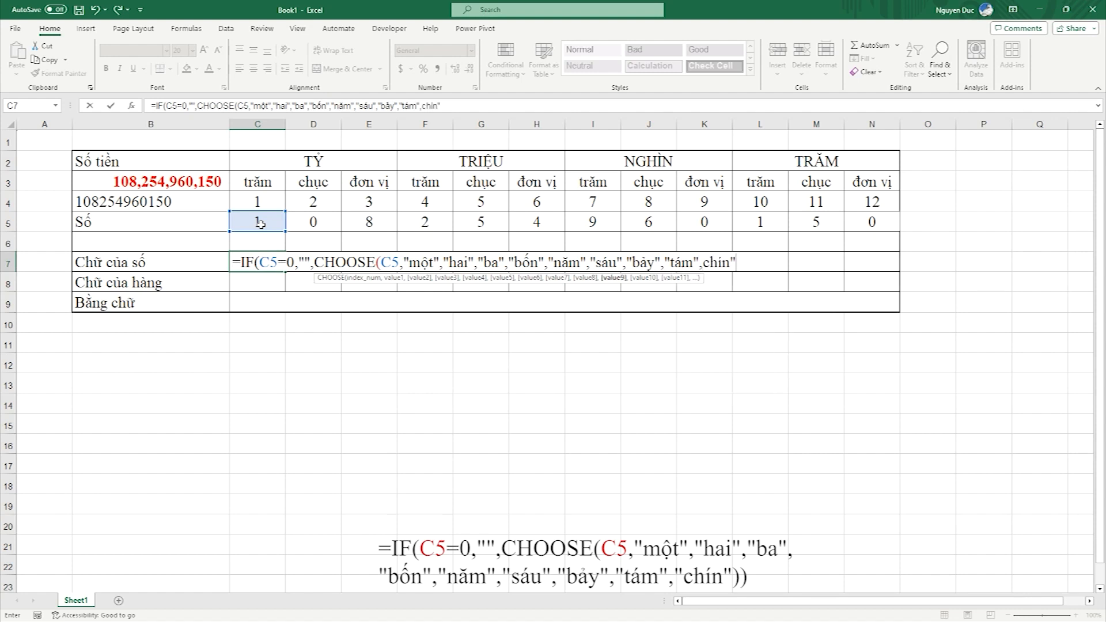
type(")")
key("Return")
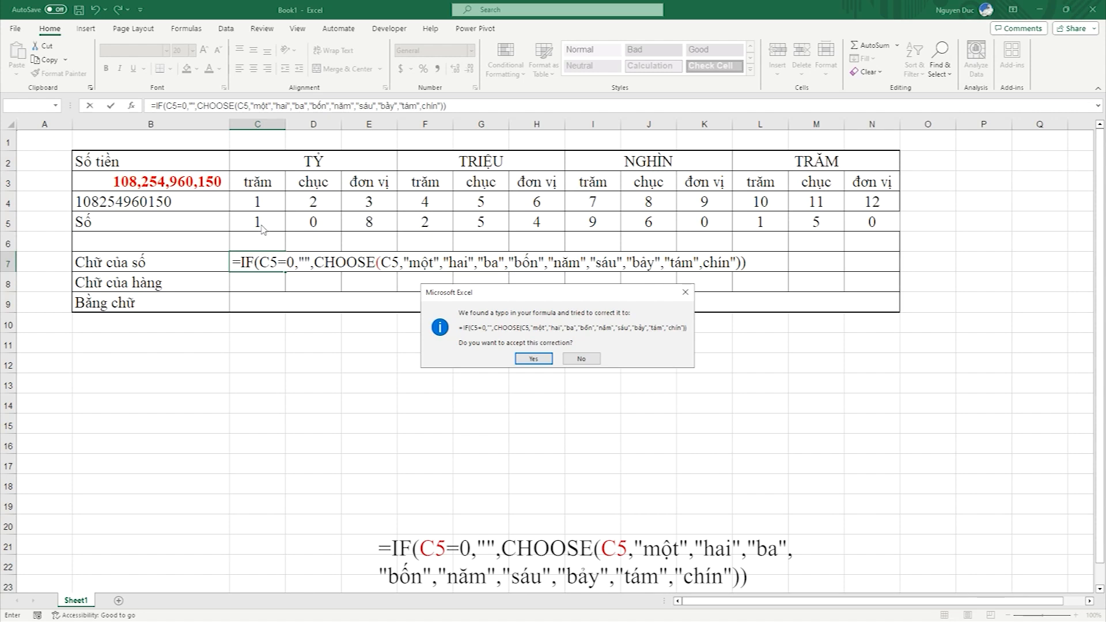
key("Return")
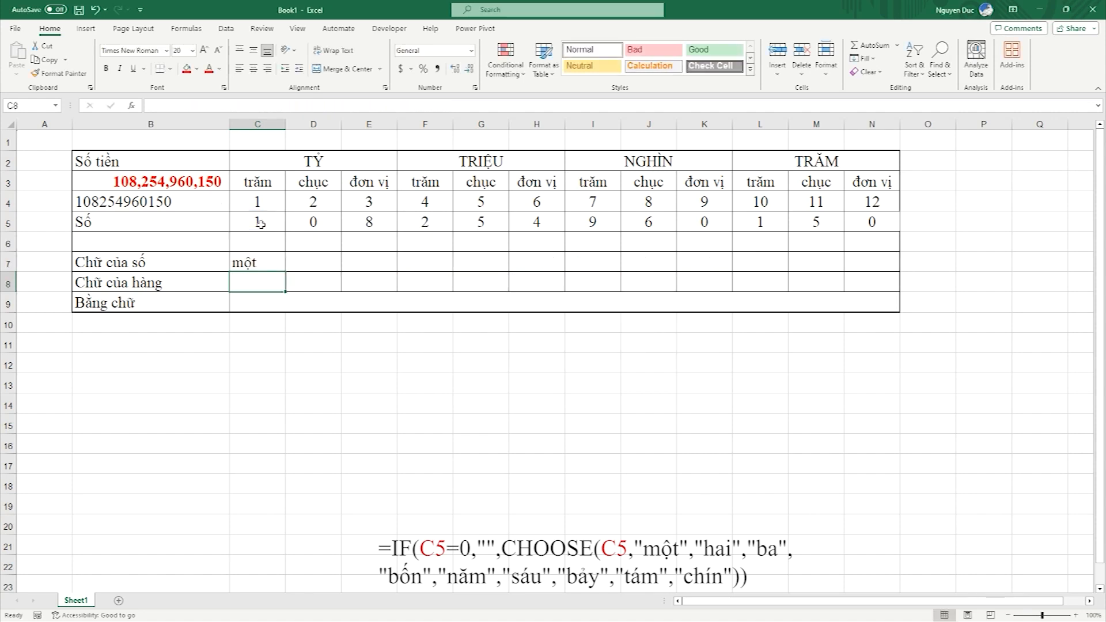
left_click(269, 257)
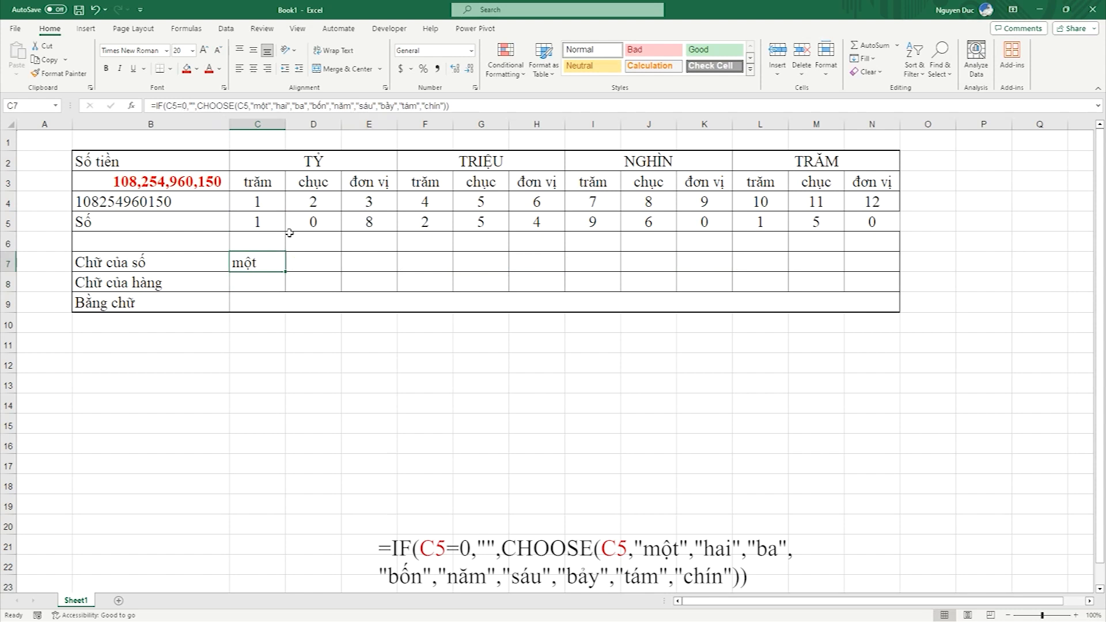
left_click(304, 262)
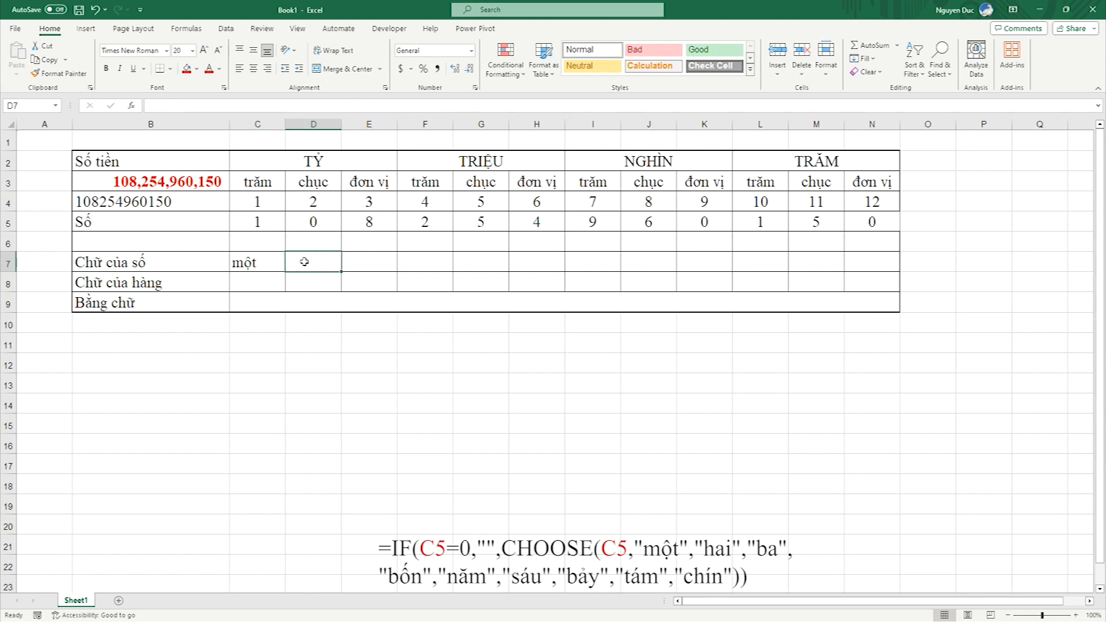
type("=if")
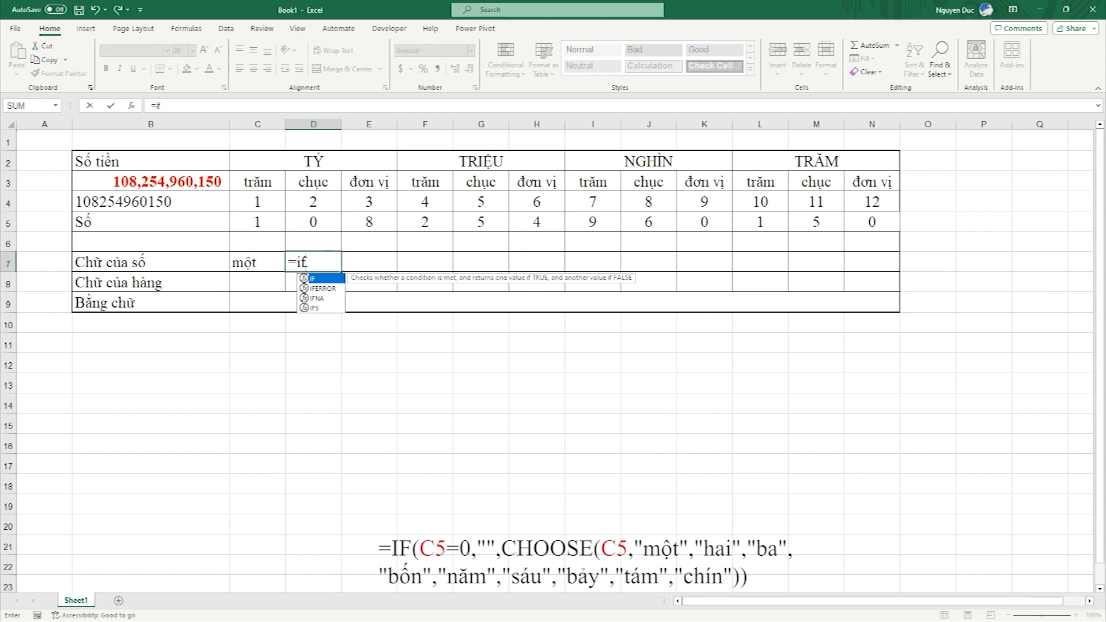
key("Tab")
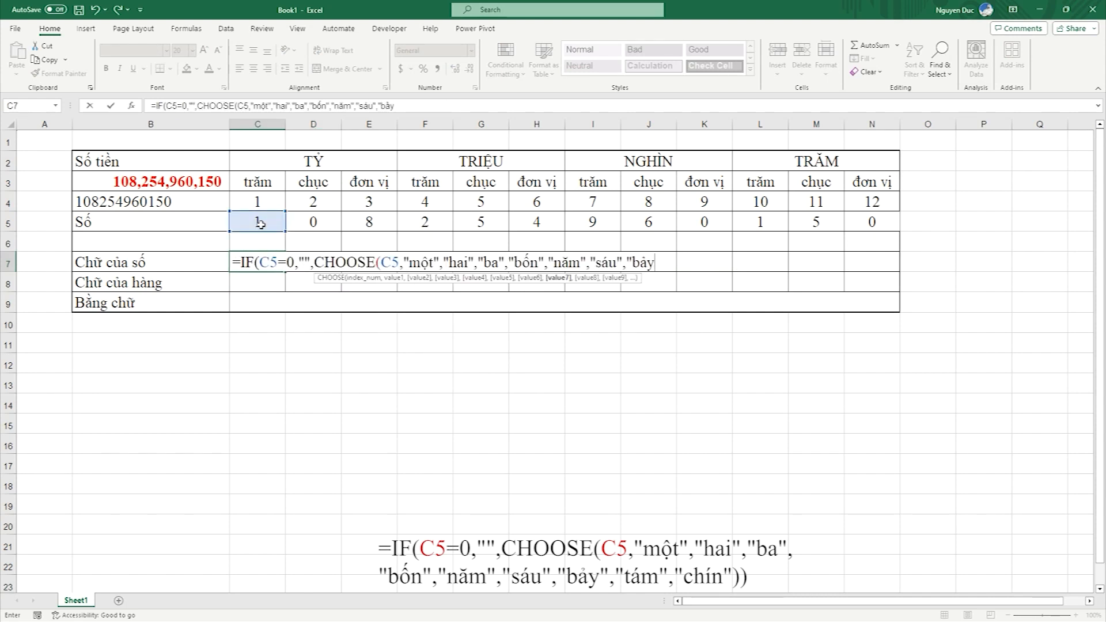
type(",")
type("\"tám")
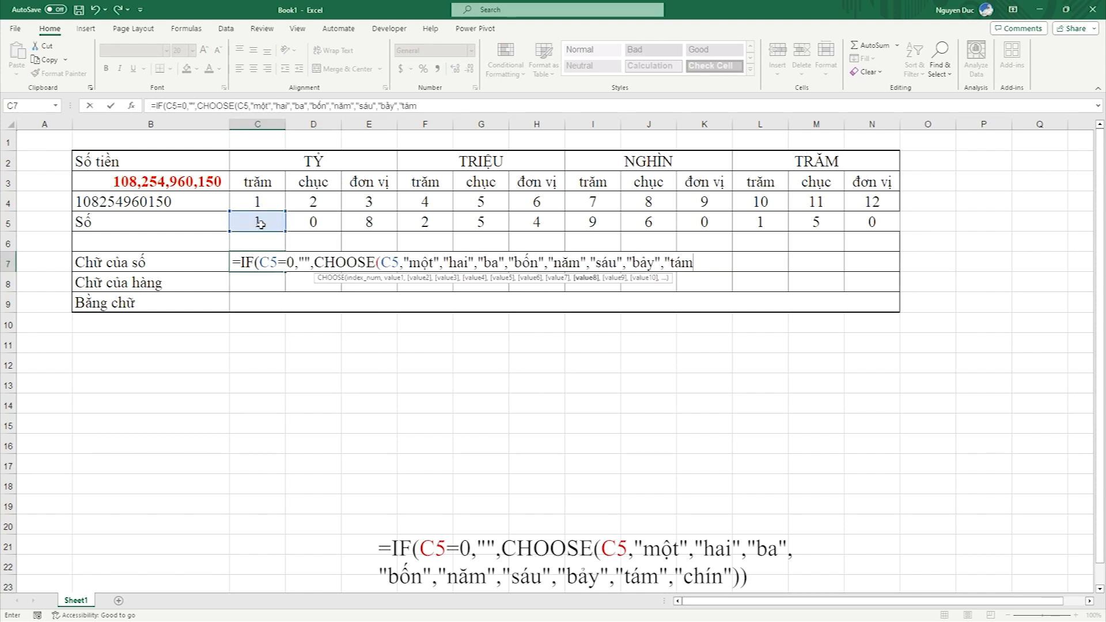
type("\",chín")
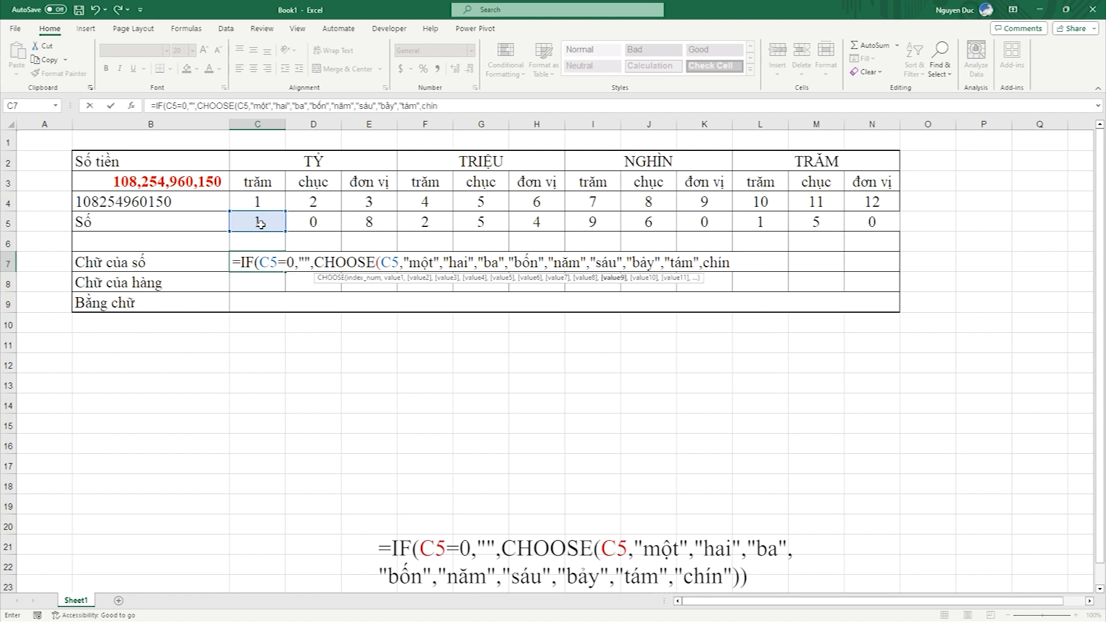
type("\"))")
key("Return")
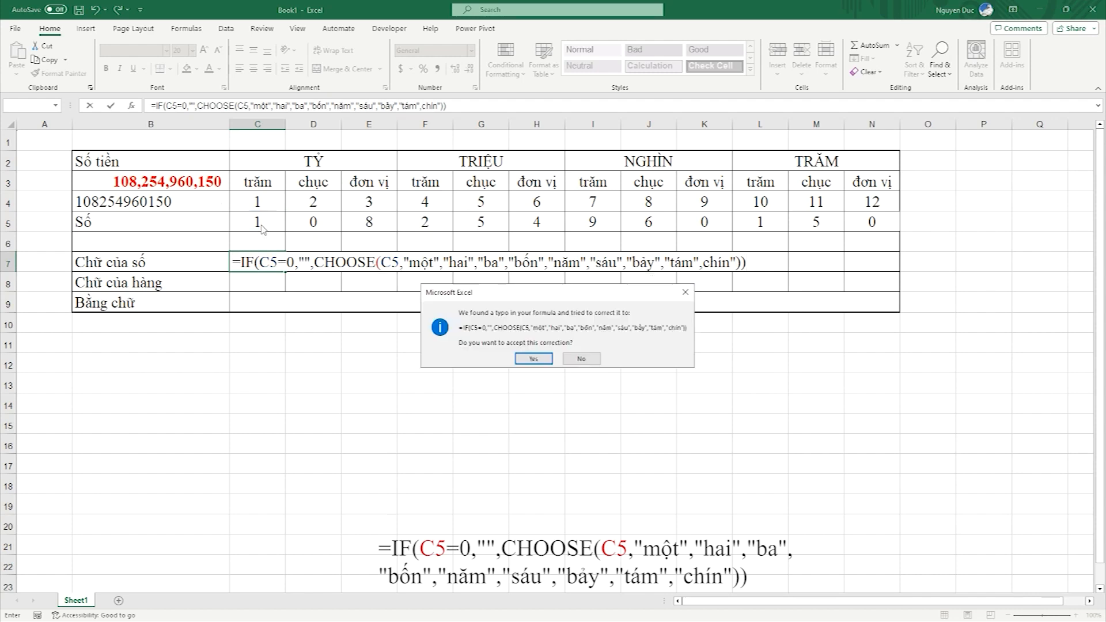
key("Return")
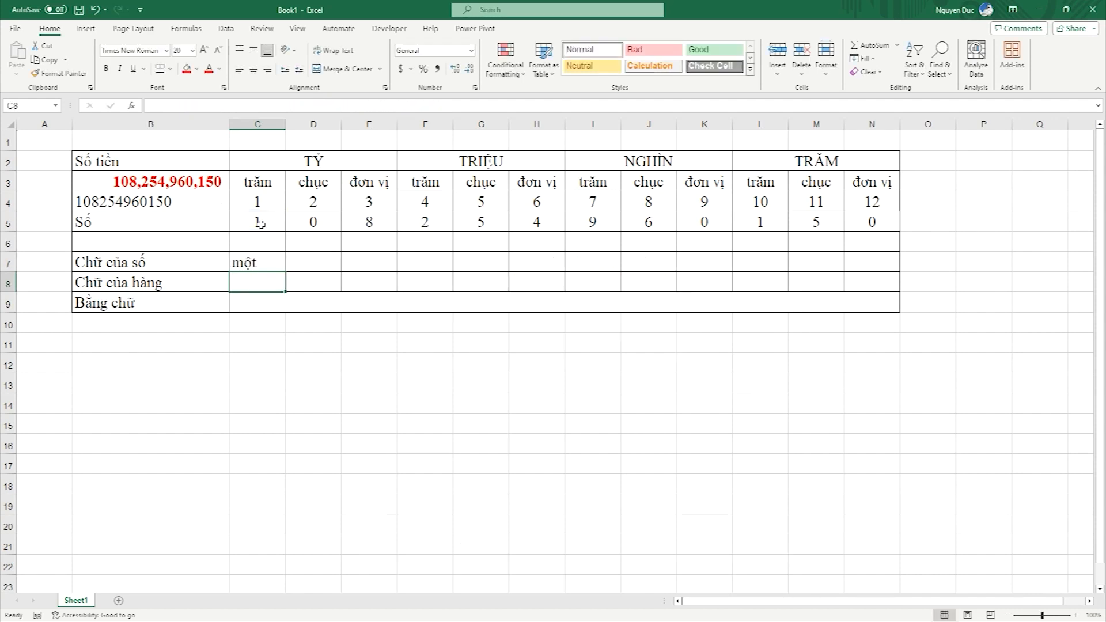
left_click(269, 257)
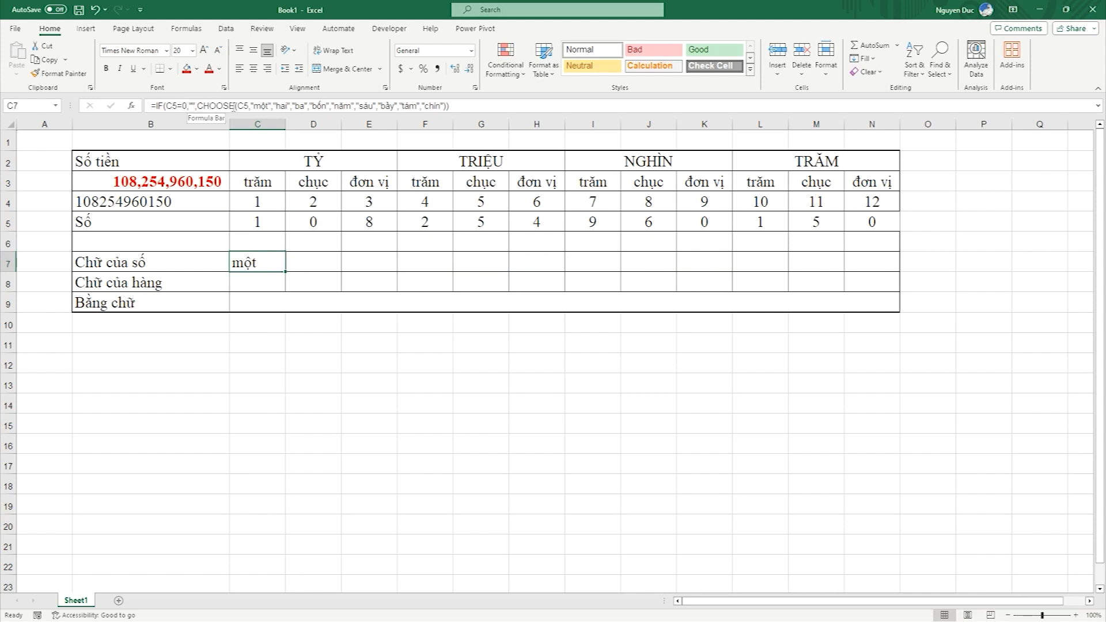
Step: Start D7's formula: when D5 is 0, show linh if C5 and E5 are non-zero, else blank
left_click(304, 262)
type("=")
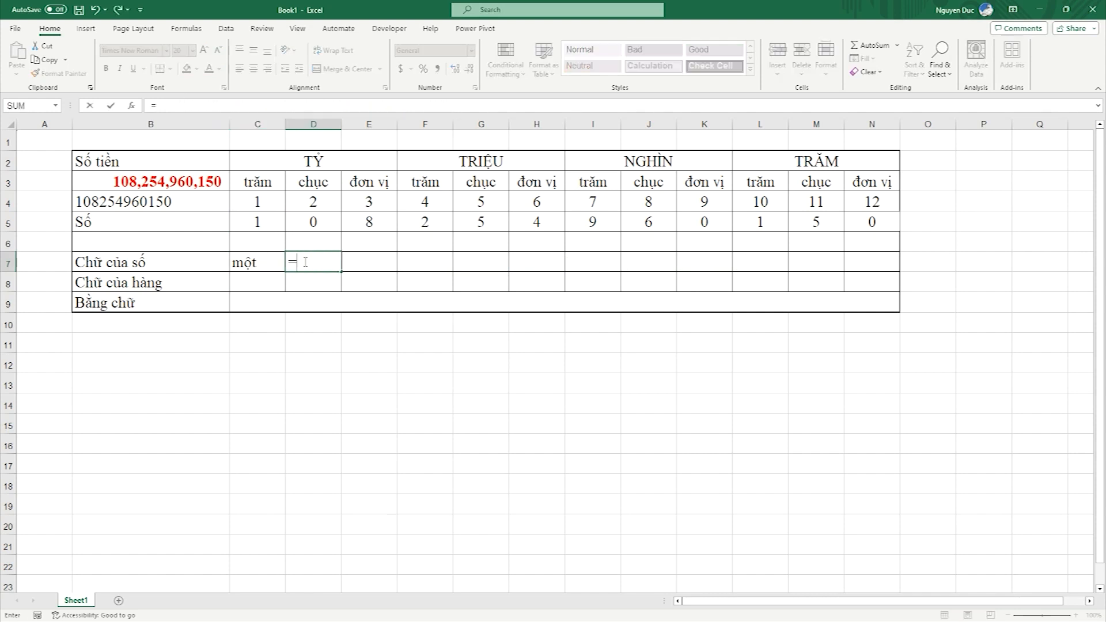
type("if")
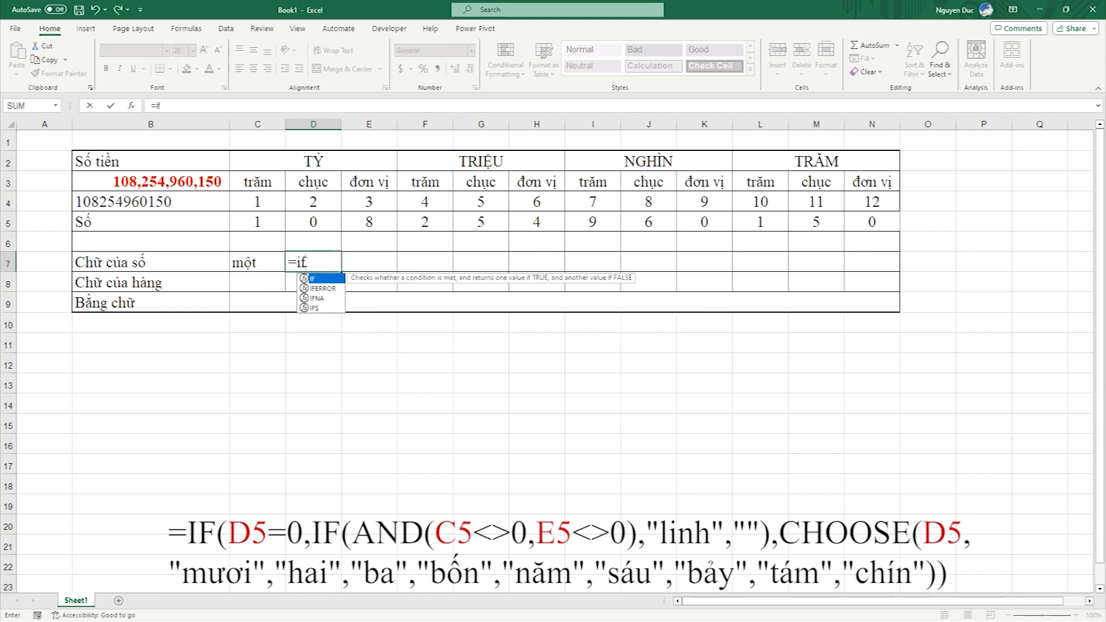
key("Tab")
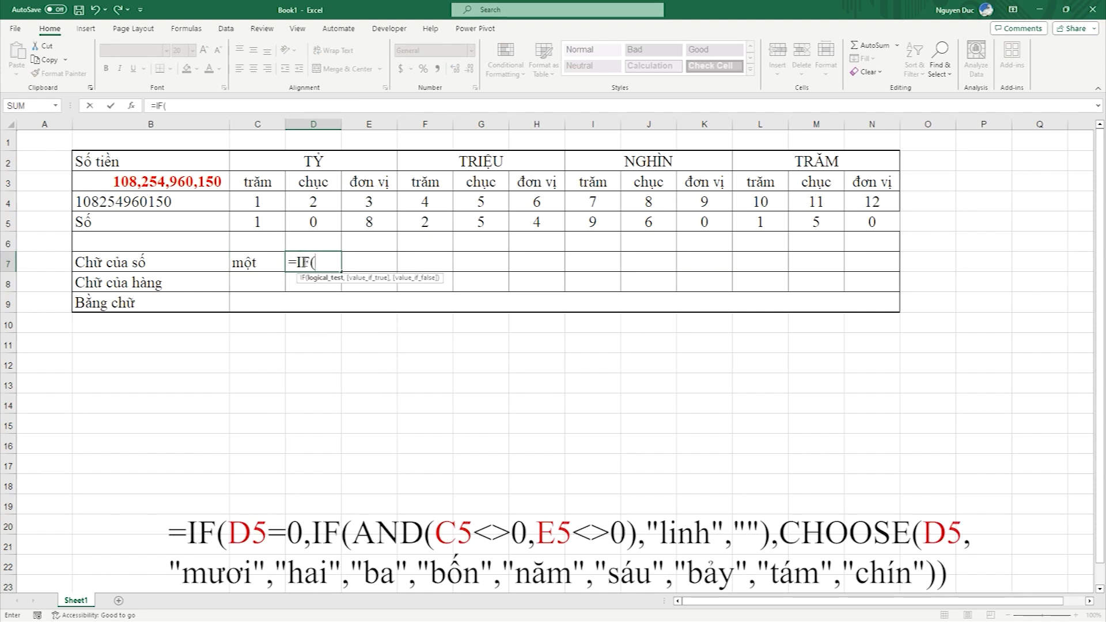
left_click(315, 222)
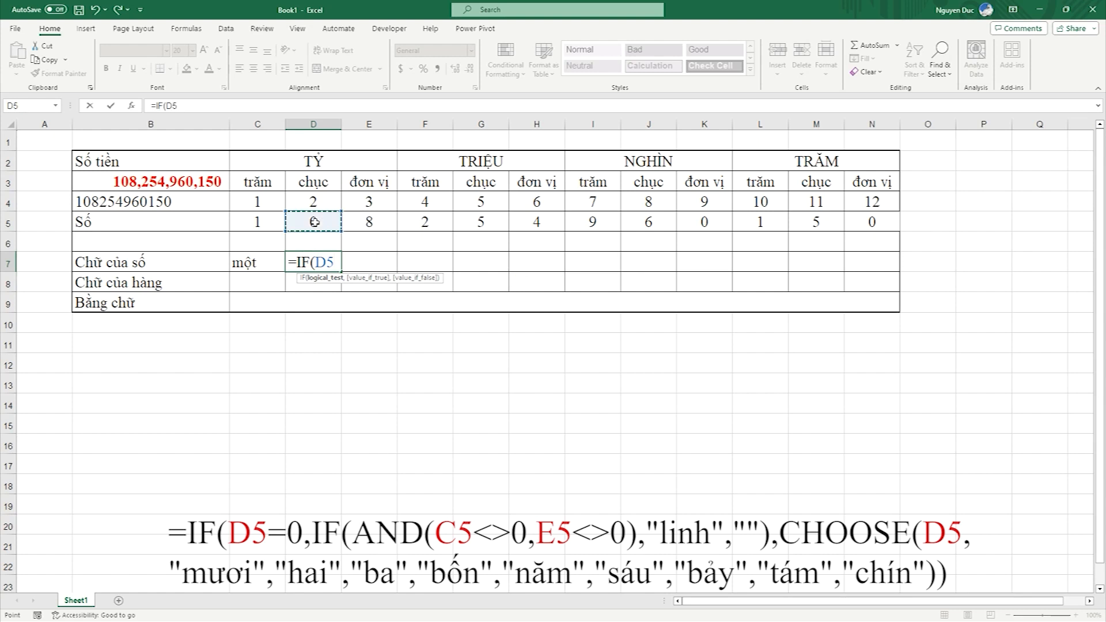
type("=0,")
type("if")
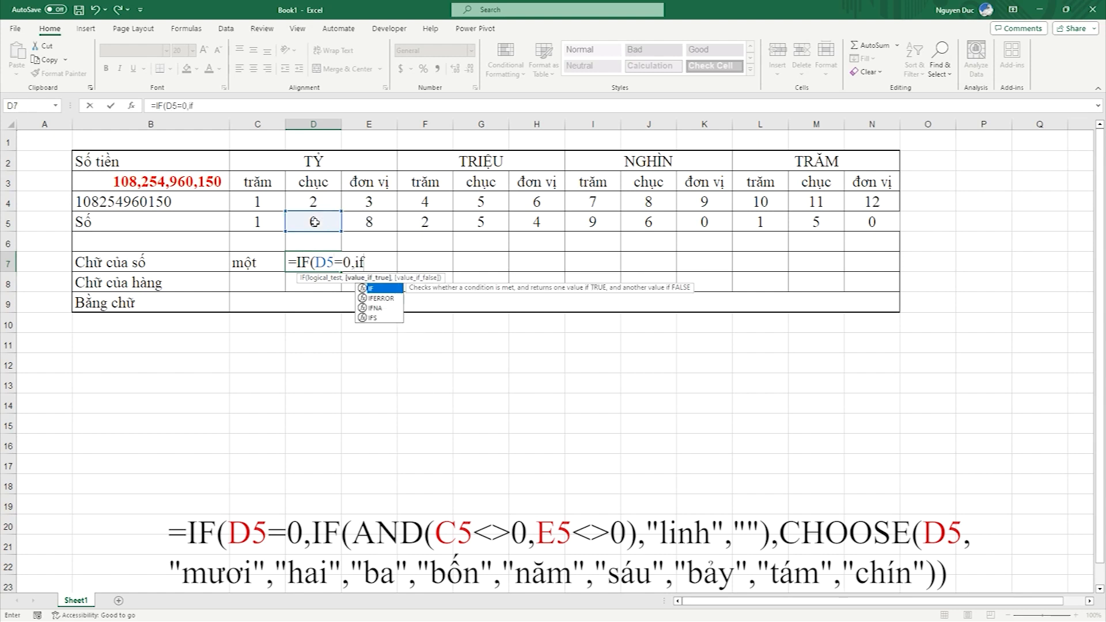
key("Tab")
type("and")
key("Tab")
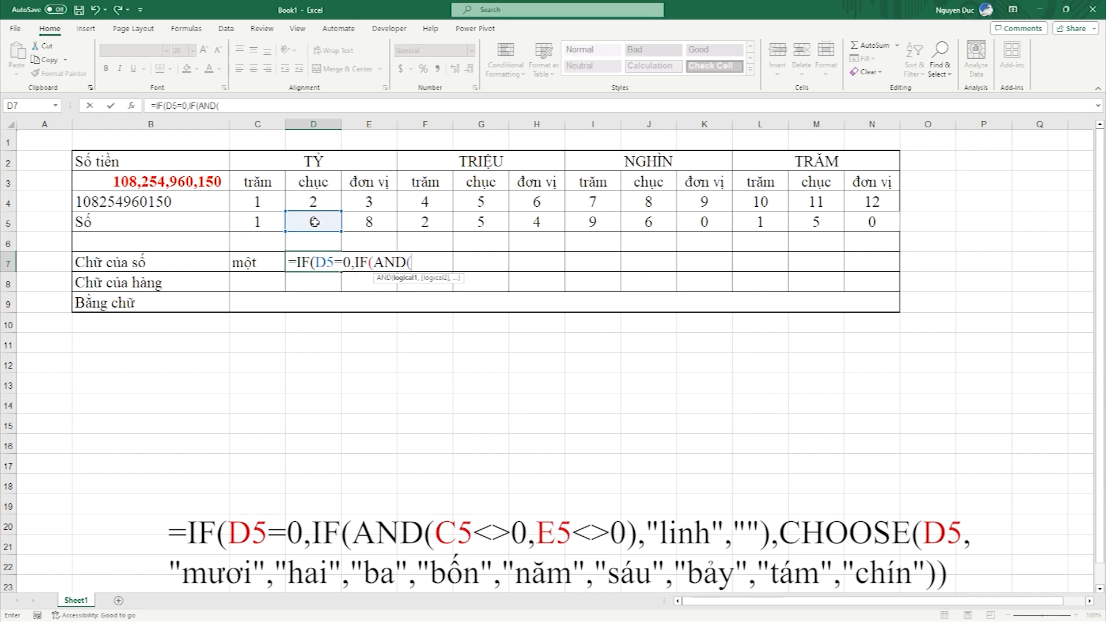
left_click(272, 225)
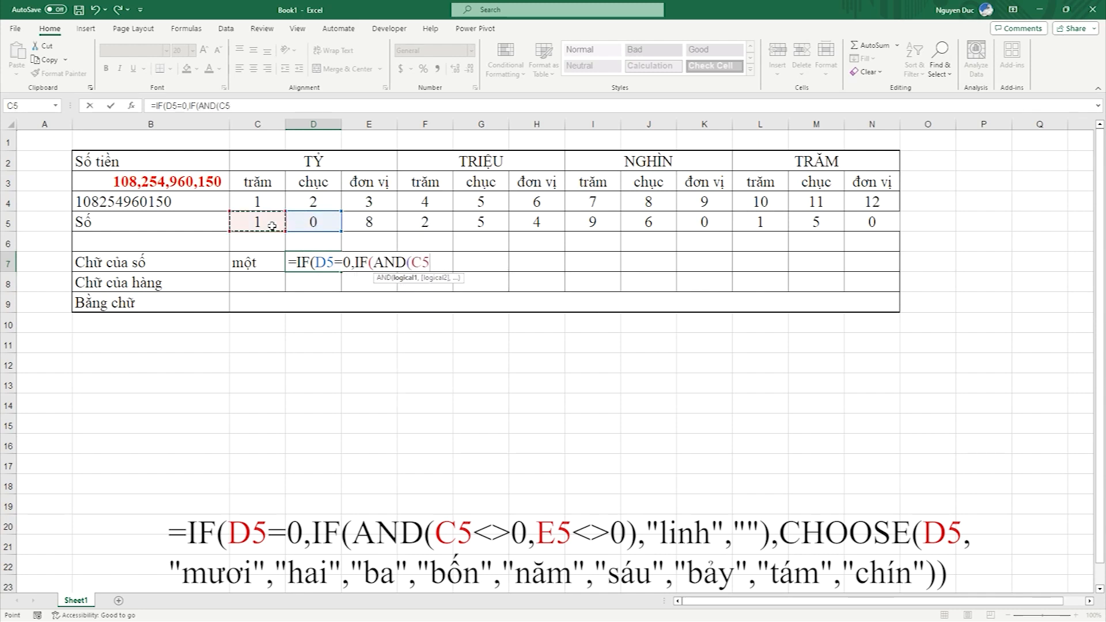
type("<>0,")
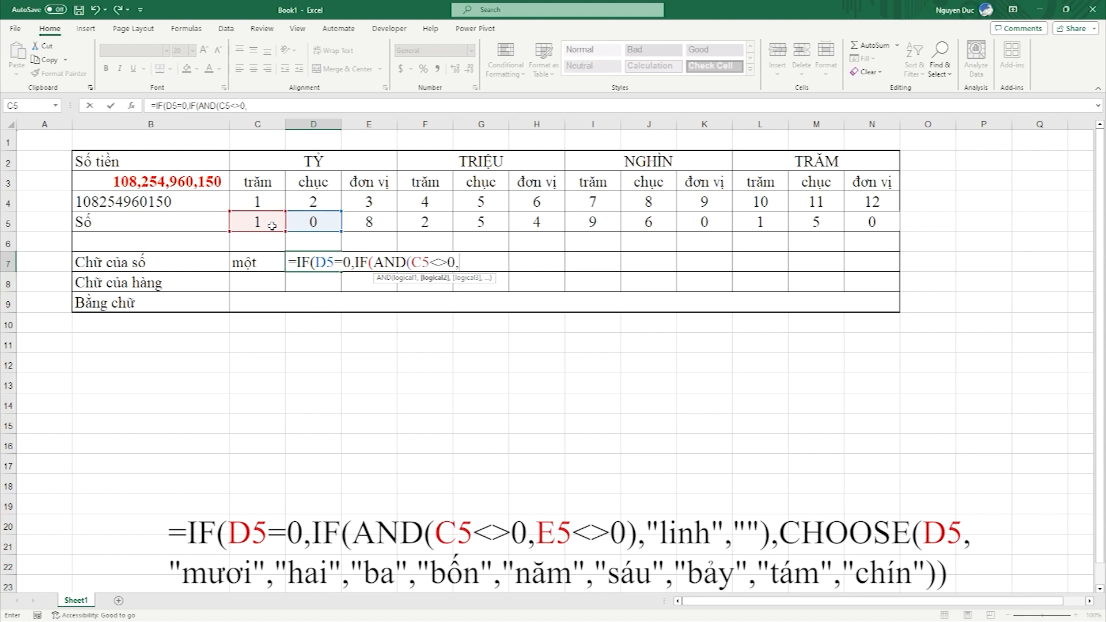
left_click(365, 224)
type("<>0)")
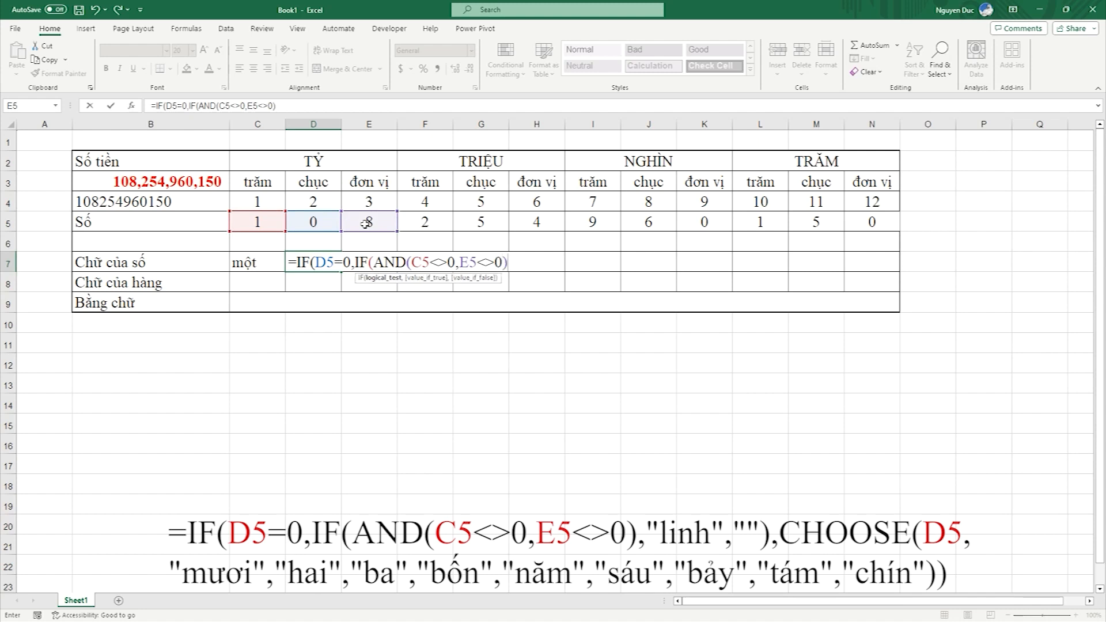
type(",\"linh\"")
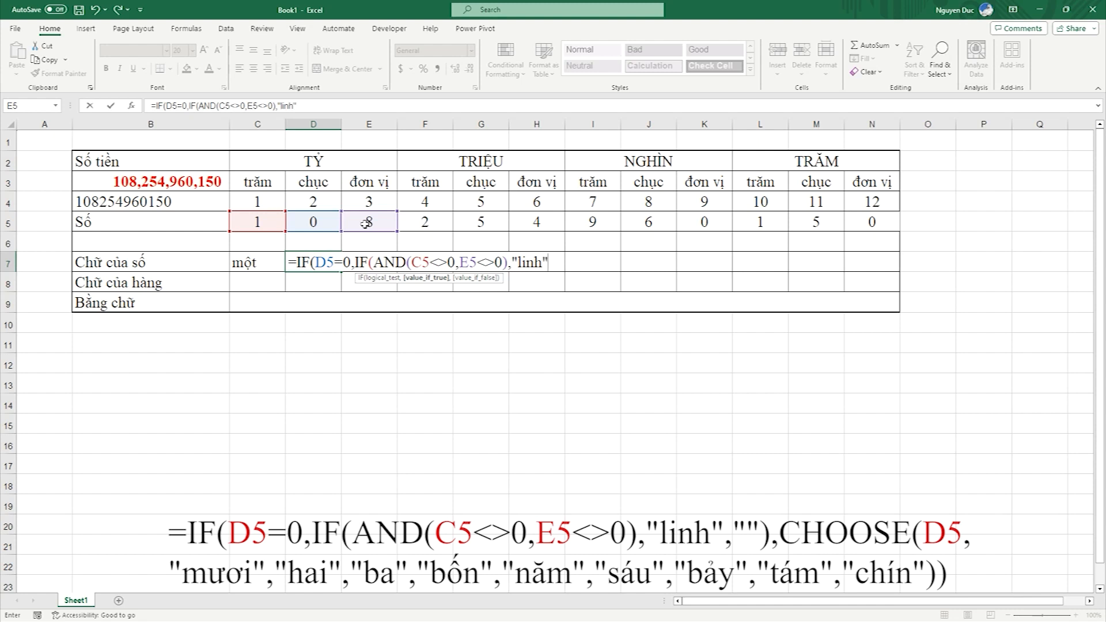
type(",\"\"),cho")
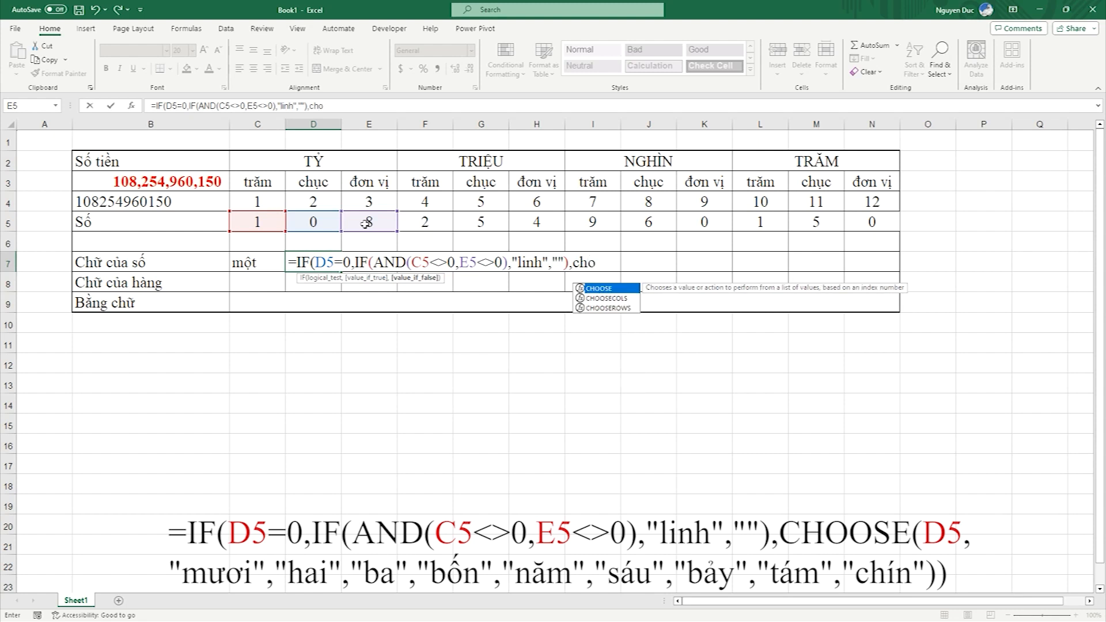
Step: Finish D7 with CHOOSE(D5,"mươi","hai",…,"chín") so it now displays linh
key("Tab")
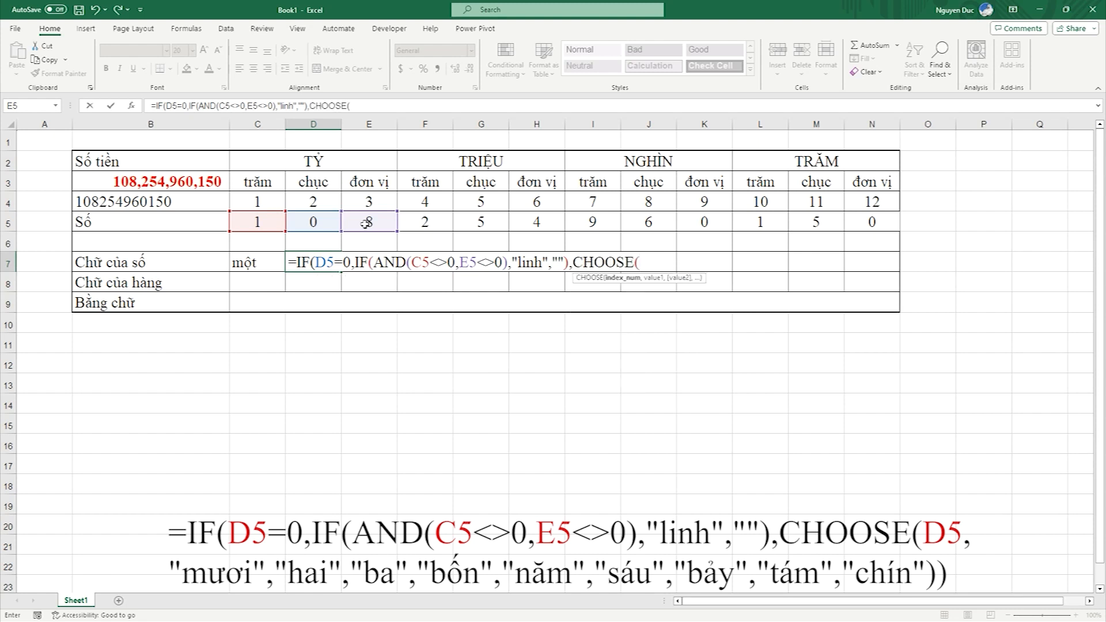
left_click(318, 223)
type(",")
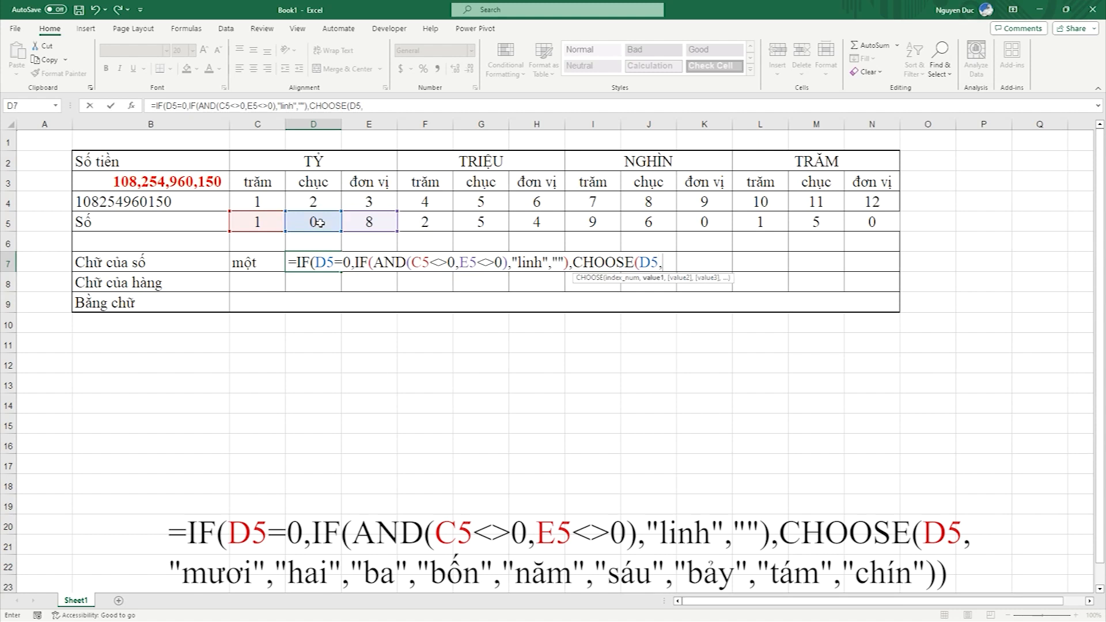
type("\"mươi\"")
type(",\"")
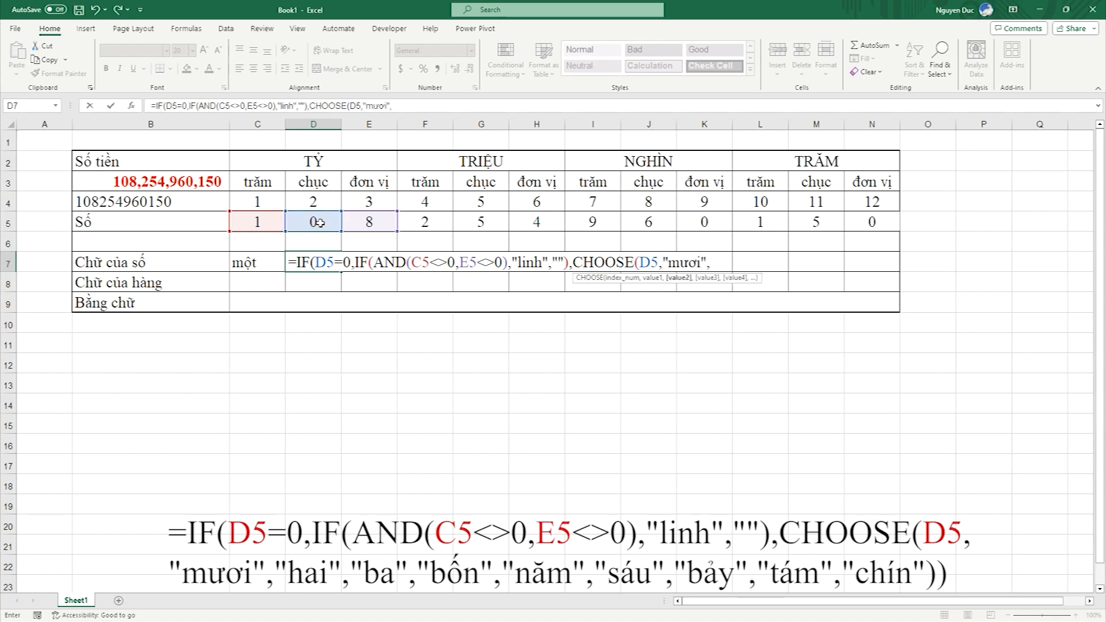
type("hai\",\"ba\",")
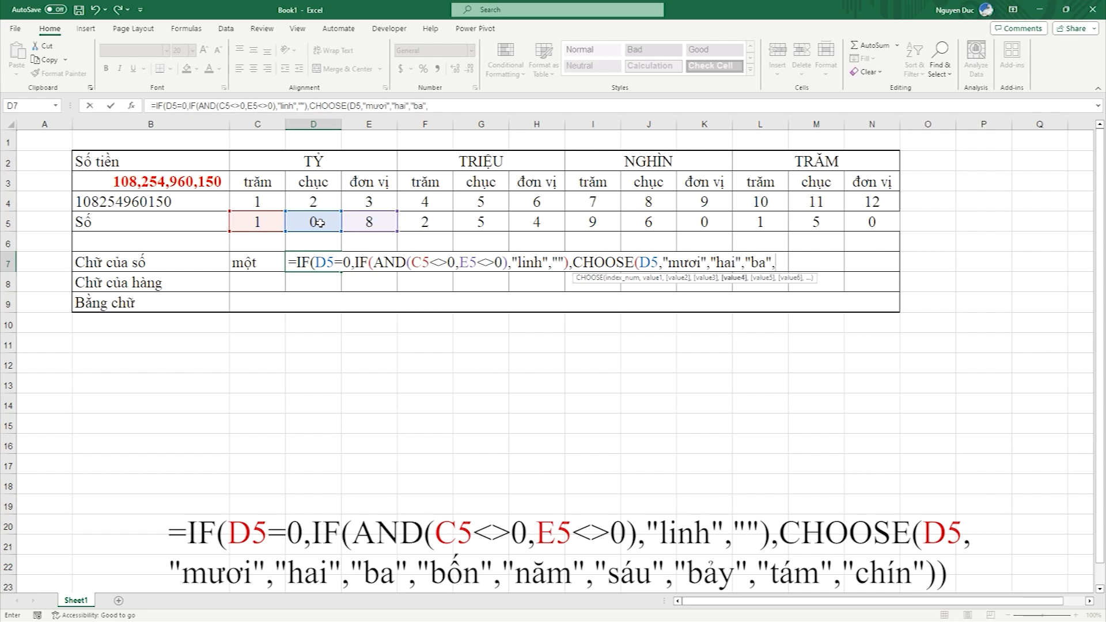
type("\"bốn\",\"năm\",\"sáu\",")
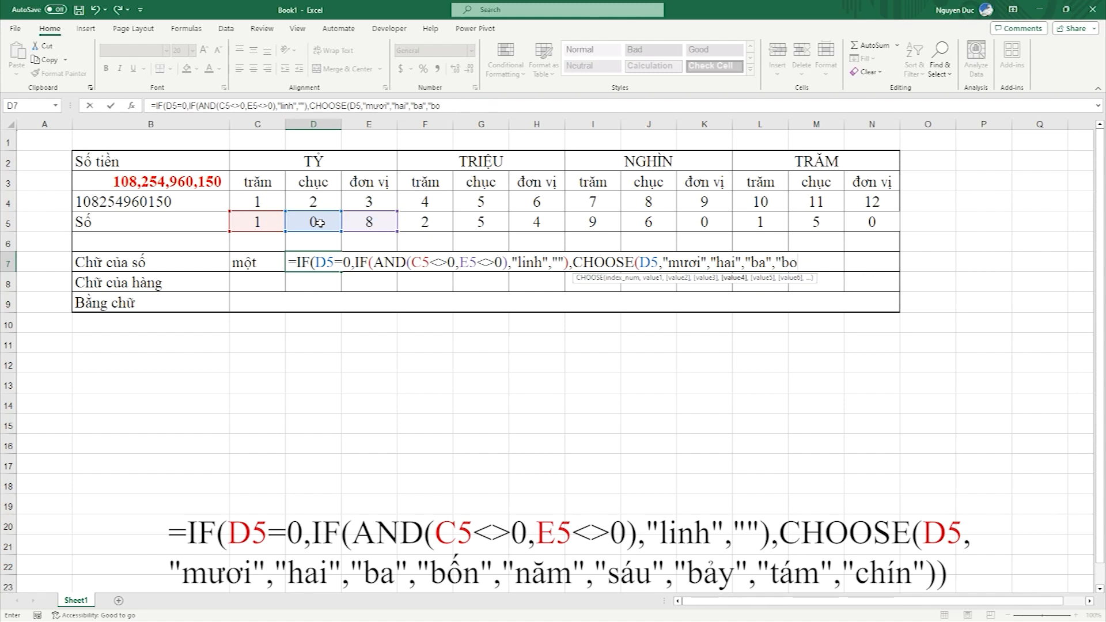
key("BackSpace")
type("ốn\",")
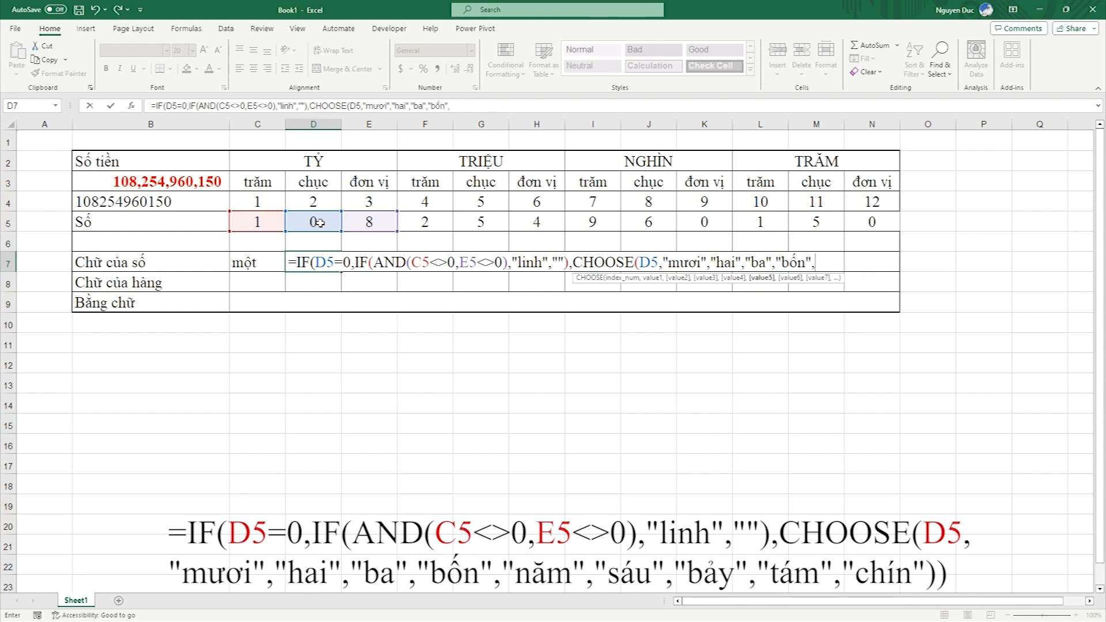
type("\"năm\",\"s")
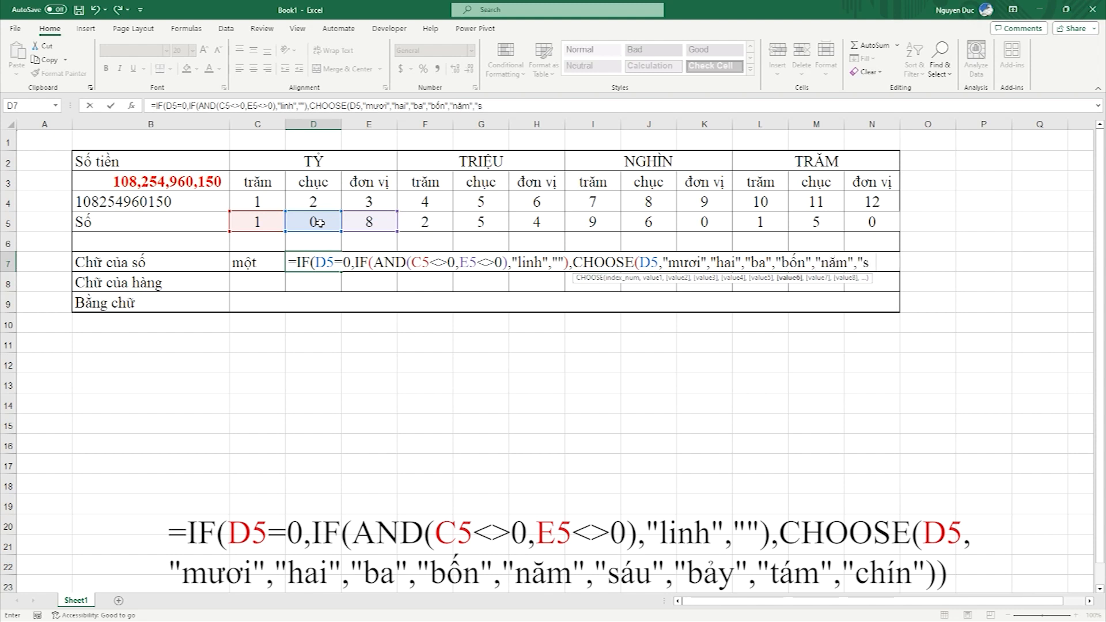
type("áu\",\"")
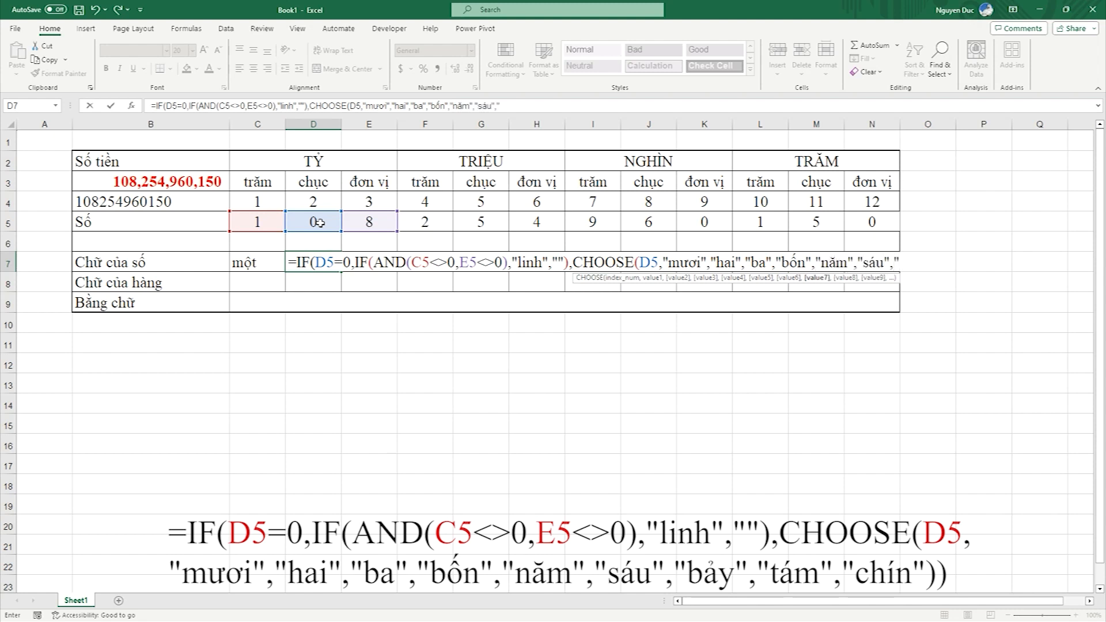
type("bảy\",\"t")
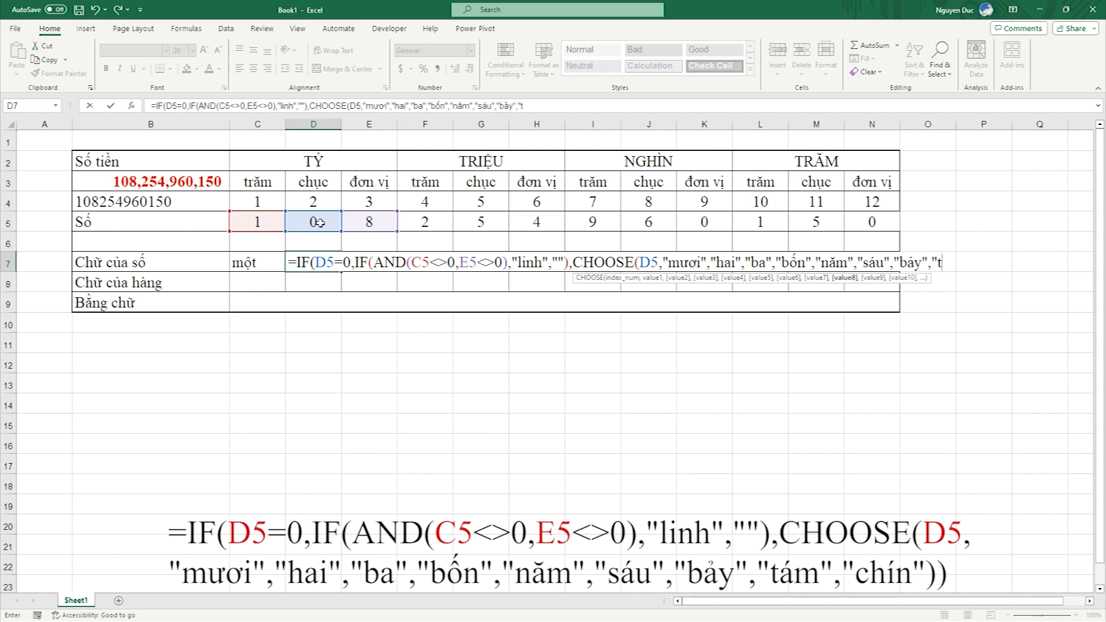
type("ám\",\"ch")
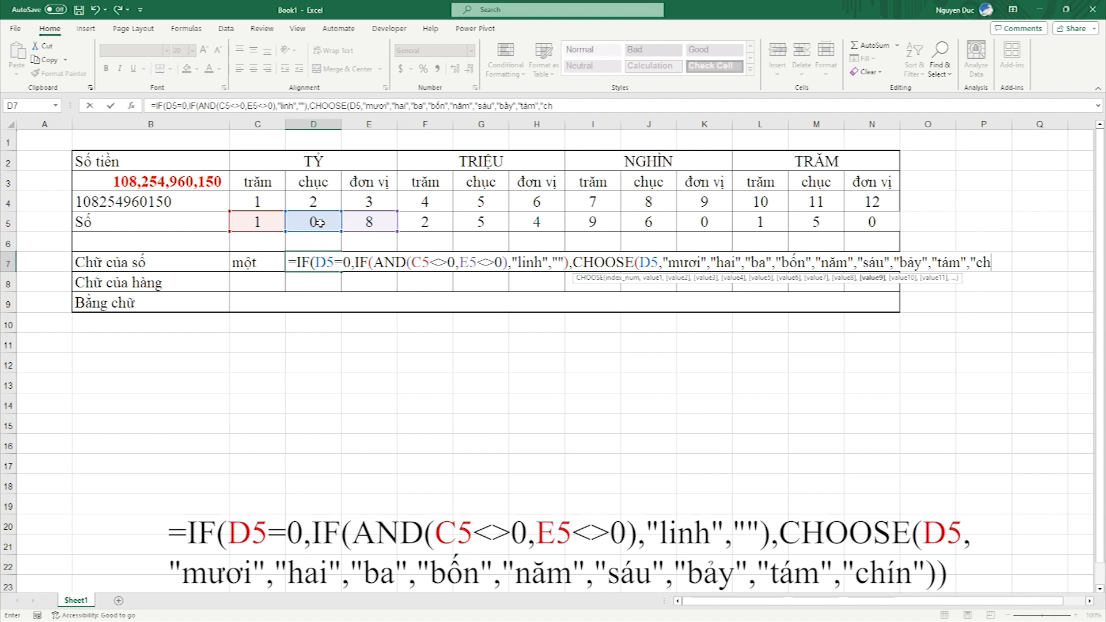
type("ín\"))")
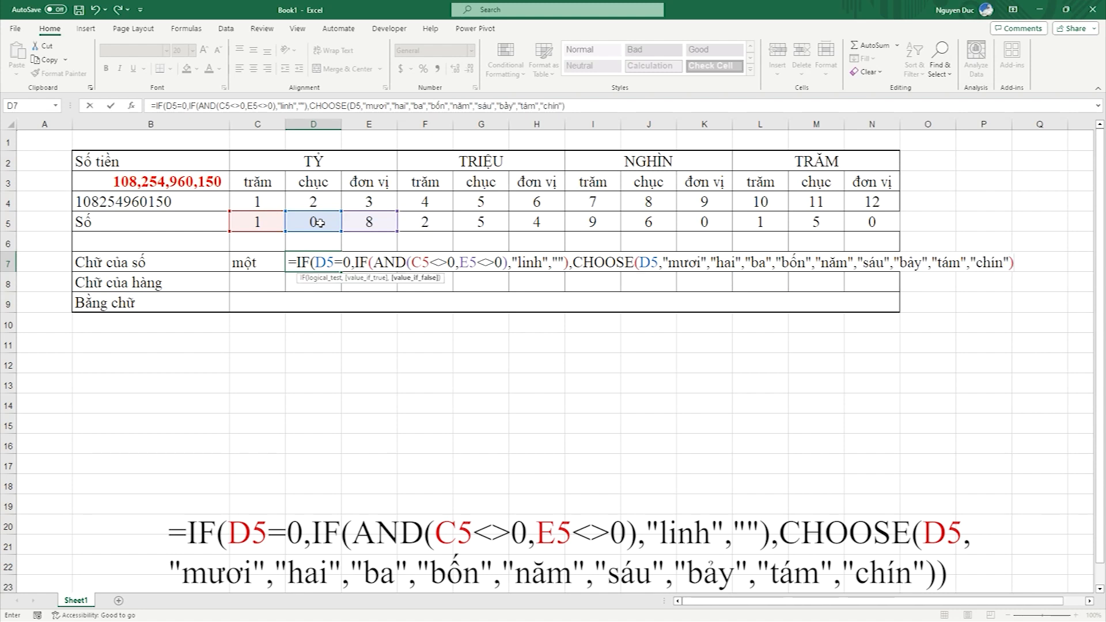
key("Return")
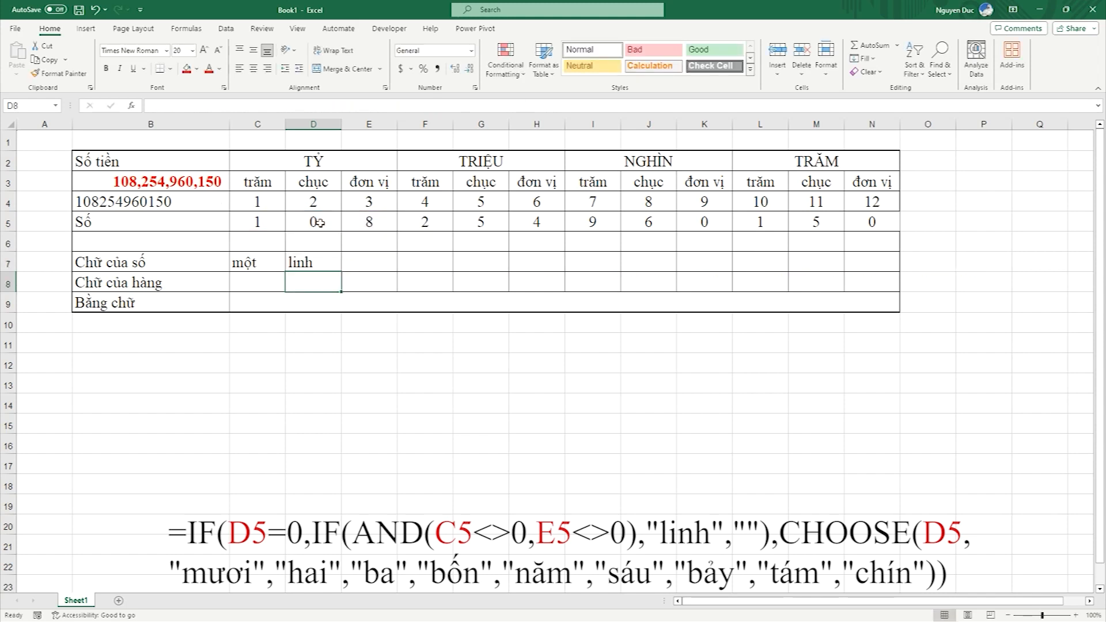
Step: In E7, begin =IF(E5=0,"",CHOOSE(E5, so a zero units digit stays blank
left_click(367, 263)
type("=")
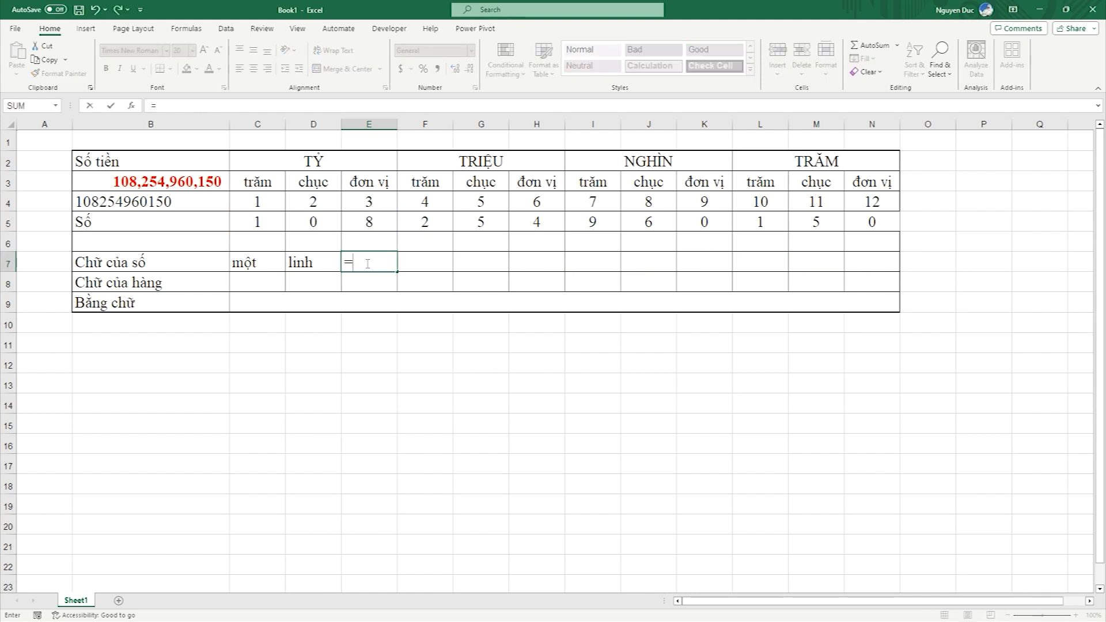
type("IF(")
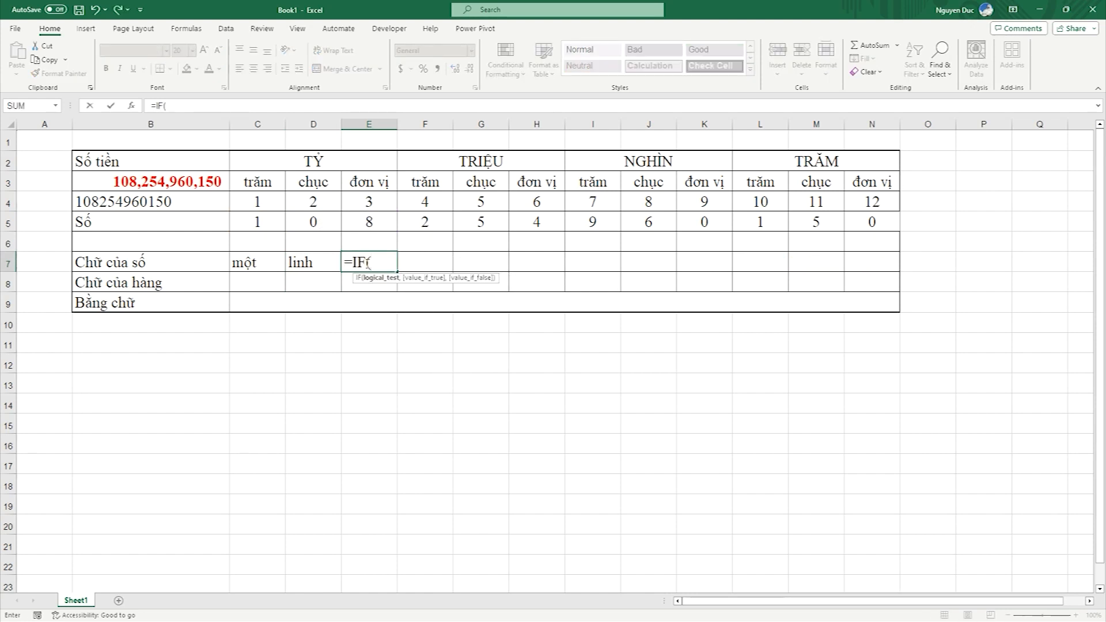
left_click(372, 222)
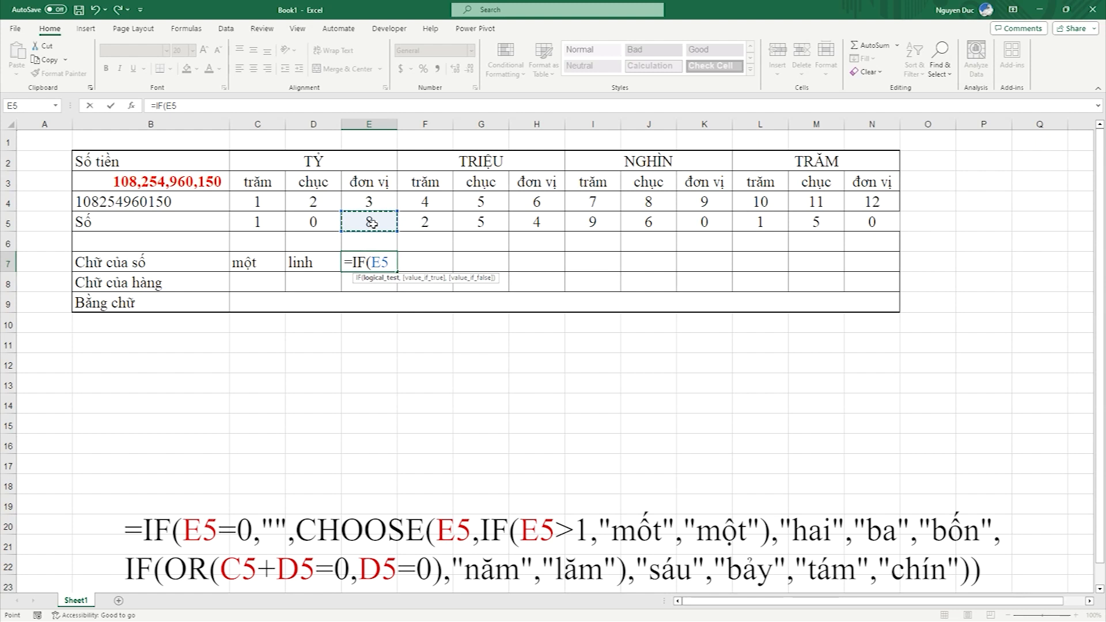
type("=0,")
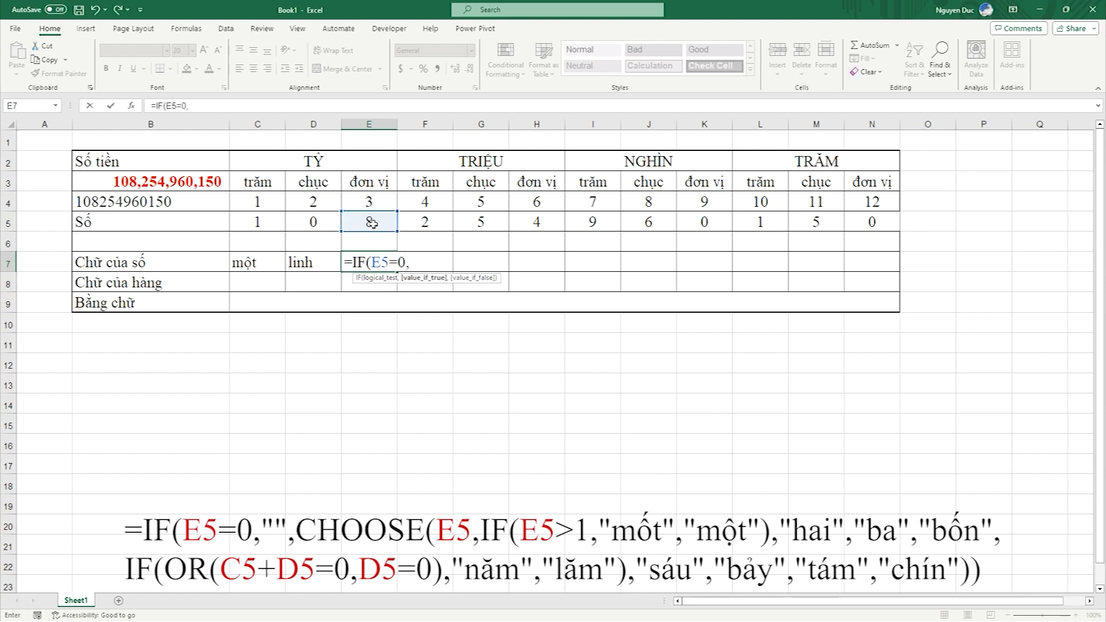
type("\"\",cho")
key("Tab")
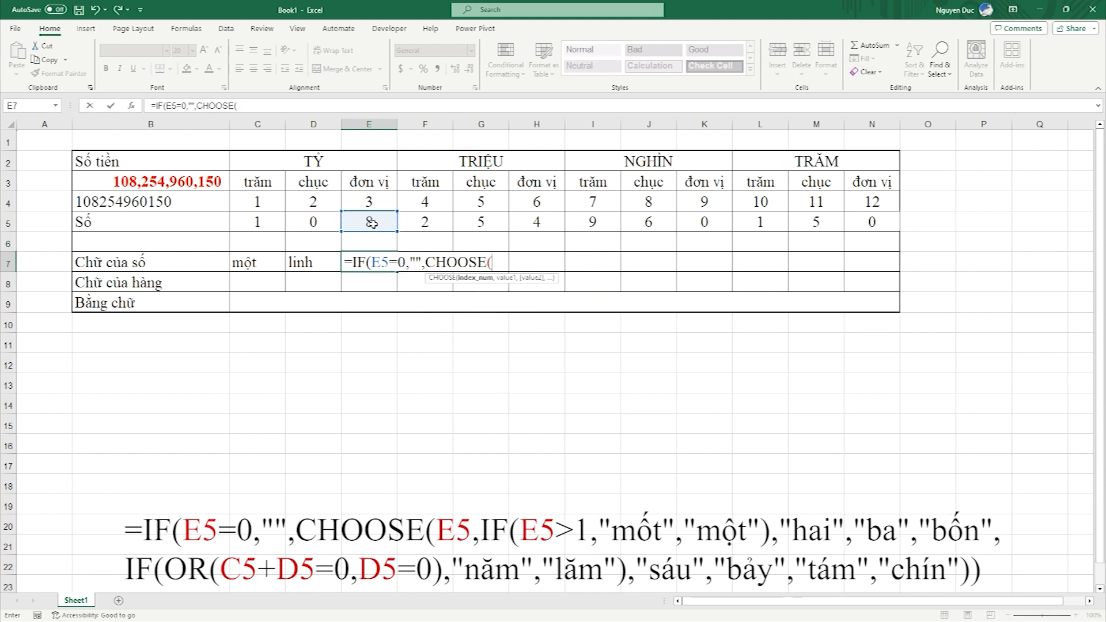
left_click(371, 222)
Step: Add the CHOOSE words: mốt or một for one via IF(E5>1), then hai, ba, bốn
type(",if")
key("Tab")
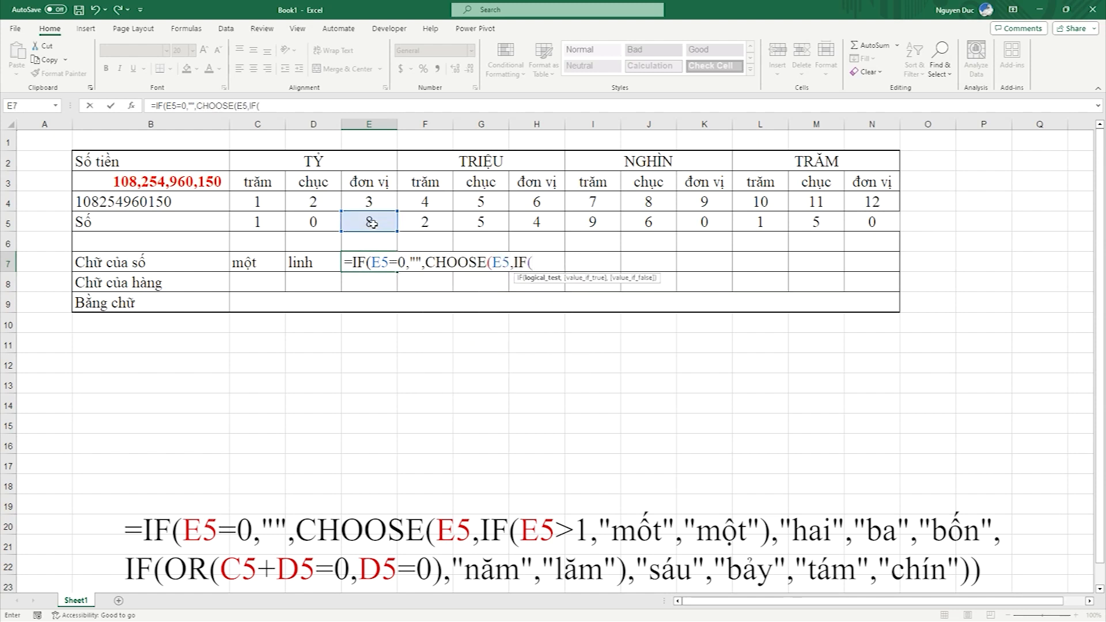
left_click(372, 223)
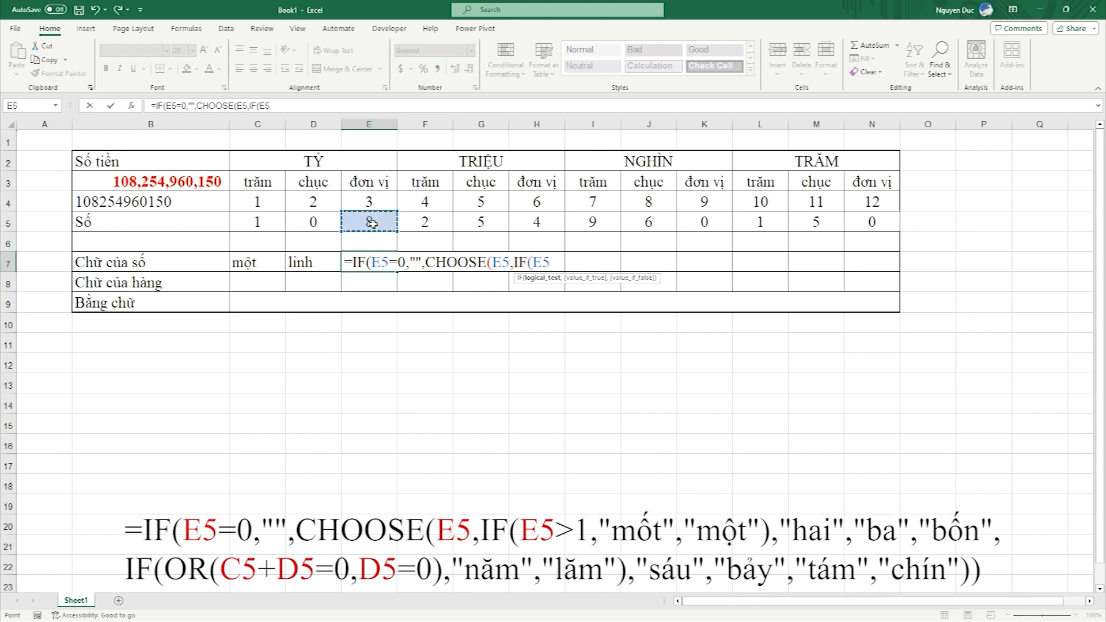
type(">")
type("1,\"")
type("môt")
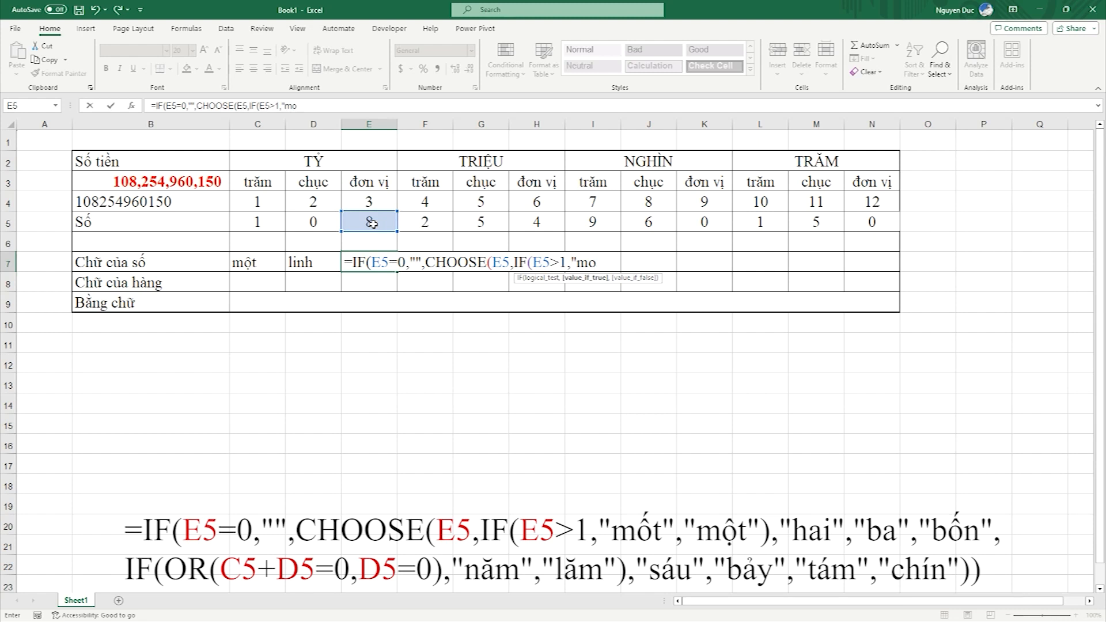
type("\",")
type("\"một")
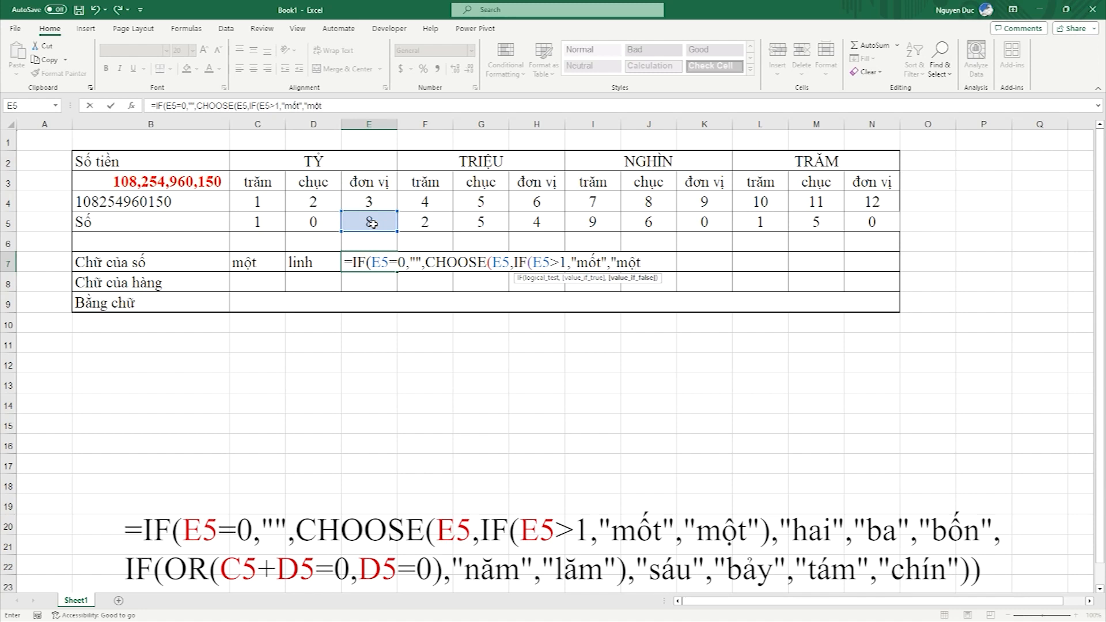
type("\",")
key("BackSpace")
type(")")
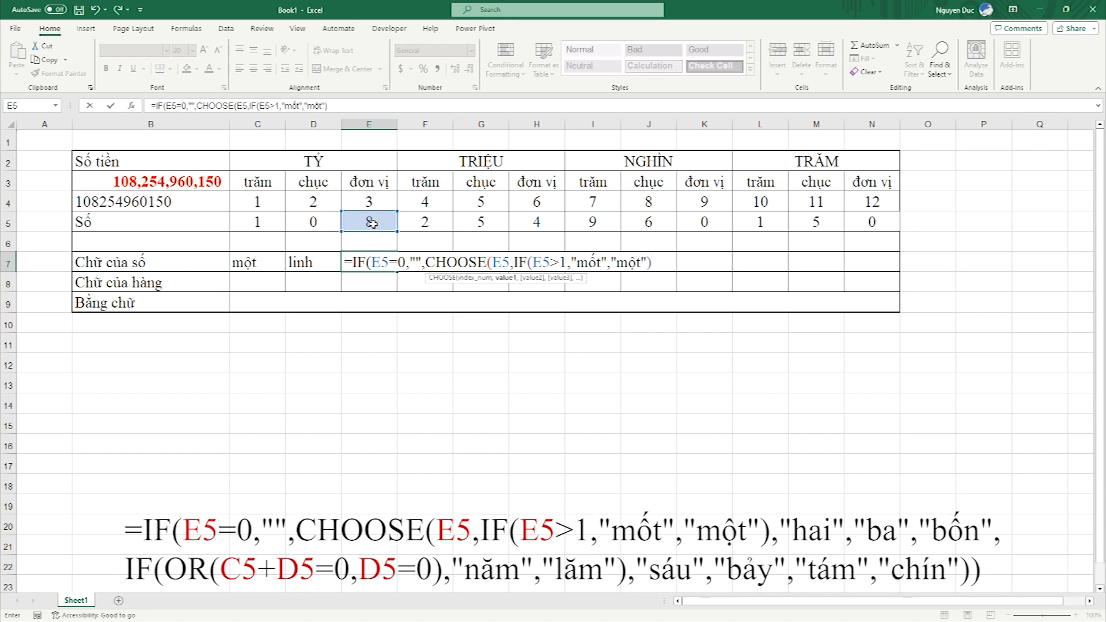
type(",\"hai")
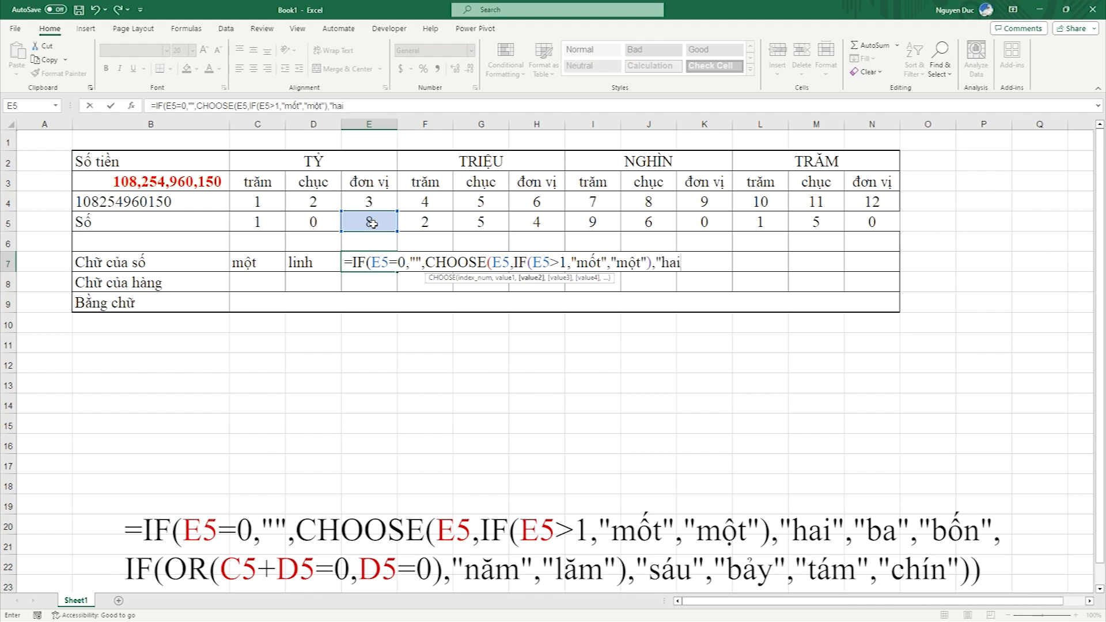
type("\",\"")
type("ba\",")
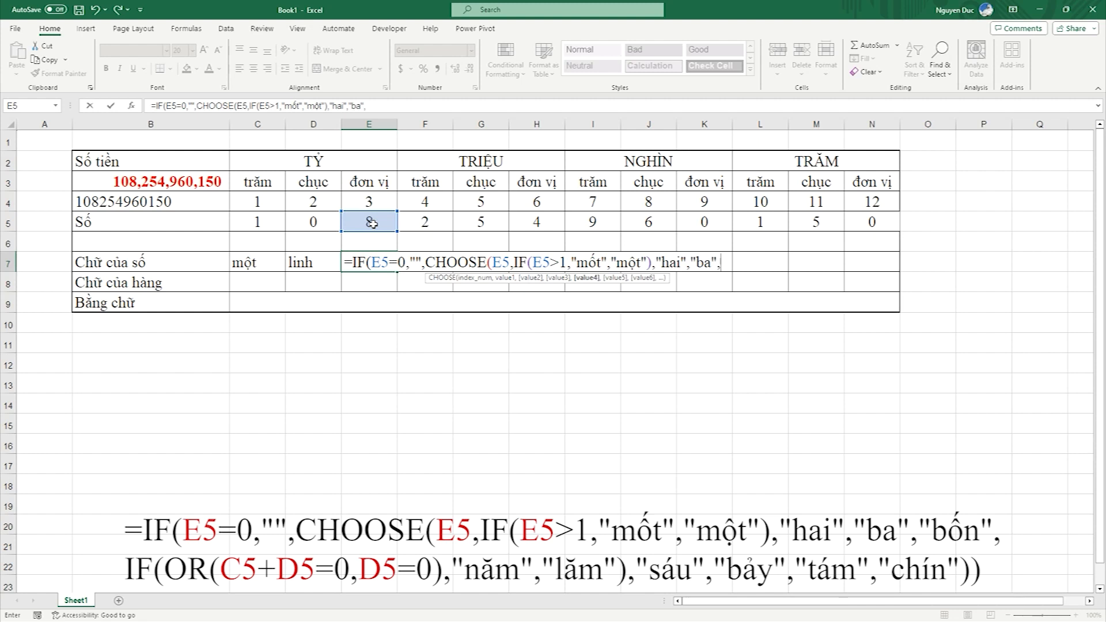
type("\"bốn\",\"năm\"")
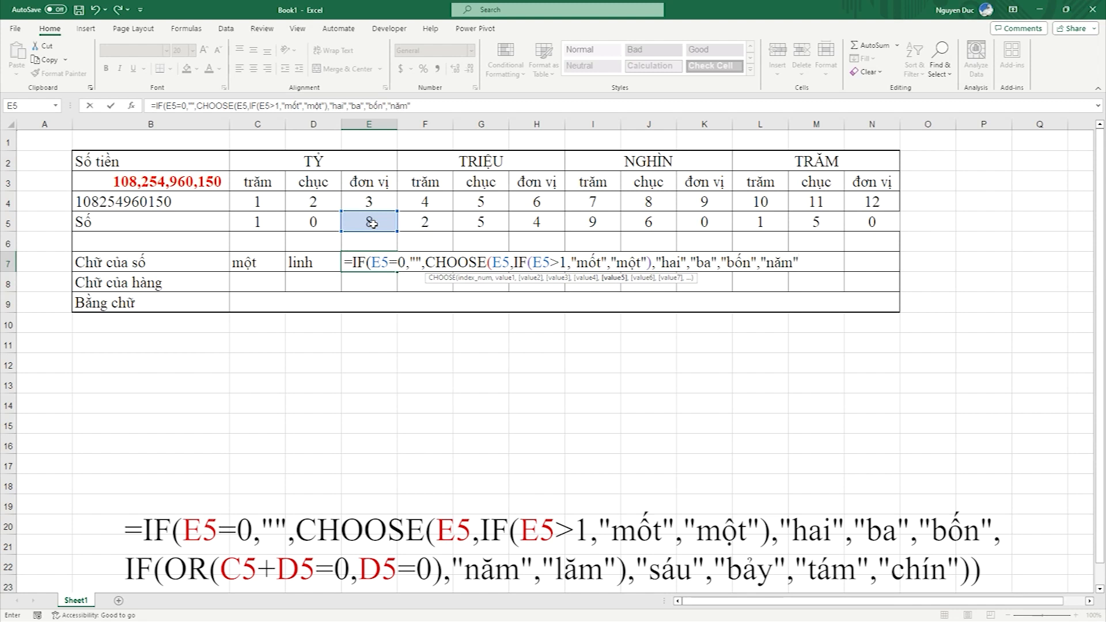
key("BackSpace")
key("BackSpace")
key("BackSpace")
key("BackSpace")
key("BackSpace")
Step: Replace năm with a nested IF(OR(C5+D5=0, test for the digit five
type("if")
key("Tab")
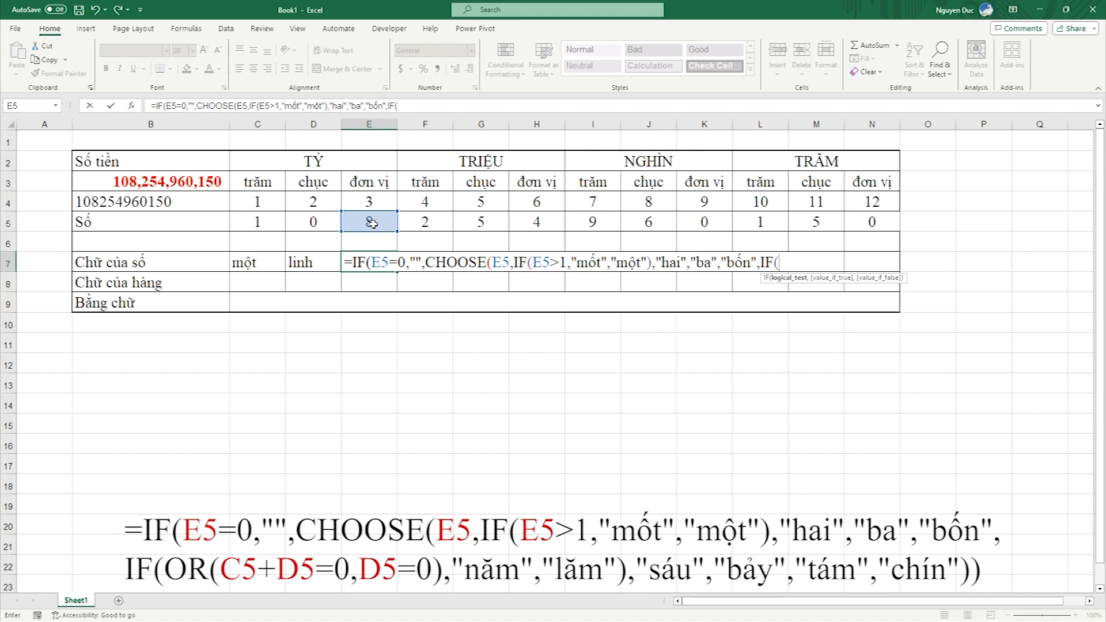
left_click(262, 226)
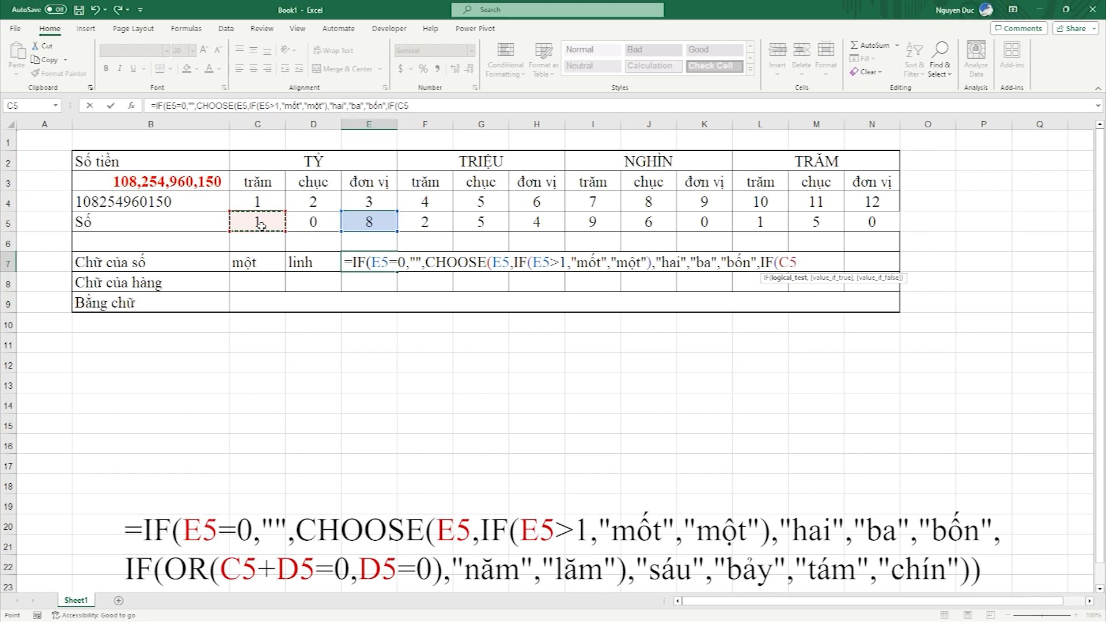
key("BackSpace")
key("BackSpace")
type("or(")
left_click(262, 226)
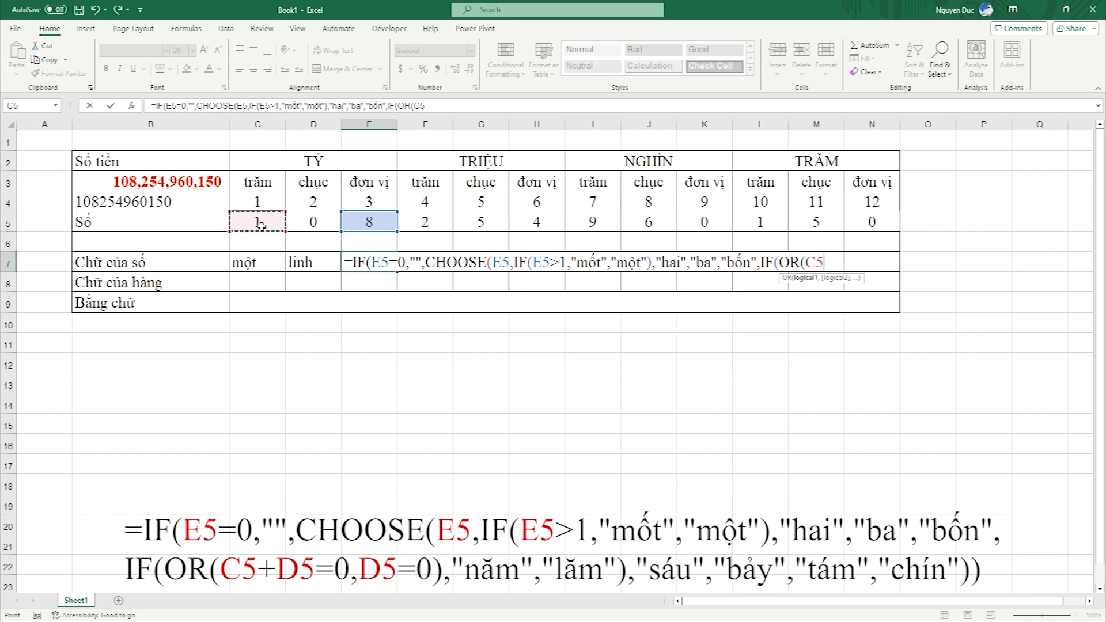
type("+")
left_click(314, 225)
type("=0,")
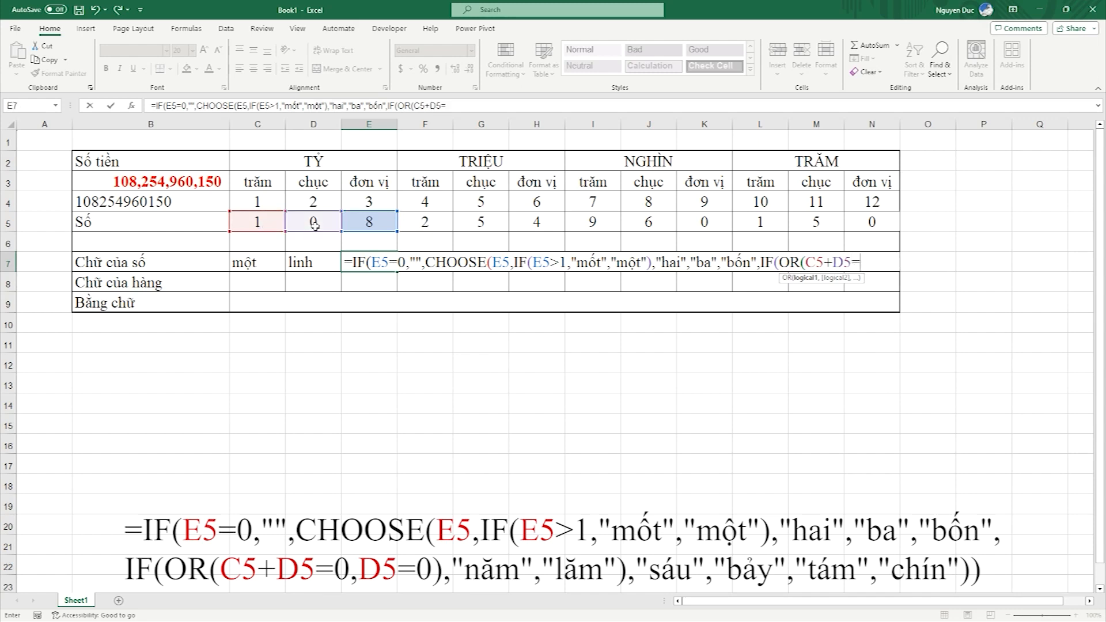
Step: Finish with D5=0 giving năm or lăm, then sáu, bảy, tám, chín, and commit E7
left_click(314, 225)
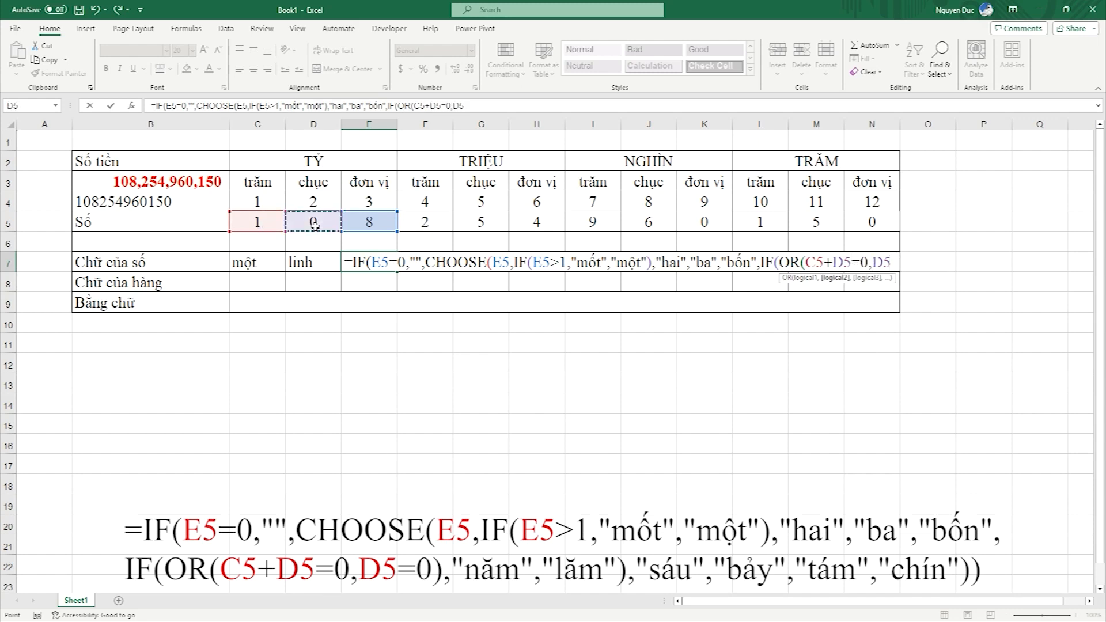
type("=0),\"nă")
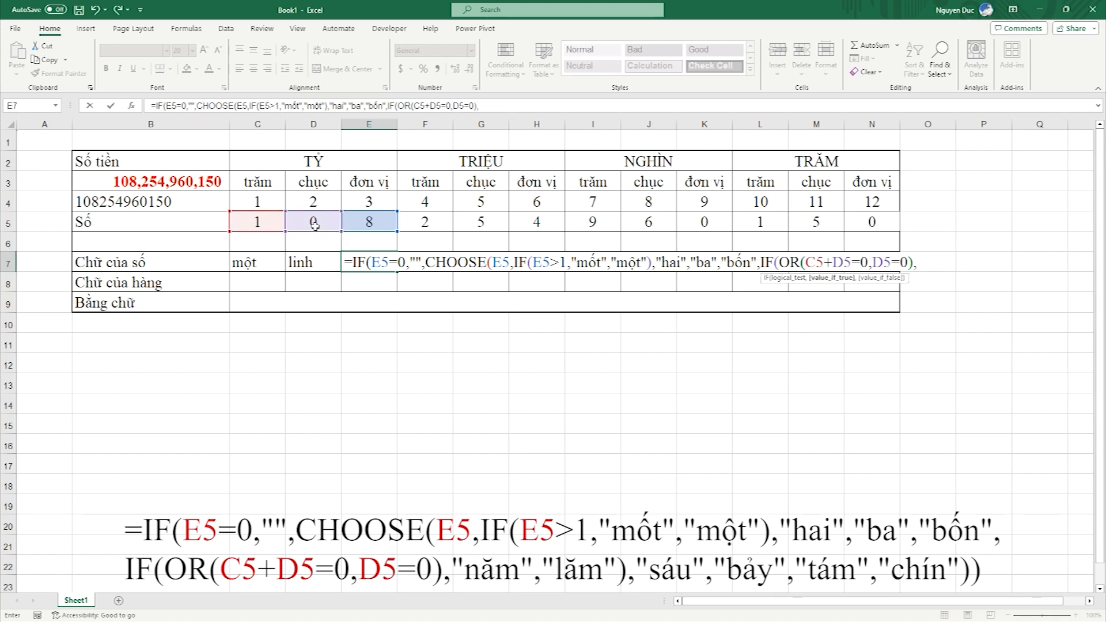
type("\",\"lăm\"")
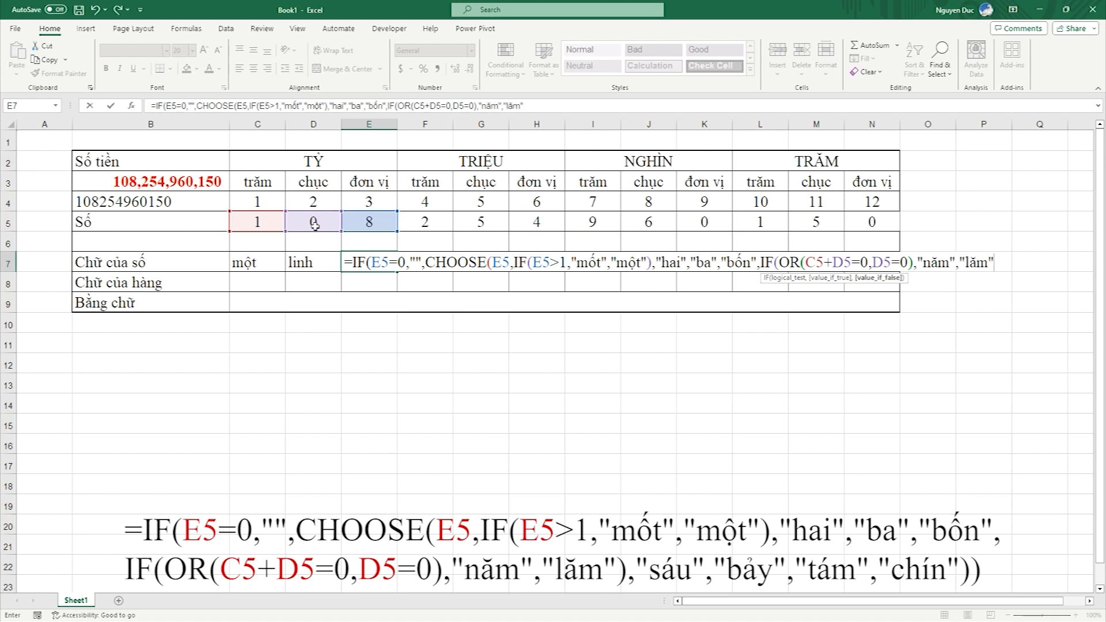
type("),\"sáu\",\"bảy\",\"tám")
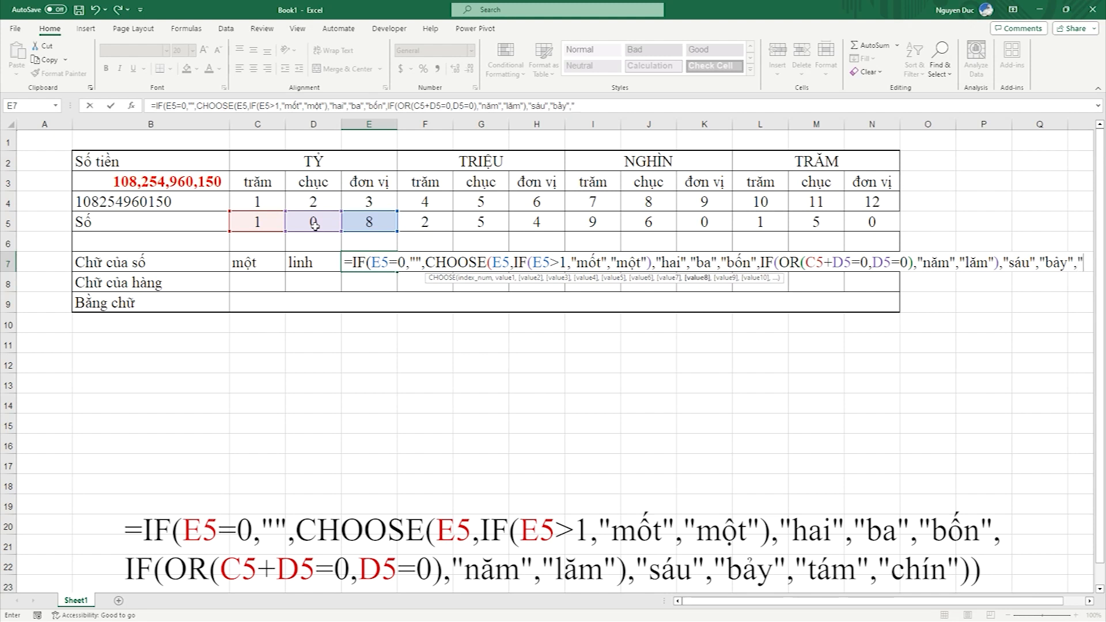
type("\"")
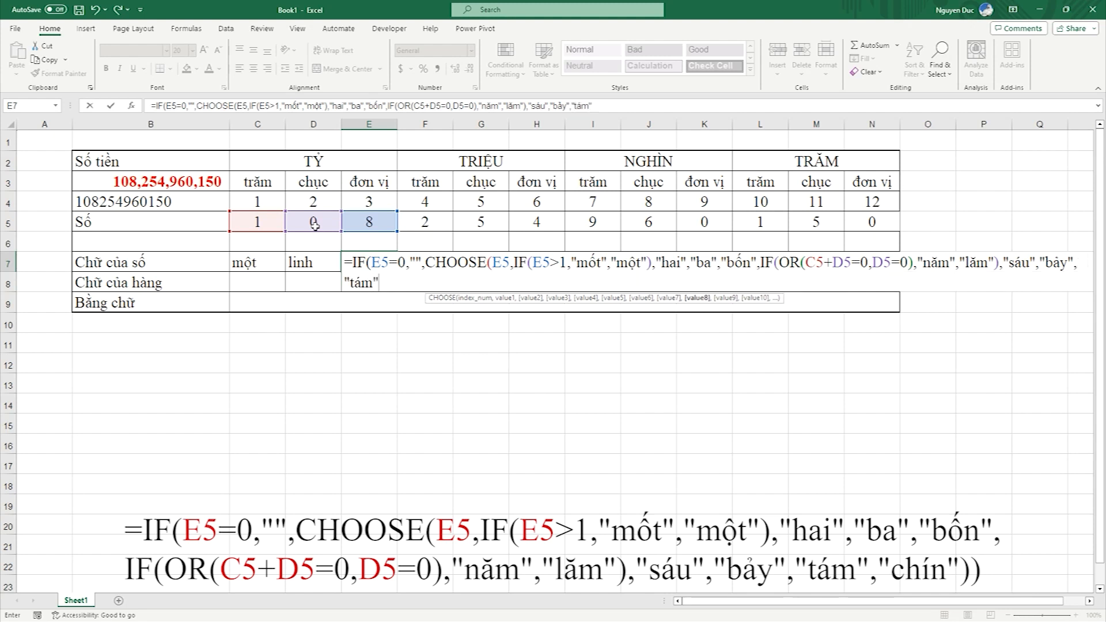
type(",\"chin")
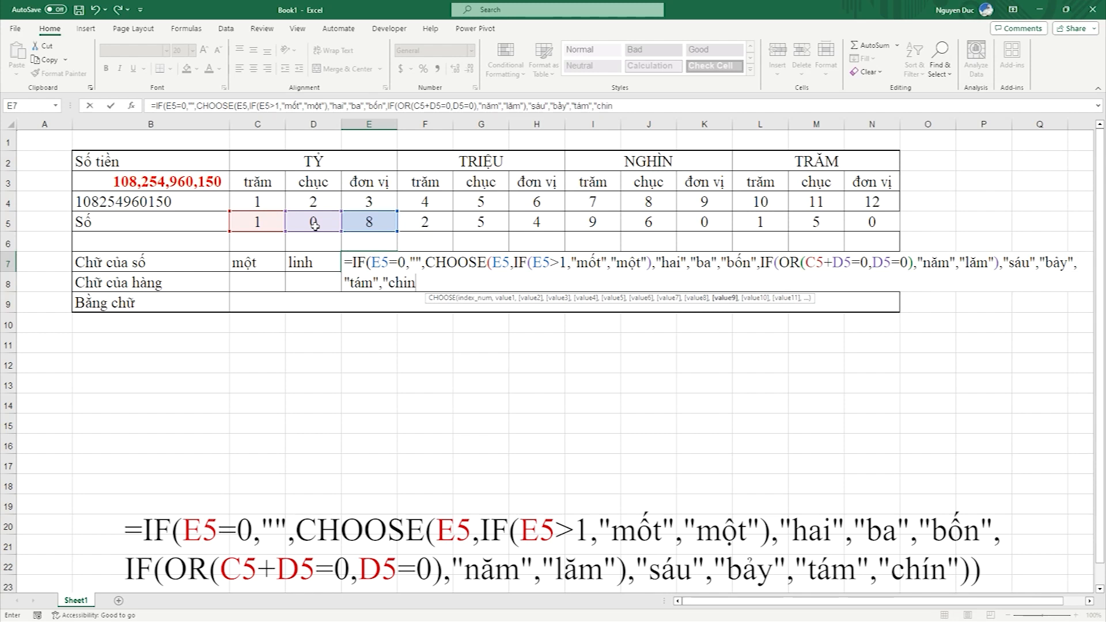
type("s\"))")
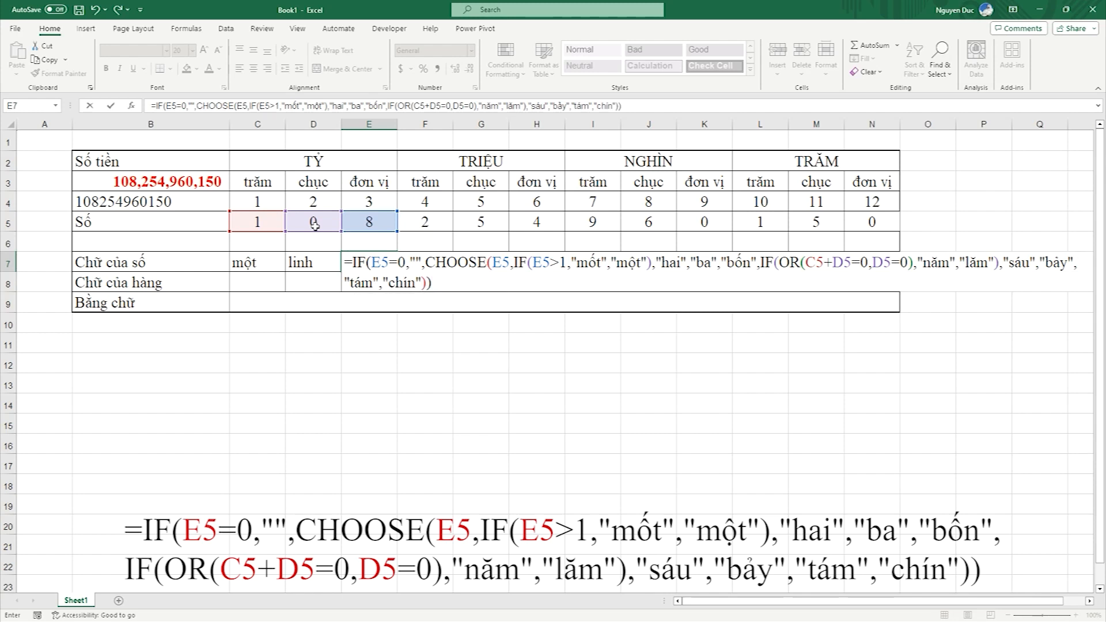
key("Return")
Step: Copy C7:E7's word formulas into F7, I7 and L7, then centre C7:N7
left_click_drag(258, 263, 348, 264)
key("ctrl+c")
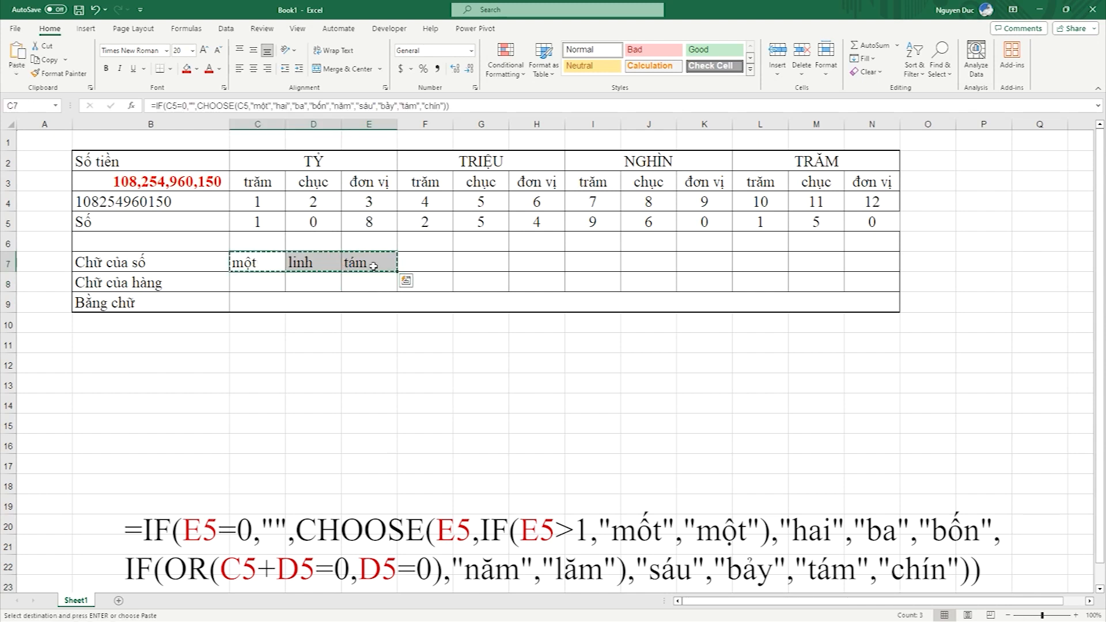
left_click(425, 263)
key("ctrl+v")
left_click(594, 262)
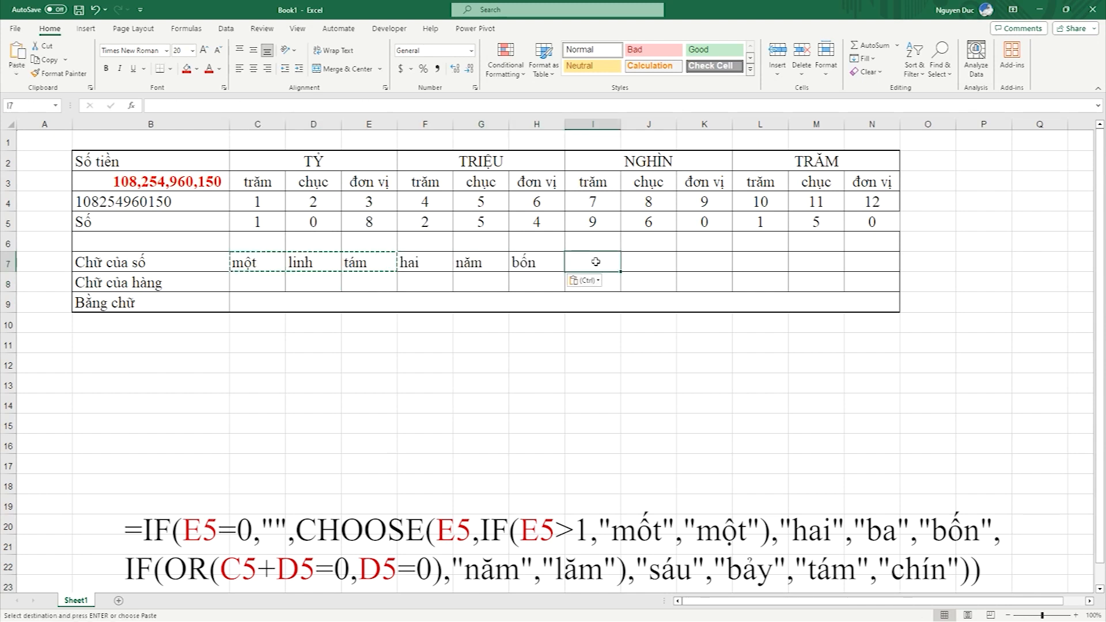
key("ctrl+v")
left_click(751, 263)
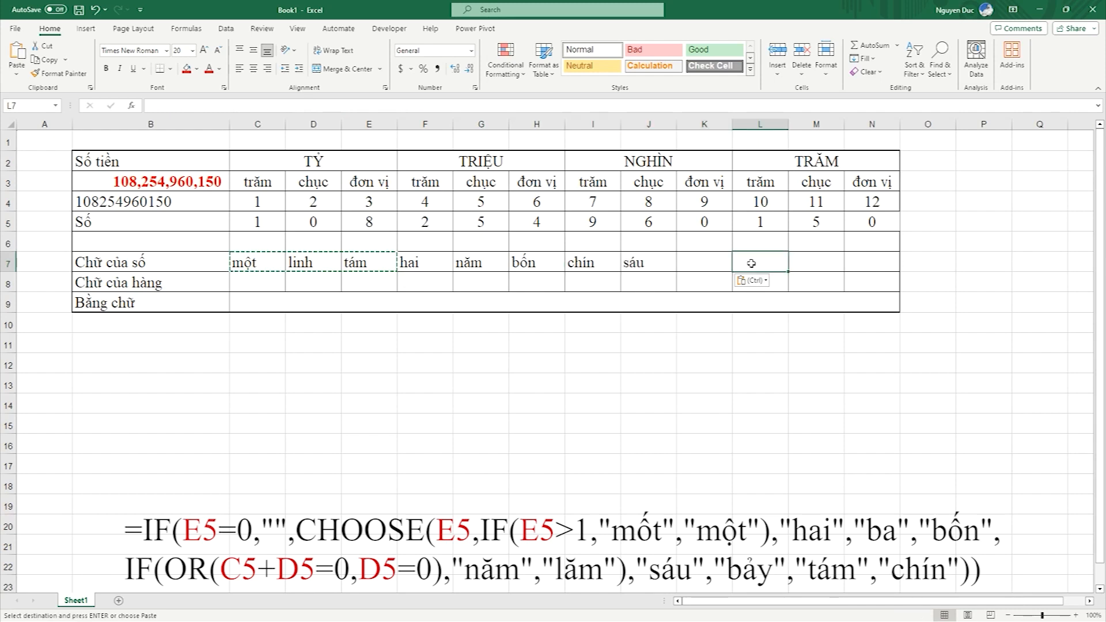
key("ctrl+v")
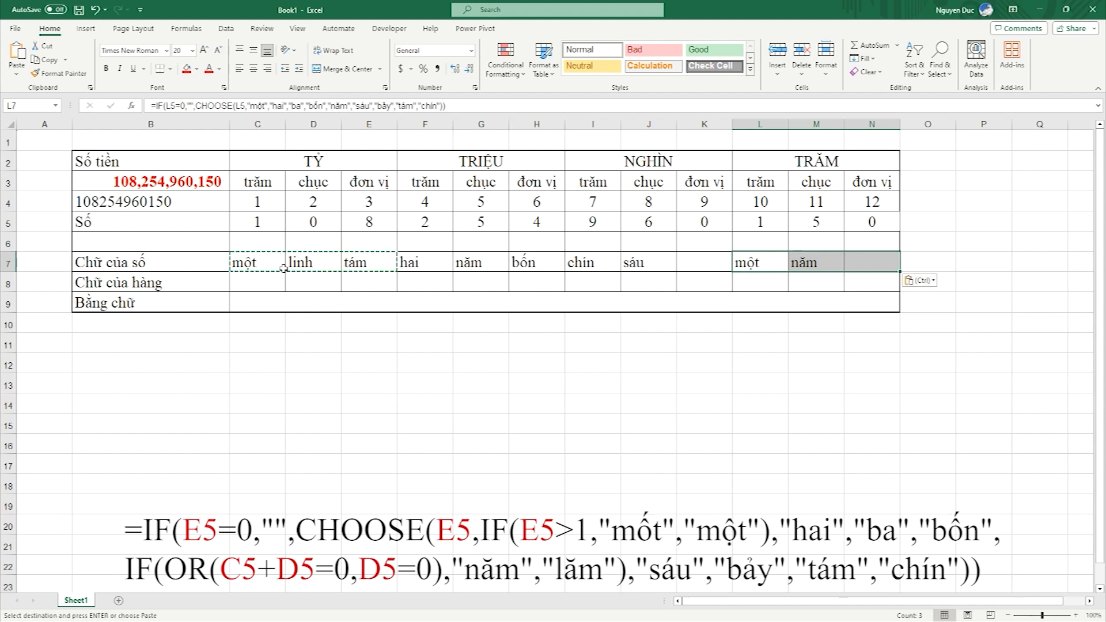
left_click_drag(279, 264, 872, 262)
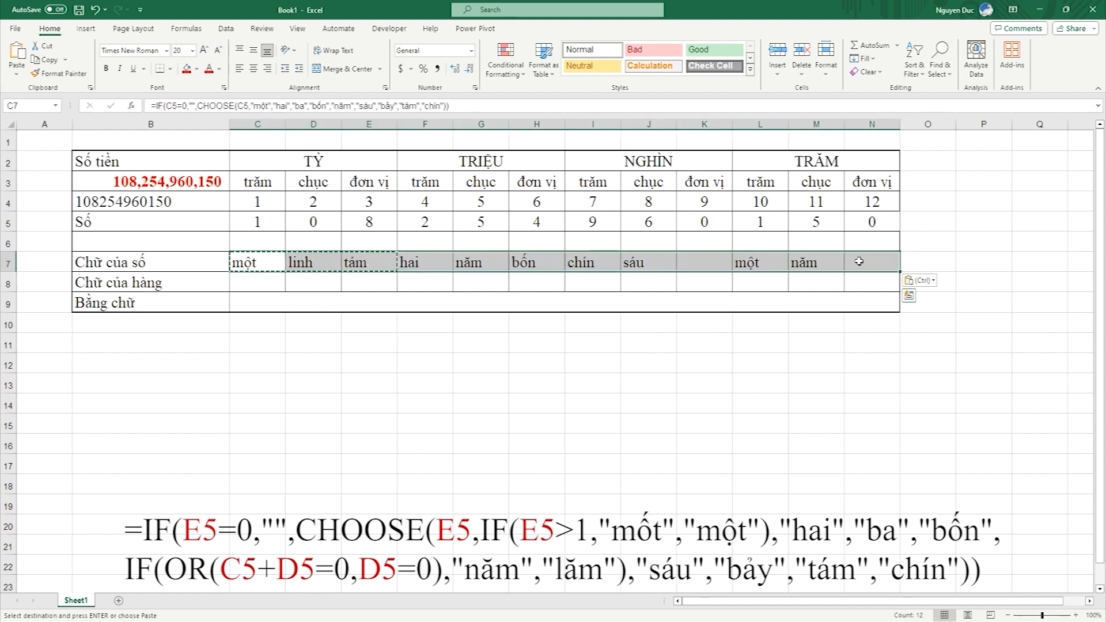
left_click(254, 69)
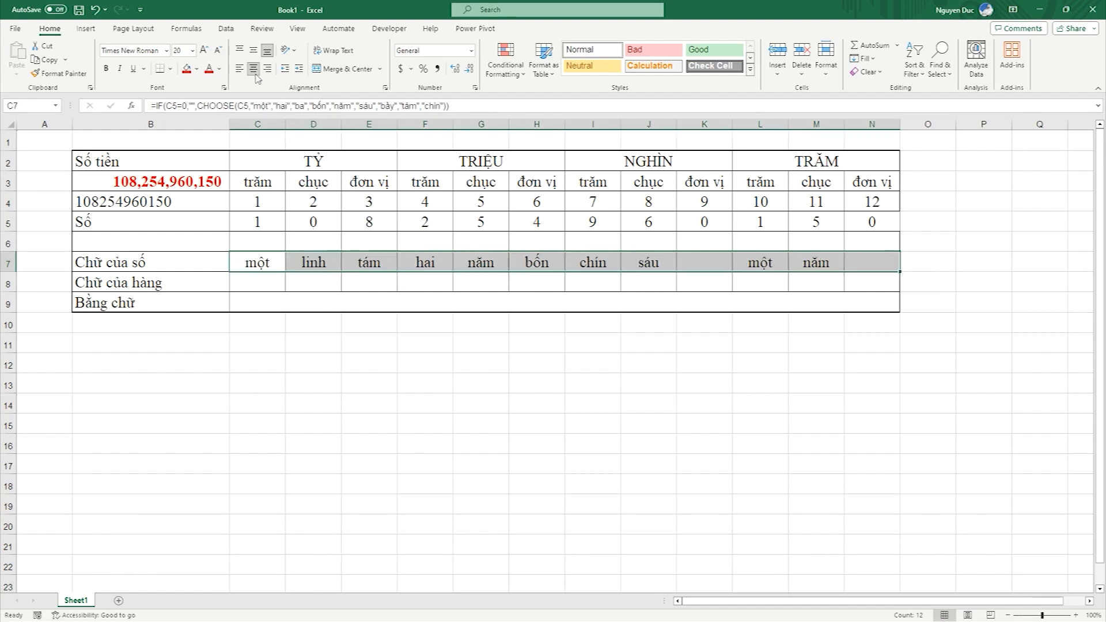
Step: Enter =IF(C5=0,"","trăm") in C8 so it shows trăm
left_click(266, 285)
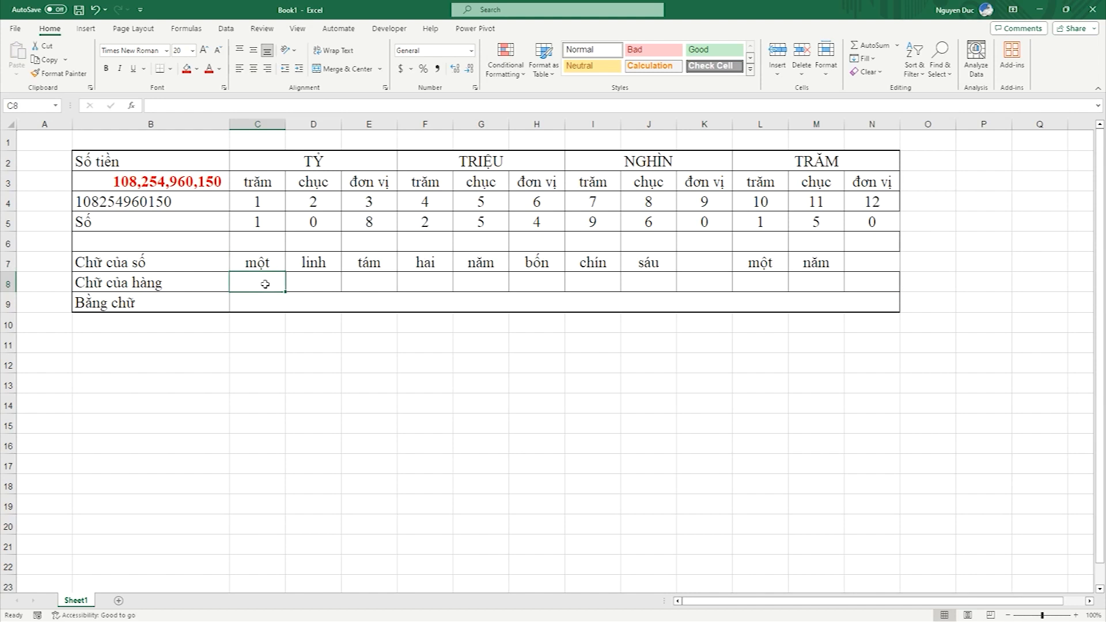
type("=IF(")
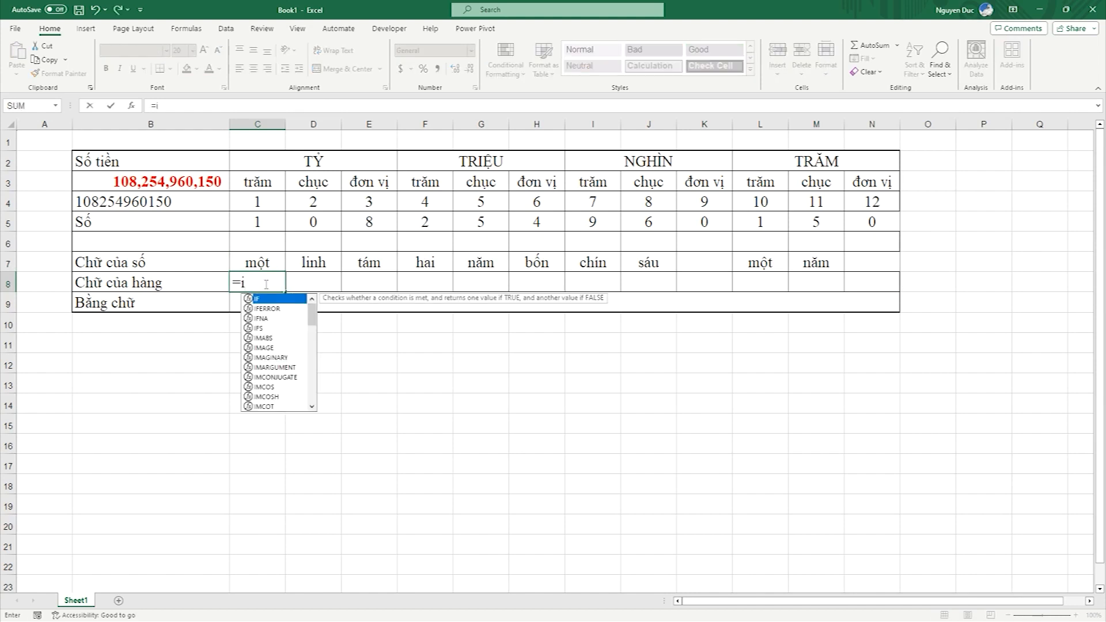
left_click(263, 223)
type("=0, ")
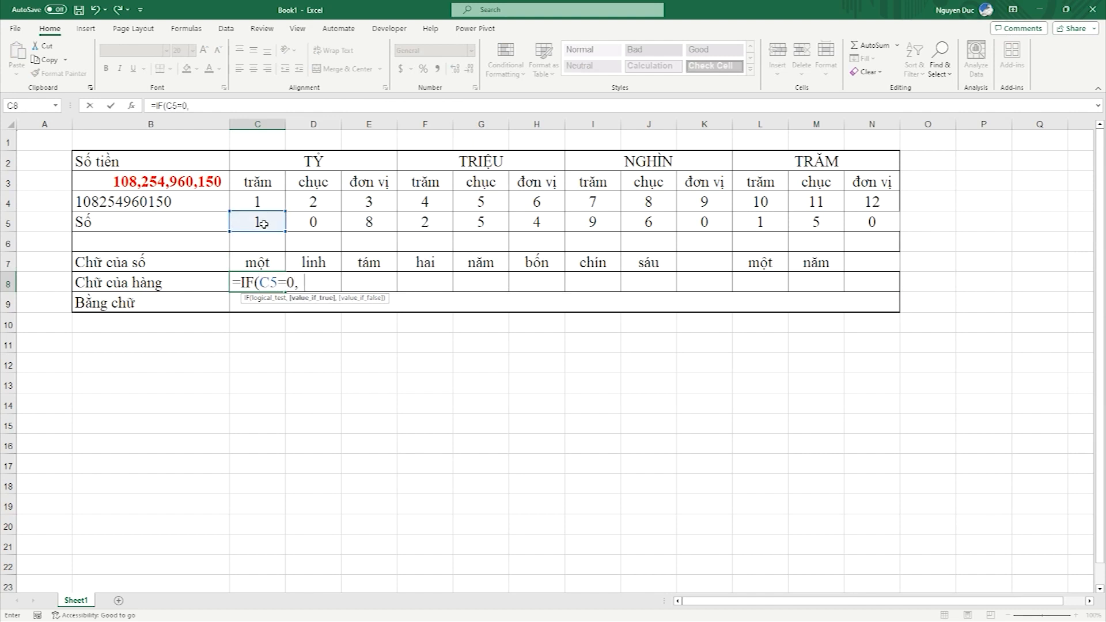
type("\"\",\"tr")
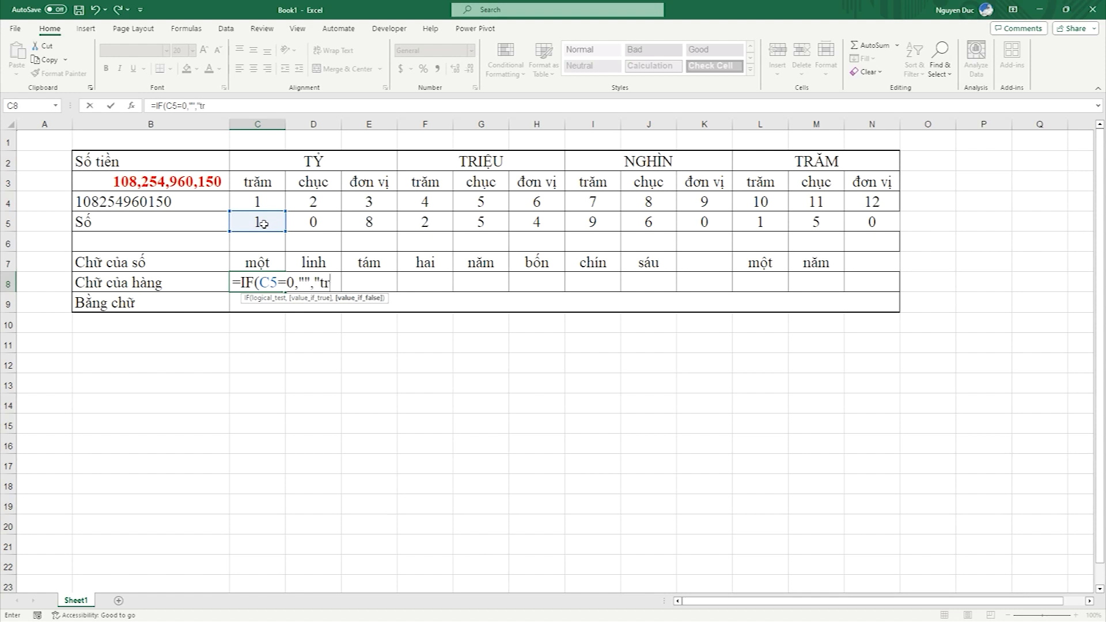
type("ăm\")")
key("Return")
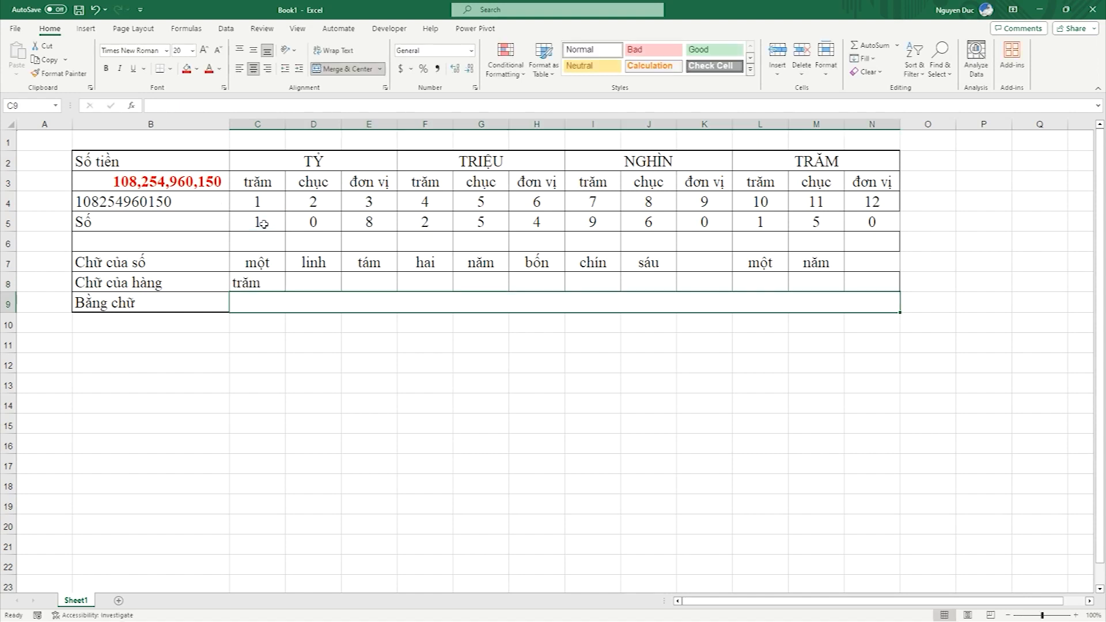
Step: Enter the same C5-based trăm formula into D8
left_click(307, 281)
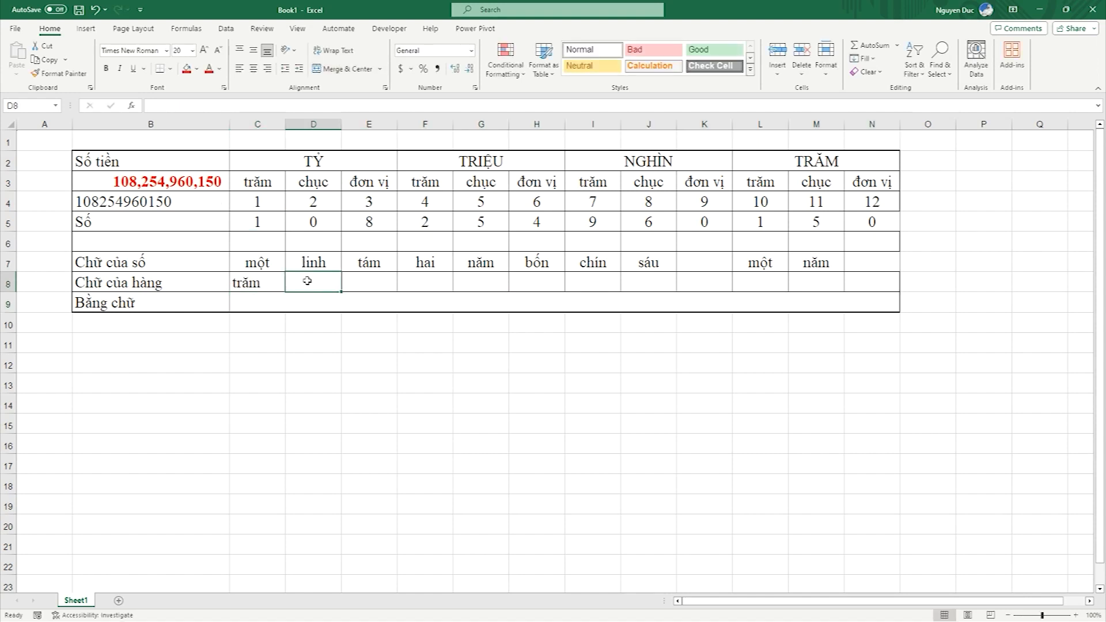
type("=")
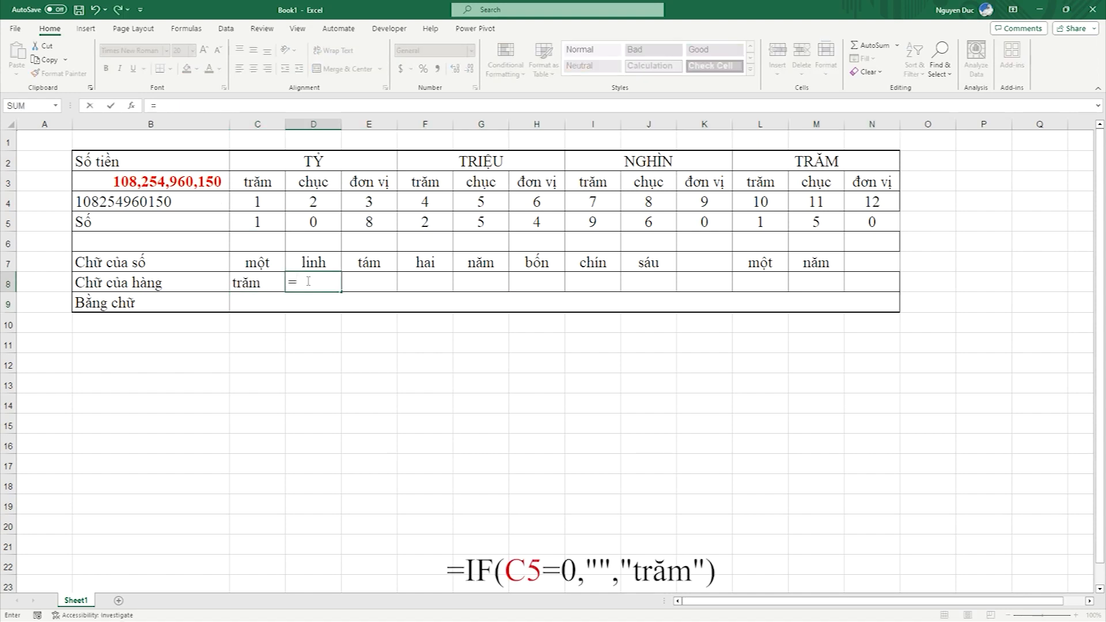
type("if")
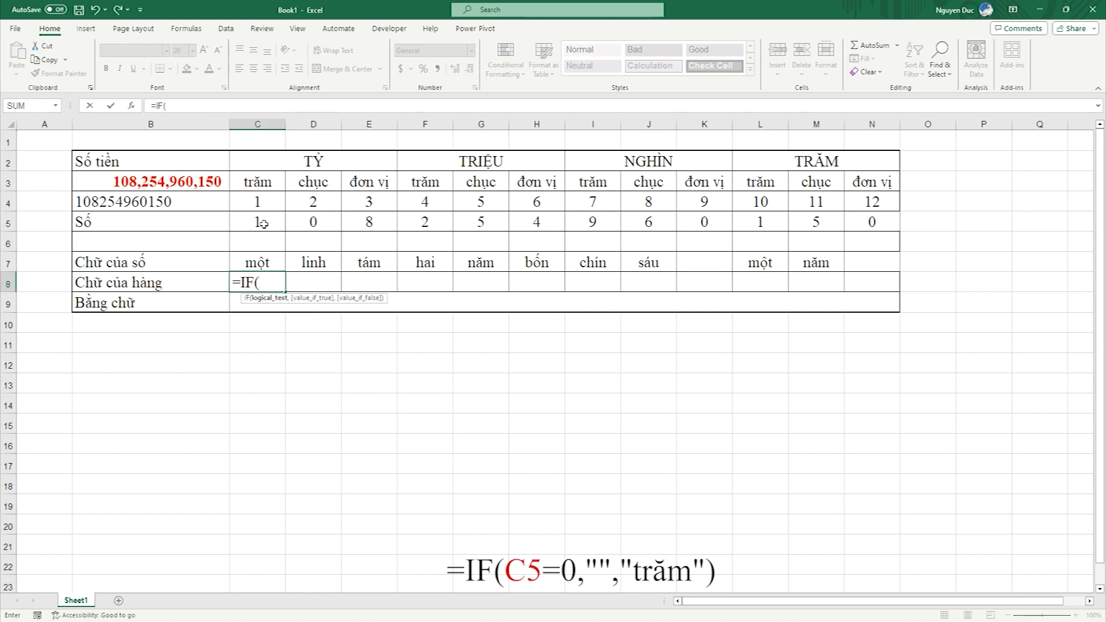
left_click(263, 225)
type("=0,\"")
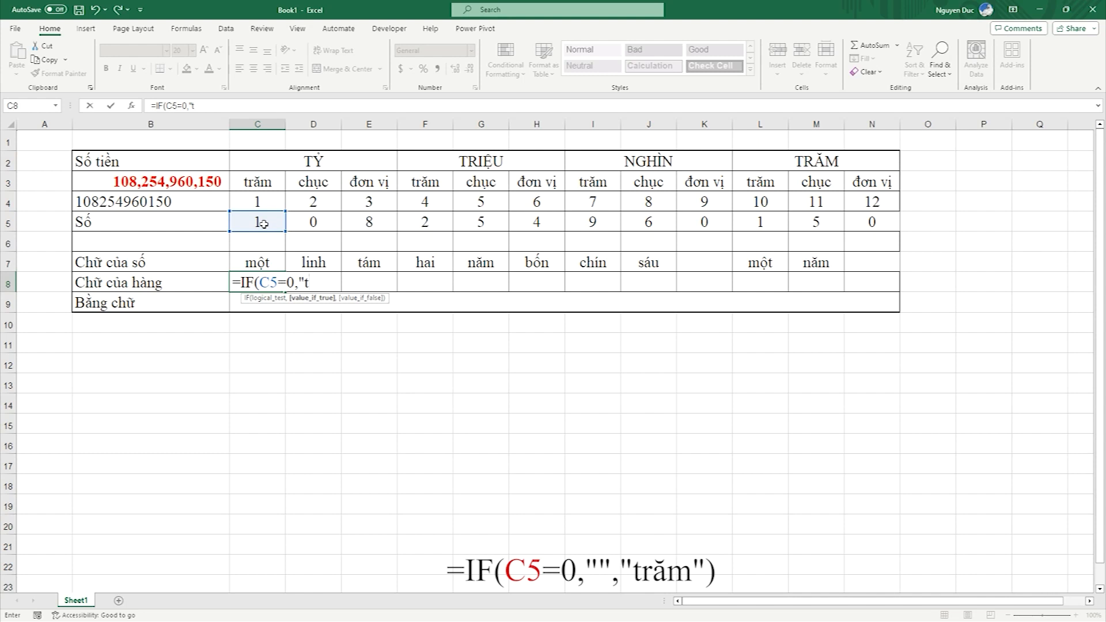
type("\",\"trăm")
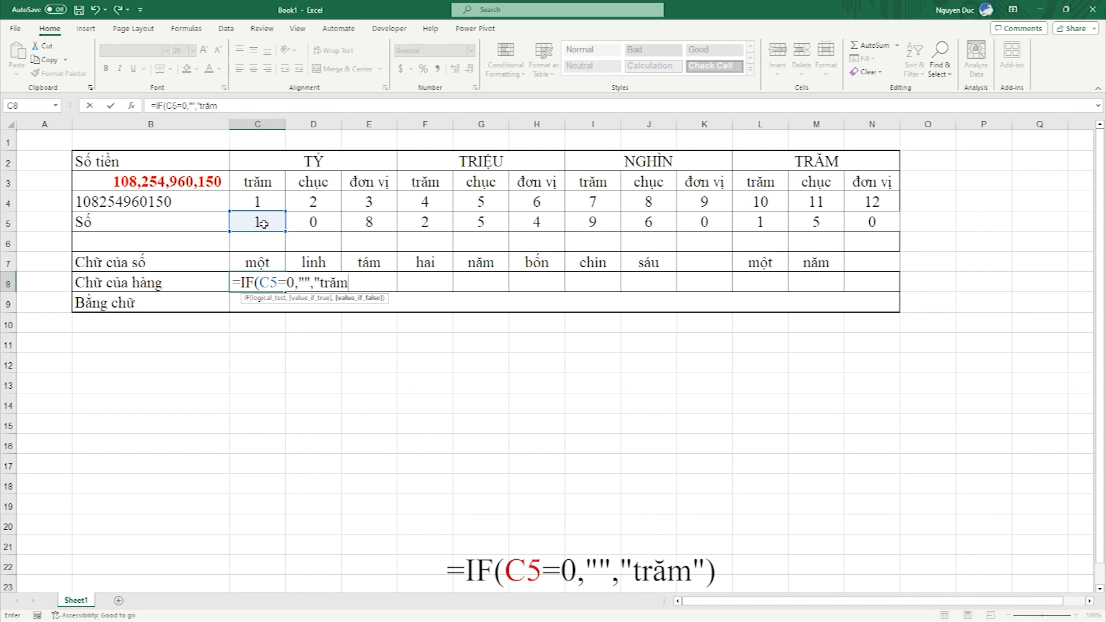
type("\")")
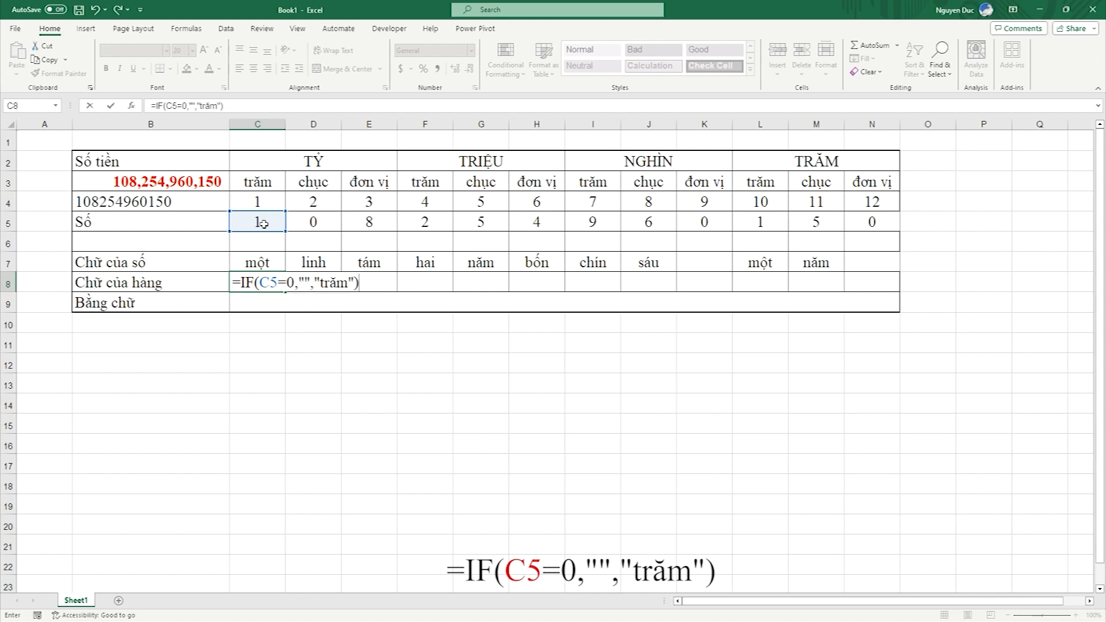
key("Return")
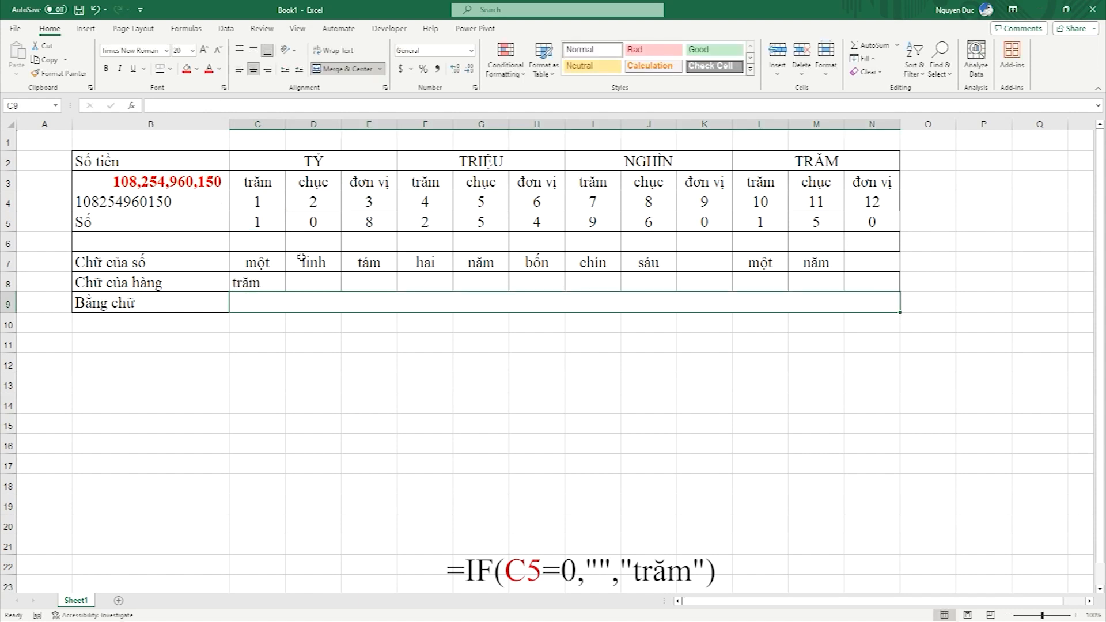
Step: Enter =IF(OR(D5=0,D5=1),"","mươi") in D8, leaving it blank for this zero tens digit
left_click(307, 281)
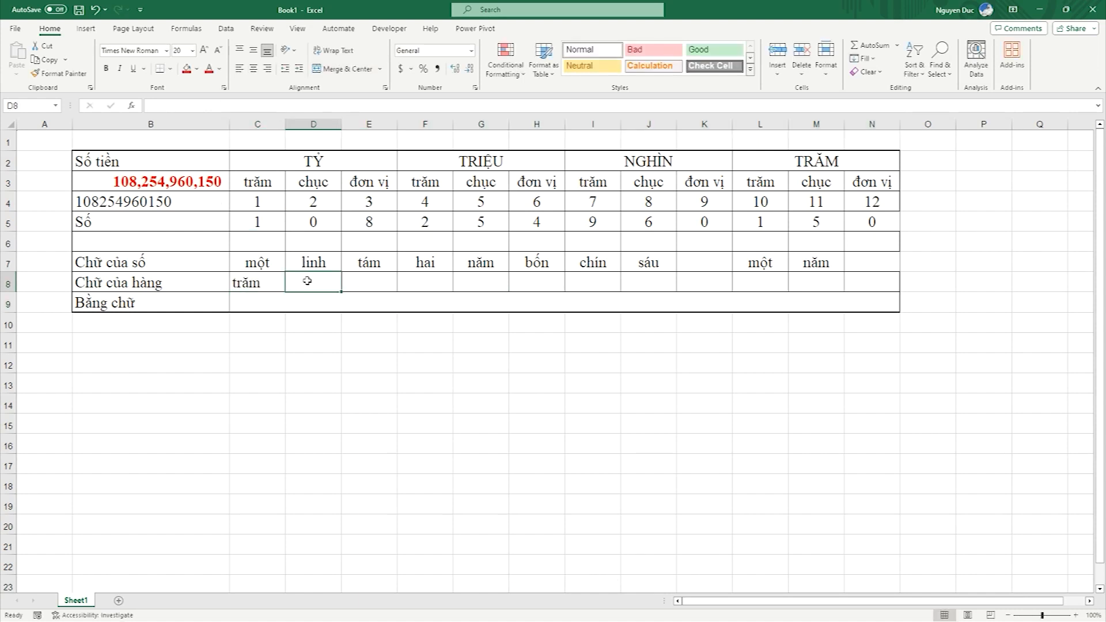
type("=IF(")
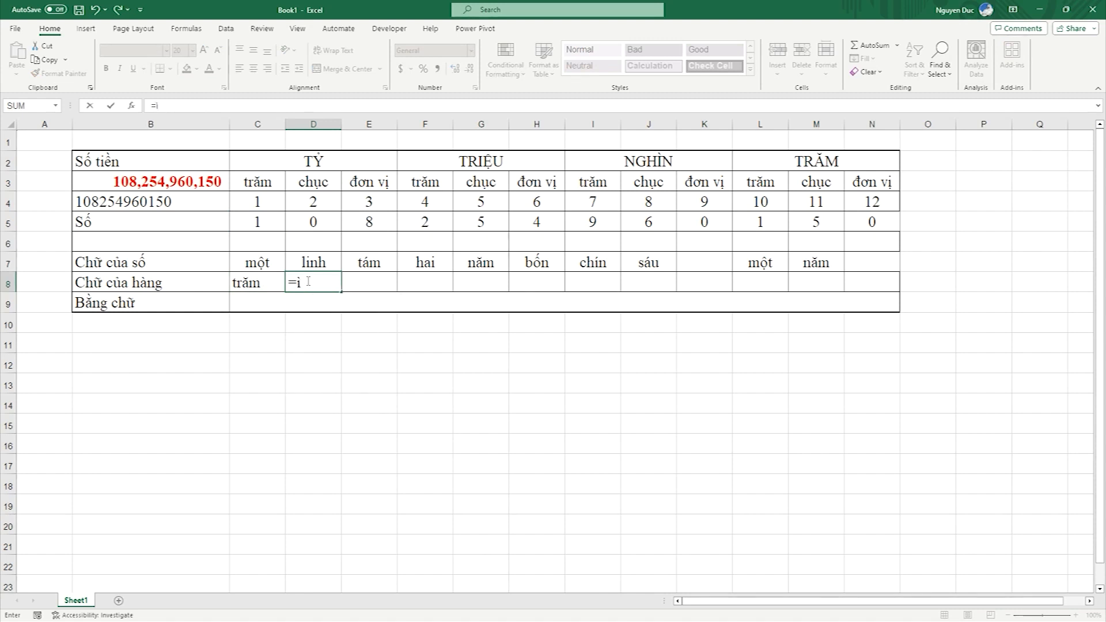
type("OR(")
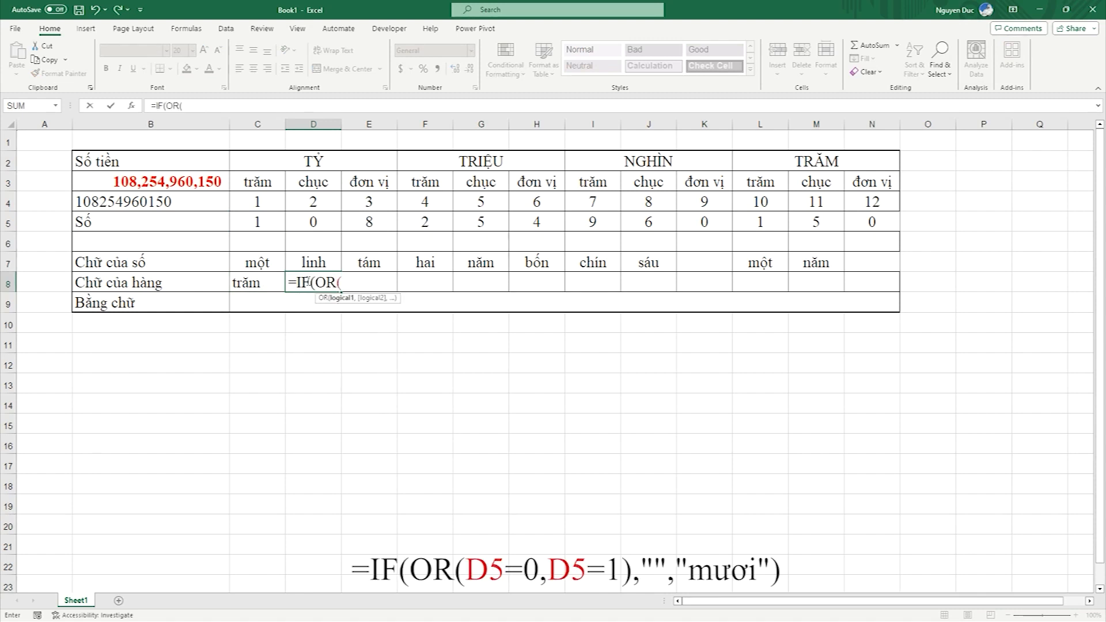
left_click(311, 222)
type("=0,")
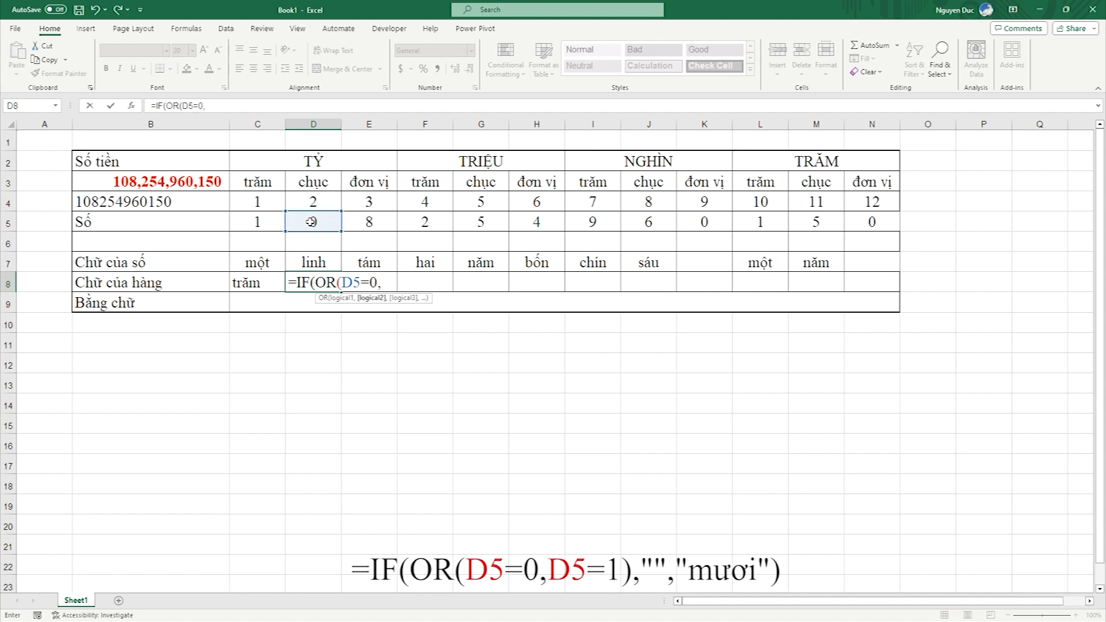
left_click(311, 222)
type("=1")
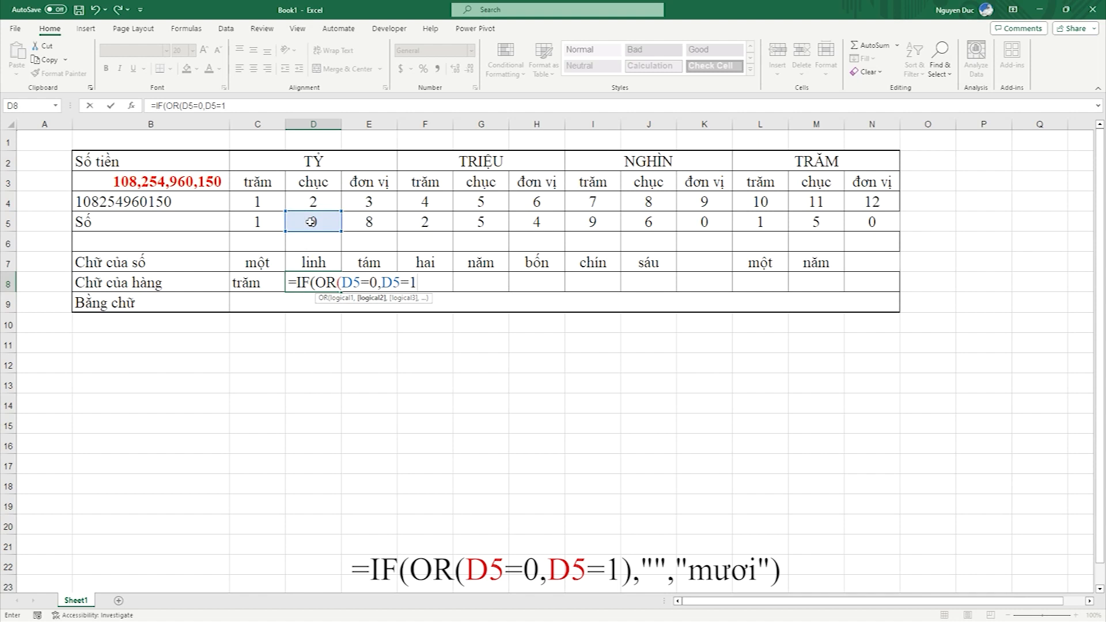
type("),")
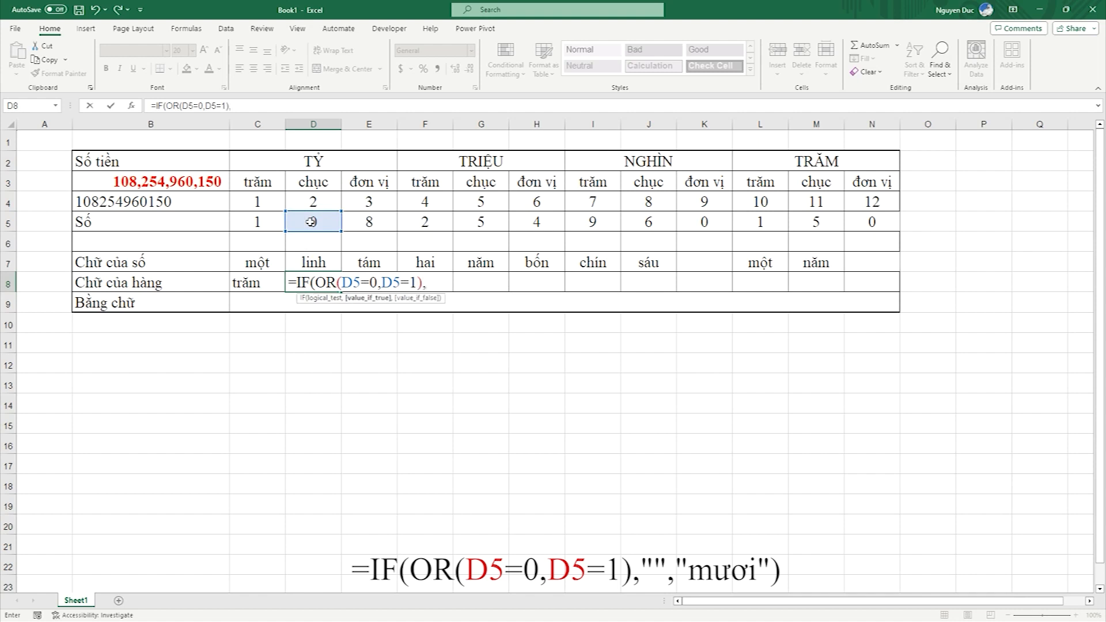
type("\"\",\"mươi\"")
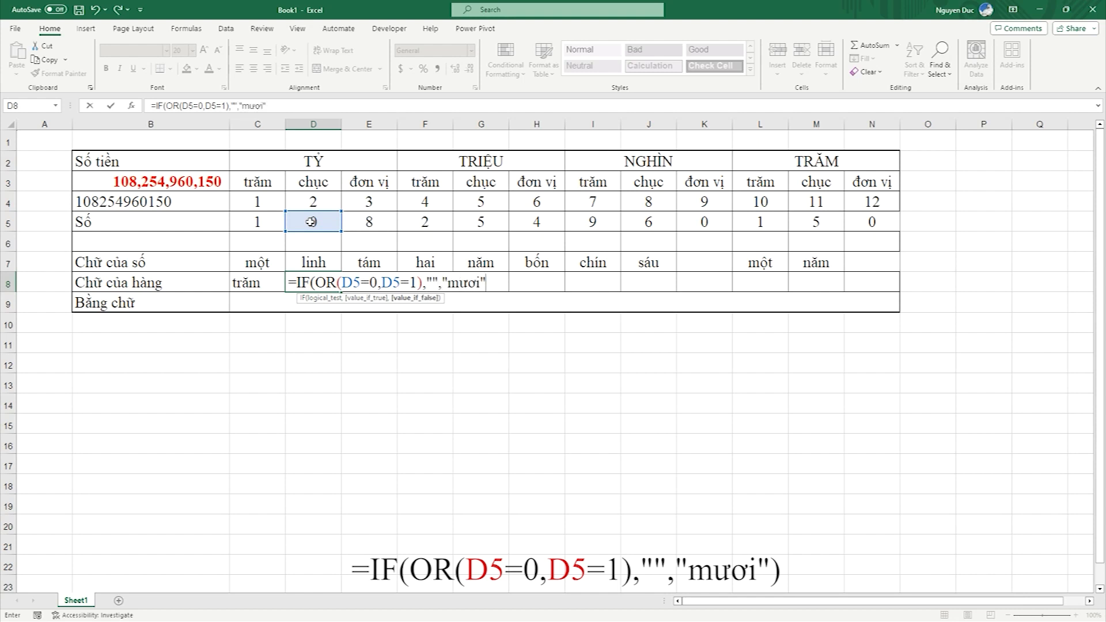
type(")")
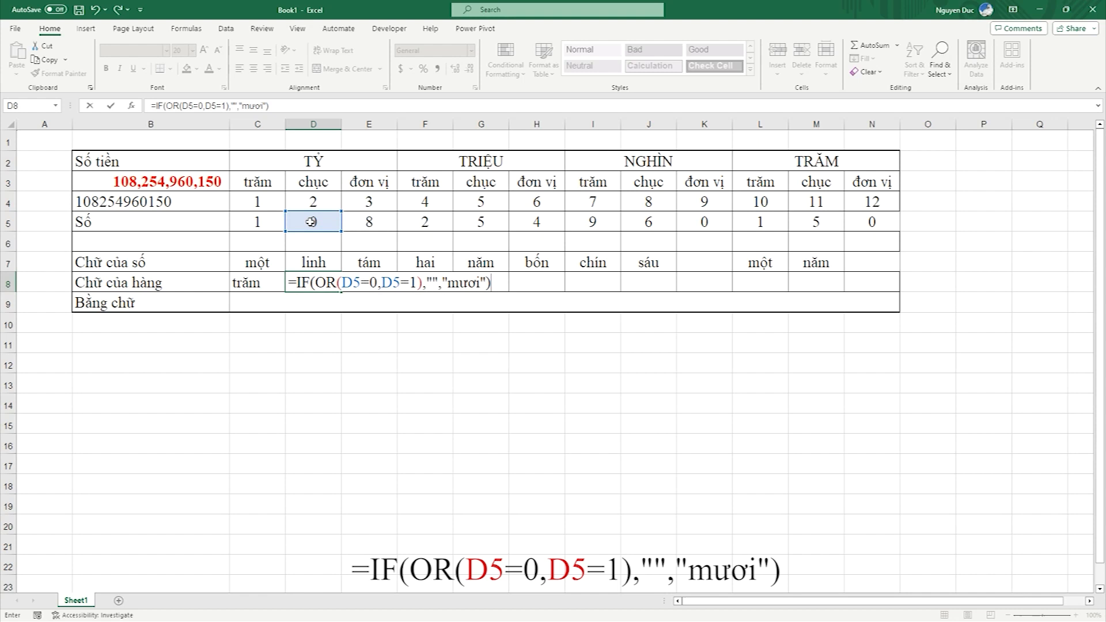
key("Return")
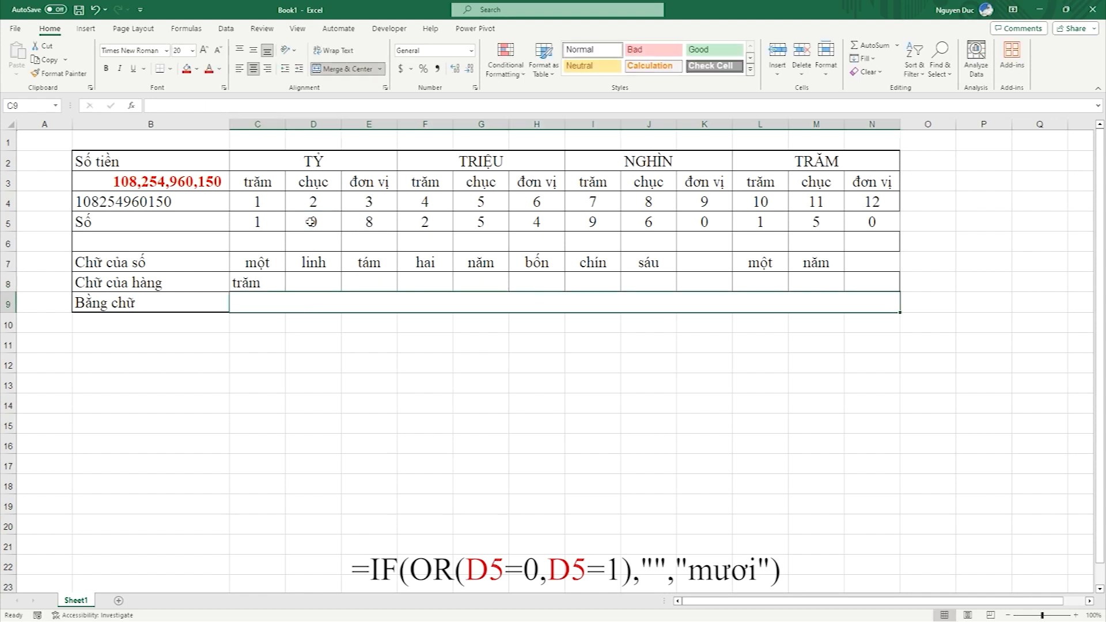
Step: Enter =IF(SUM(C5:E5)=0,"","tỷ") in E8 as the billions group label
left_click(368, 282)
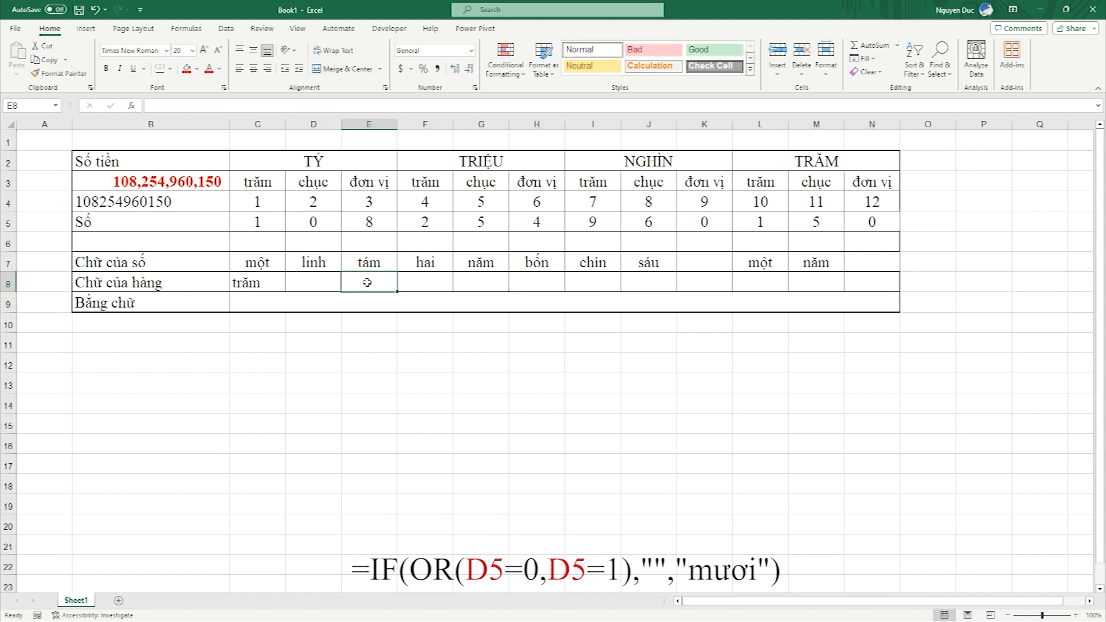
type("=")
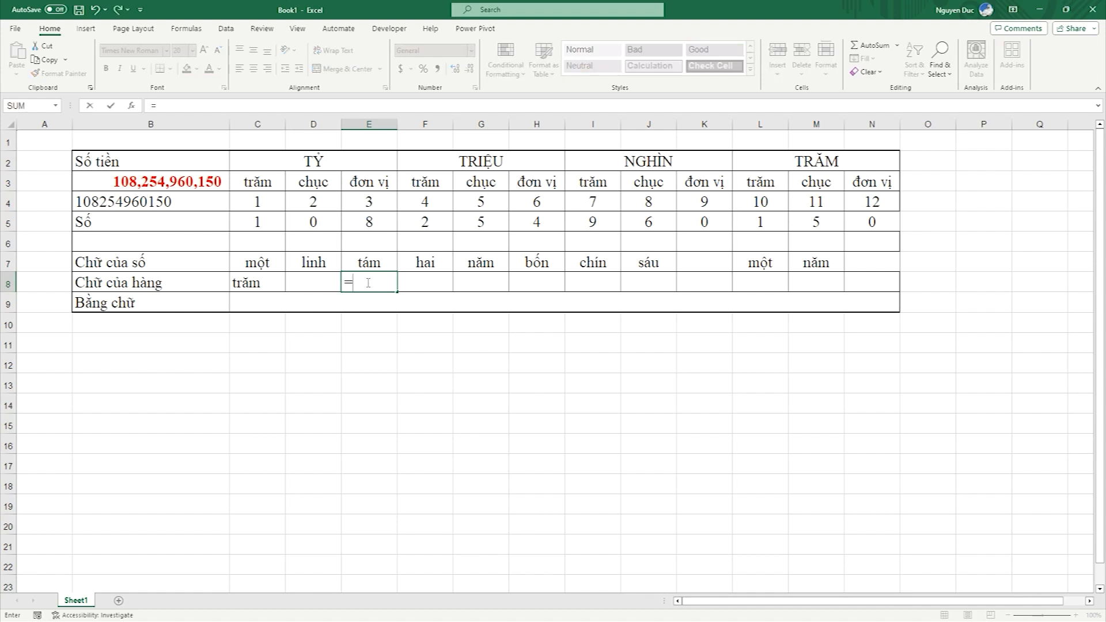
type("if")
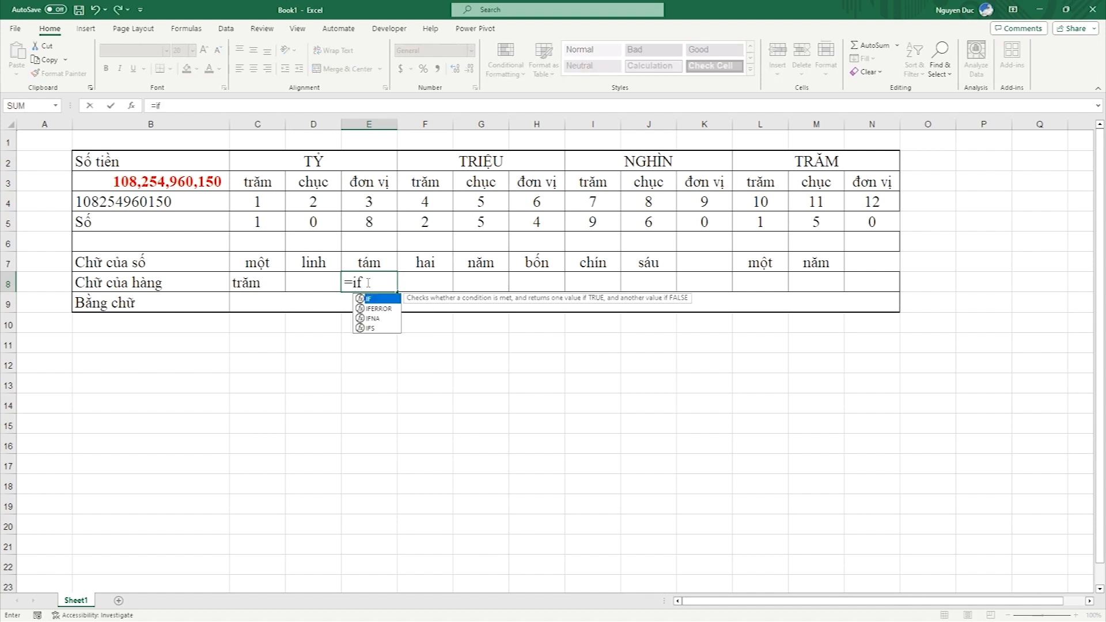
key("Tab")
type("sum")
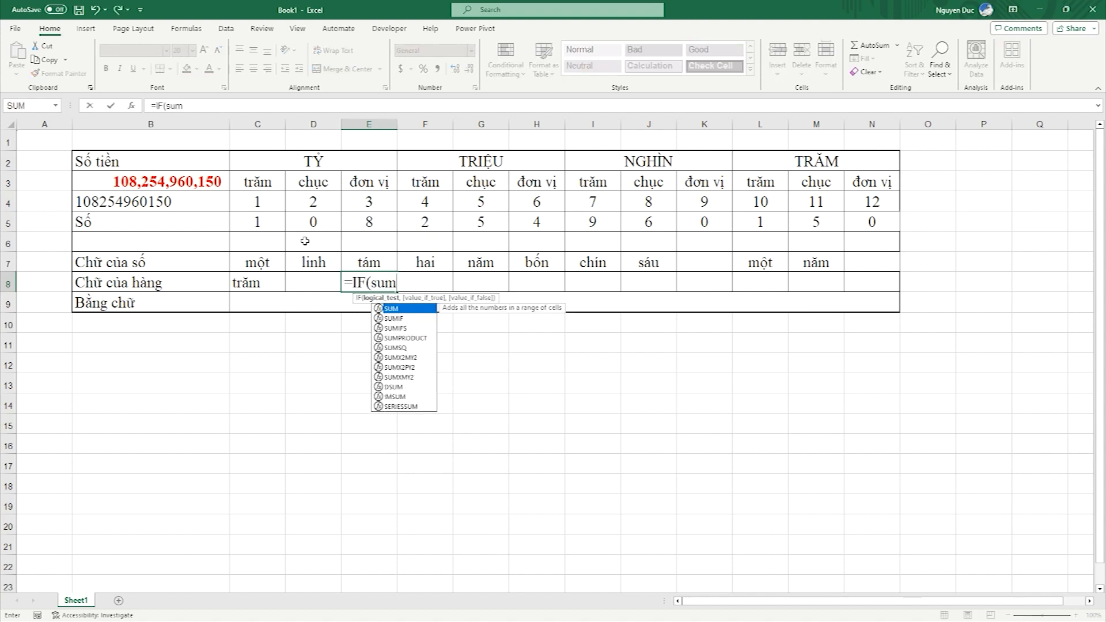
key("Tab")
left_click_drag(262, 222, 368, 223)
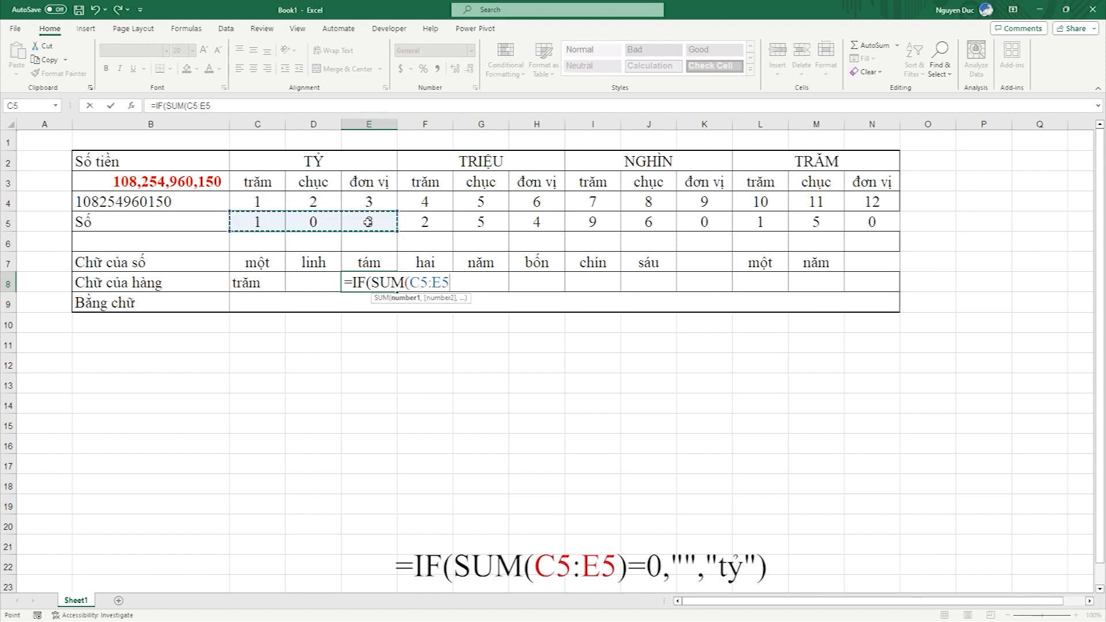
type(")=0")
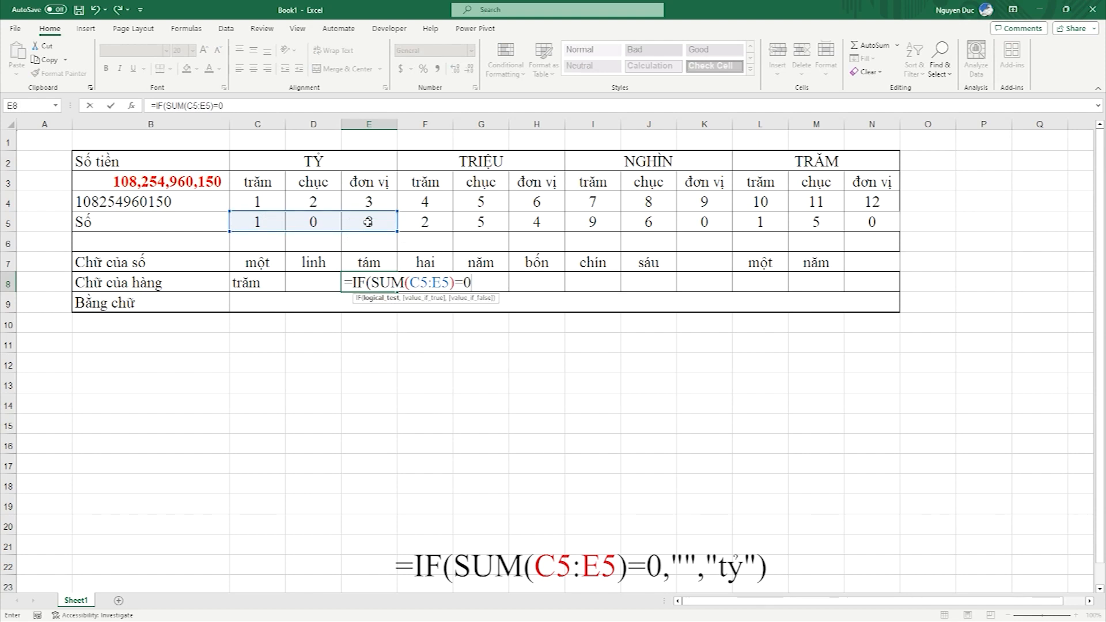
type(",\"\",\"tỷ\")")
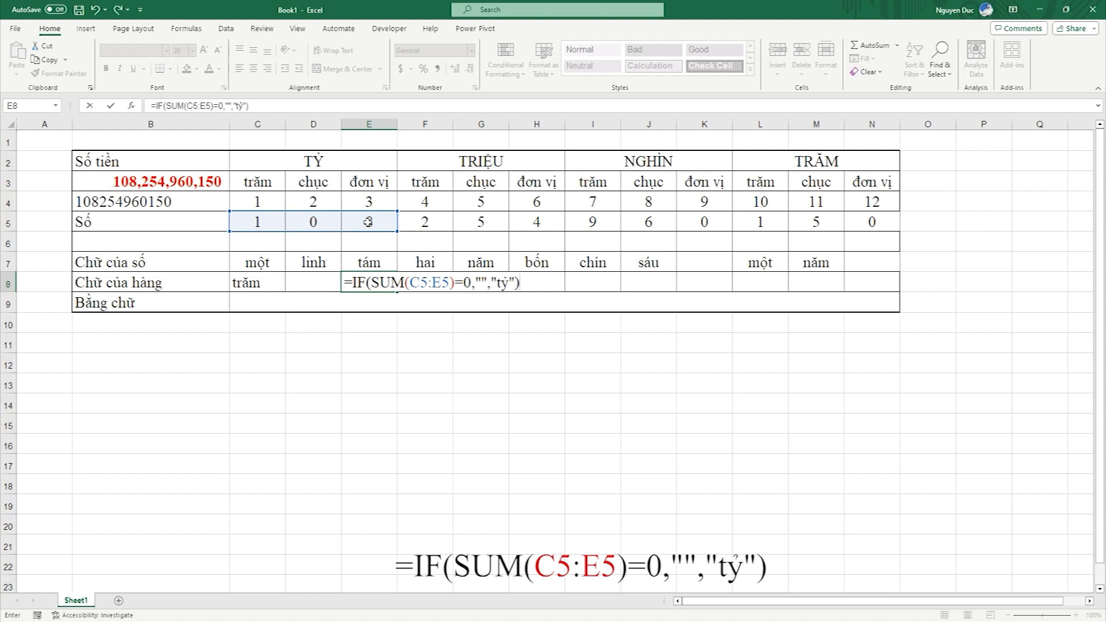
key("Return")
Step: Copy C8:E8's place-word formulas and paste them into F8
left_click_drag(278, 283, 350, 283)
key("ctrl+c")
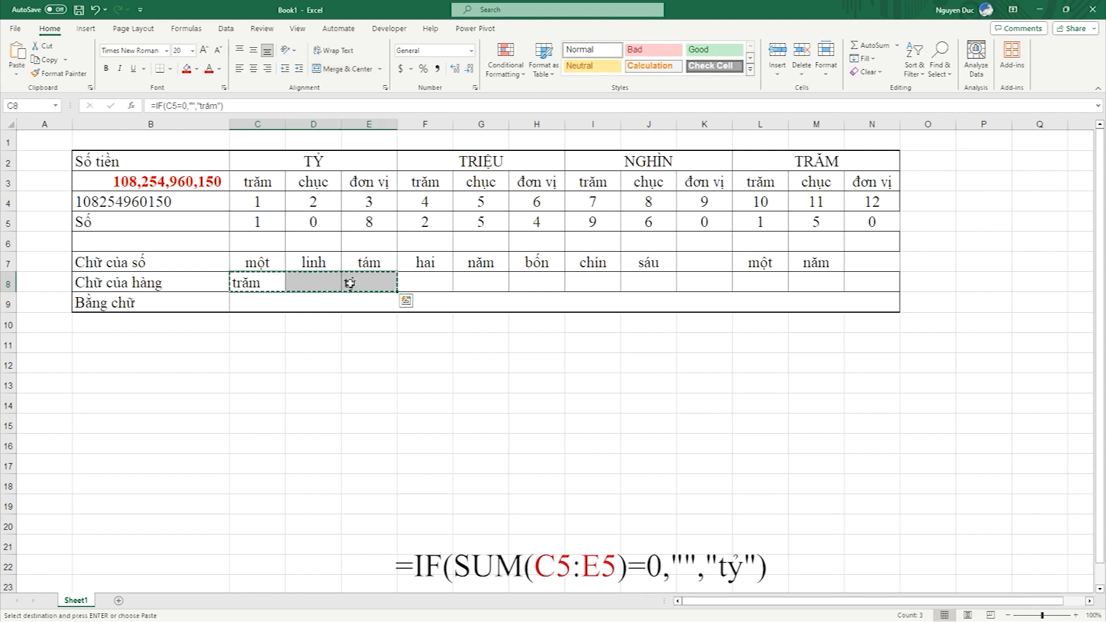
left_click(413, 284)
key("ctrl+v")
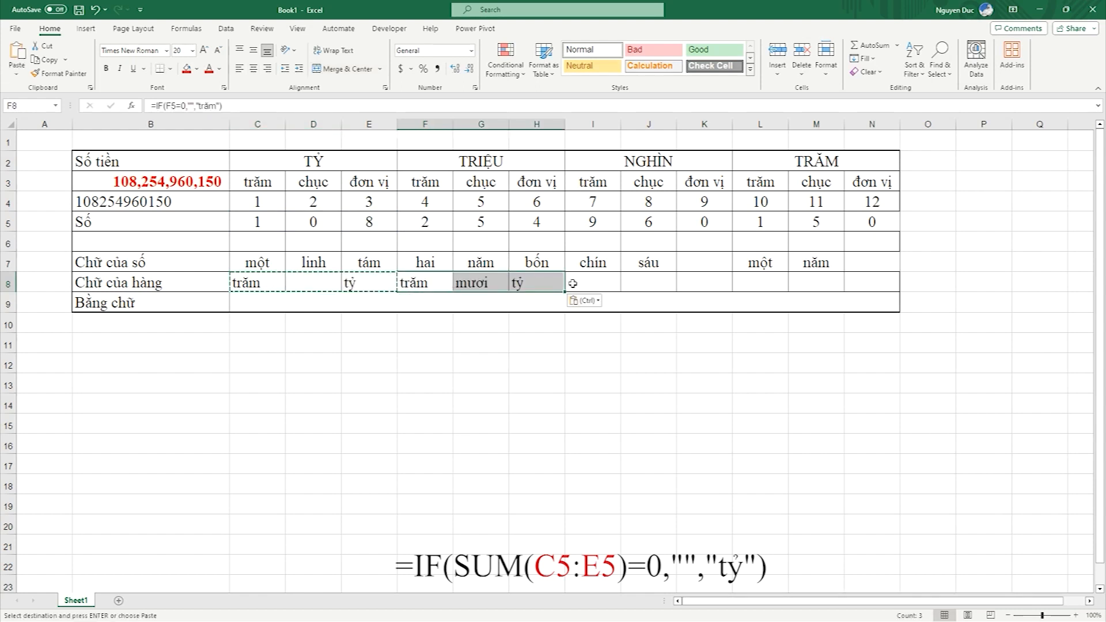
left_click(598, 283)
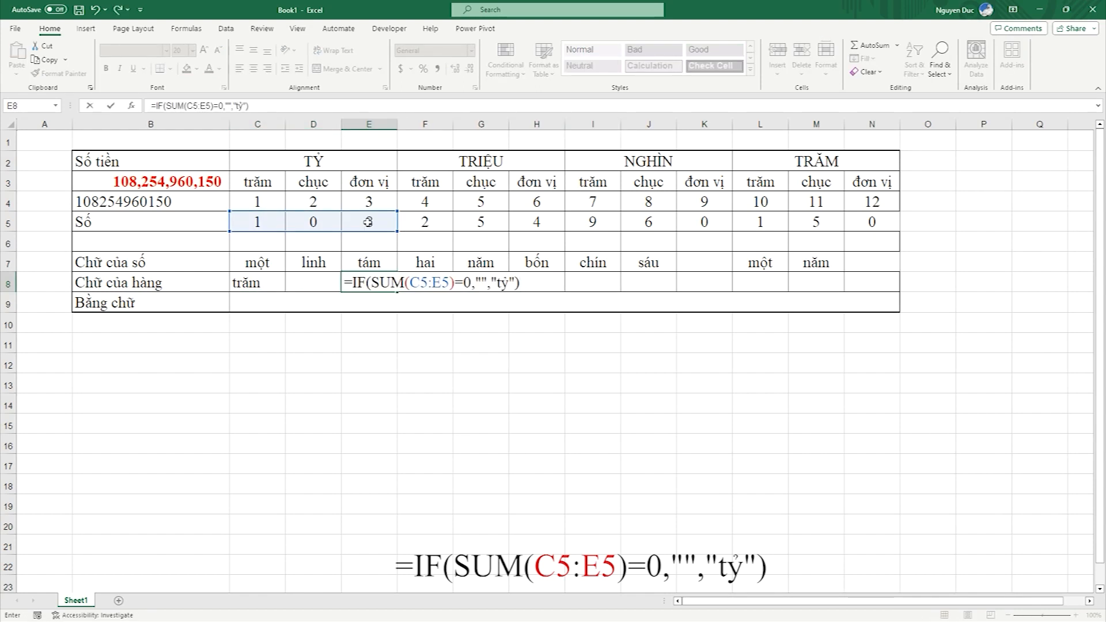
key("Return")
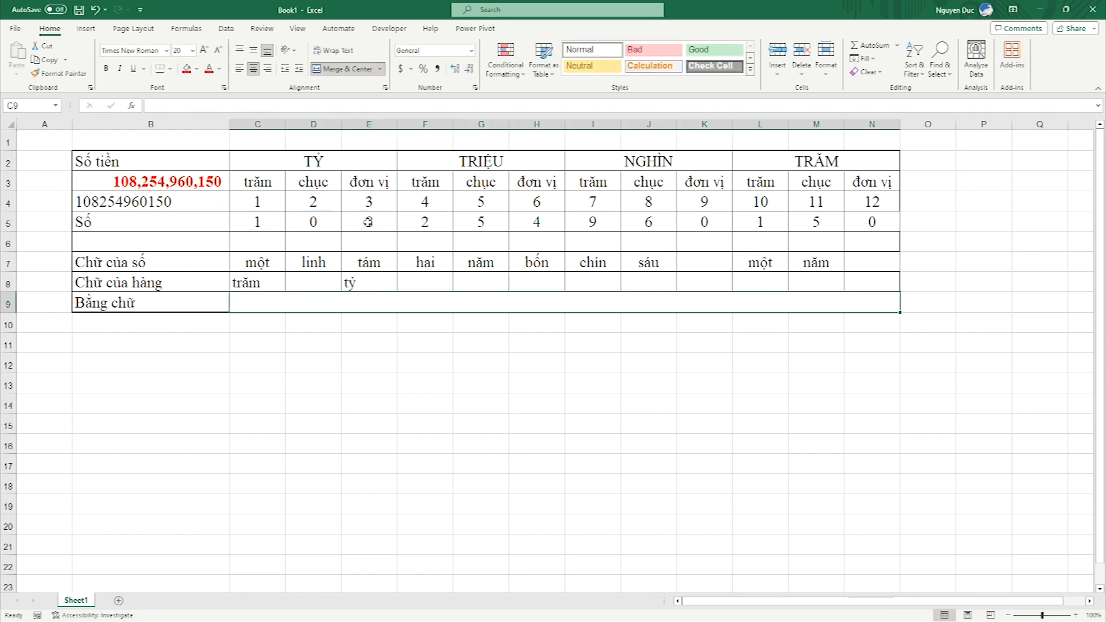
Step: Copy C8:E8 again and paste it at F8, I8 and L8 for the remaining groups
left_click_drag(281, 283, 349, 283)
key("ctrl+c")
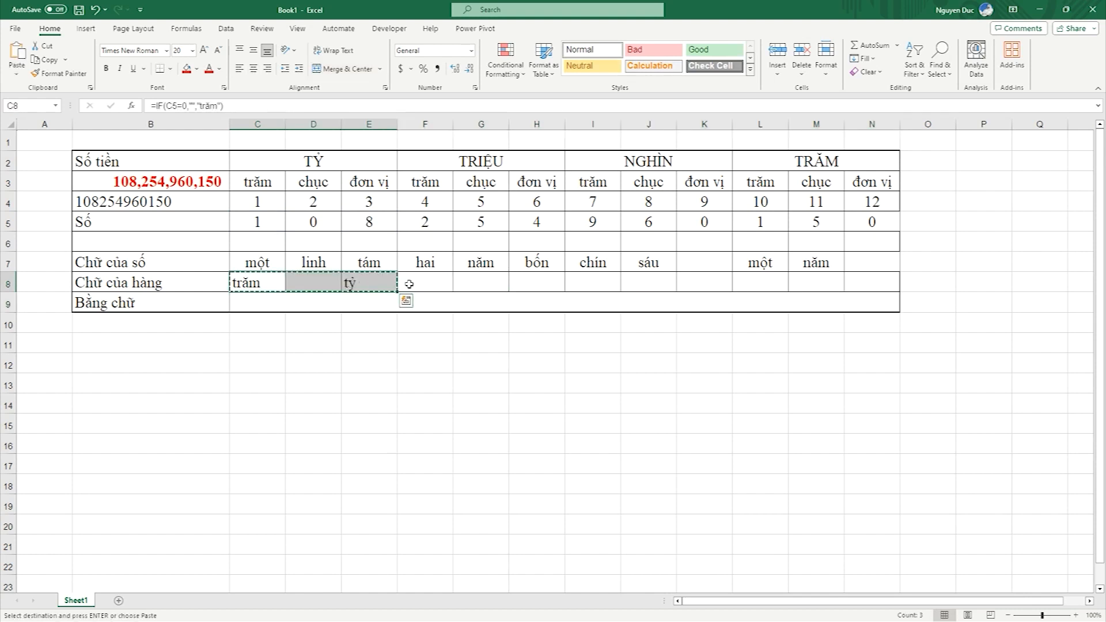
left_click(414, 283)
key("ctrl+v")
left_click(599, 284)
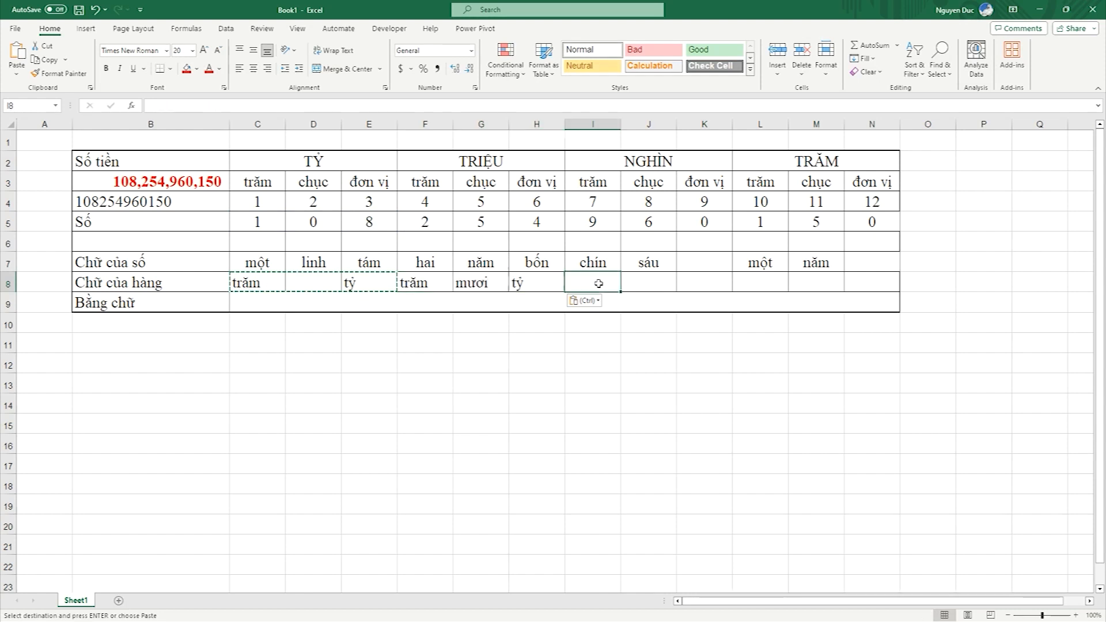
key("ctrl+v")
left_click(771, 284)
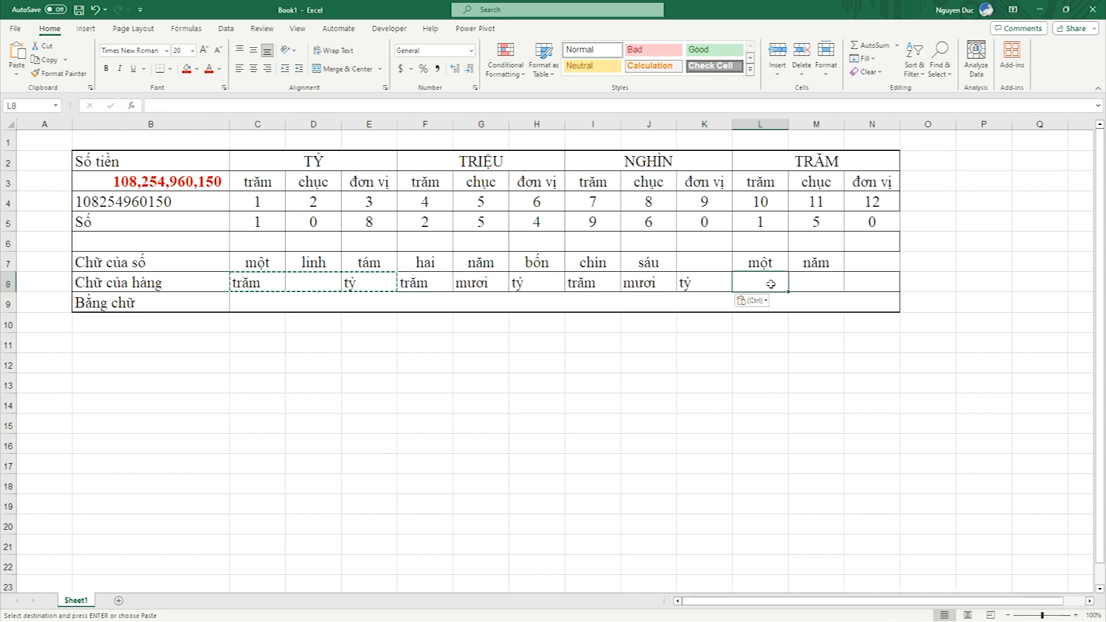
key("ctrl+v")
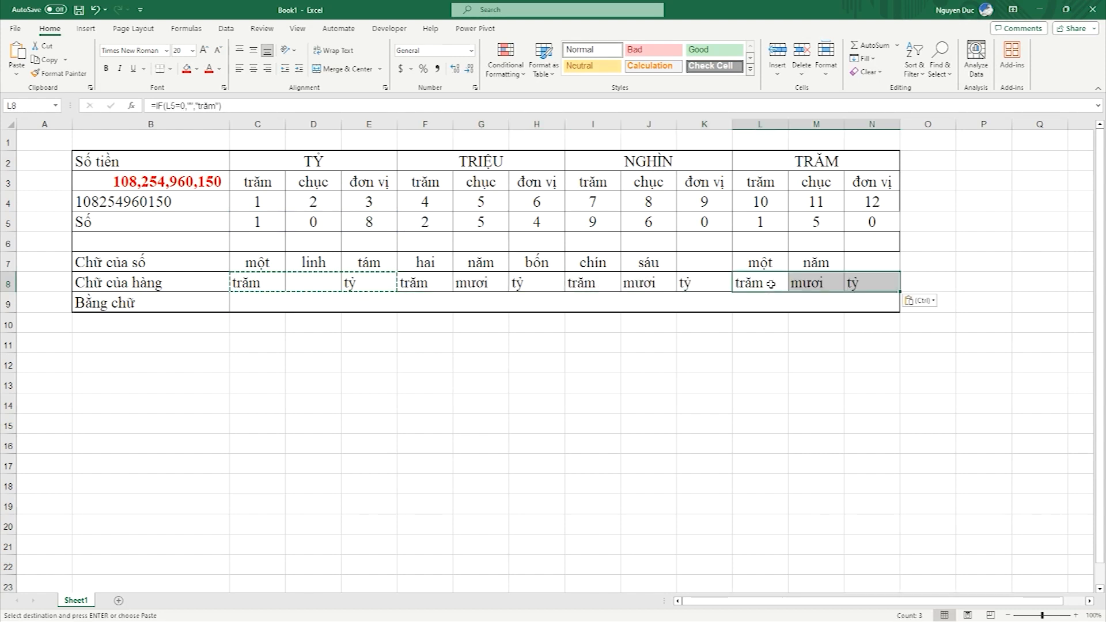
left_click(557, 284)
Step: Edit H8 to =IF(SUM(F5:H5)=0,"","triệu"), replacing tỷ with triệu
double_click(558, 284)
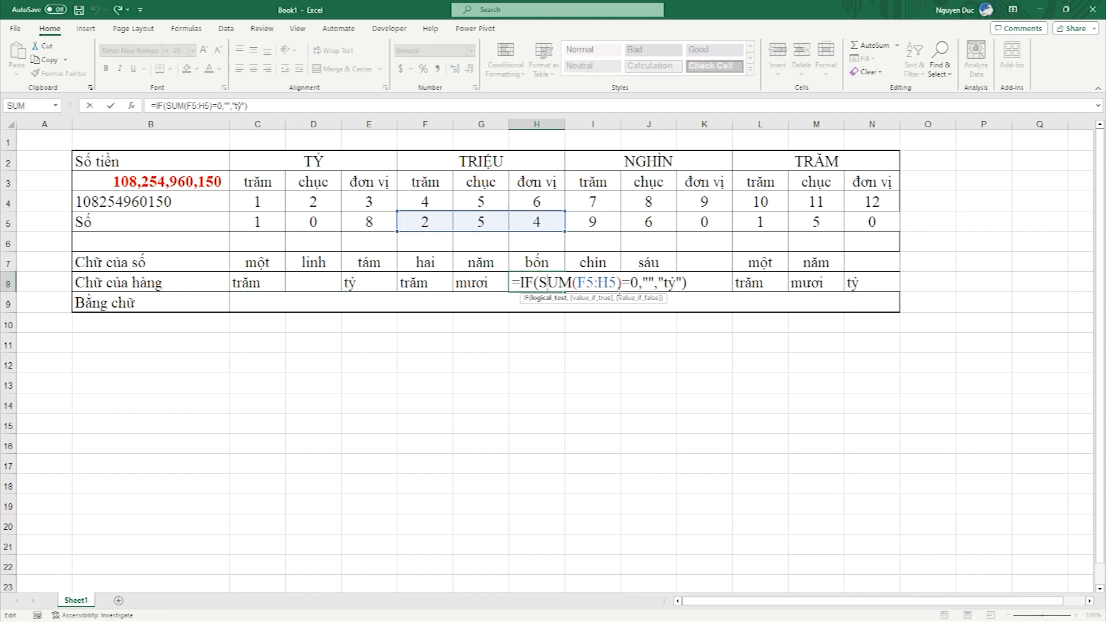
left_click(672, 283)
key("BackSpace")
type("riệu")
type("triêu")
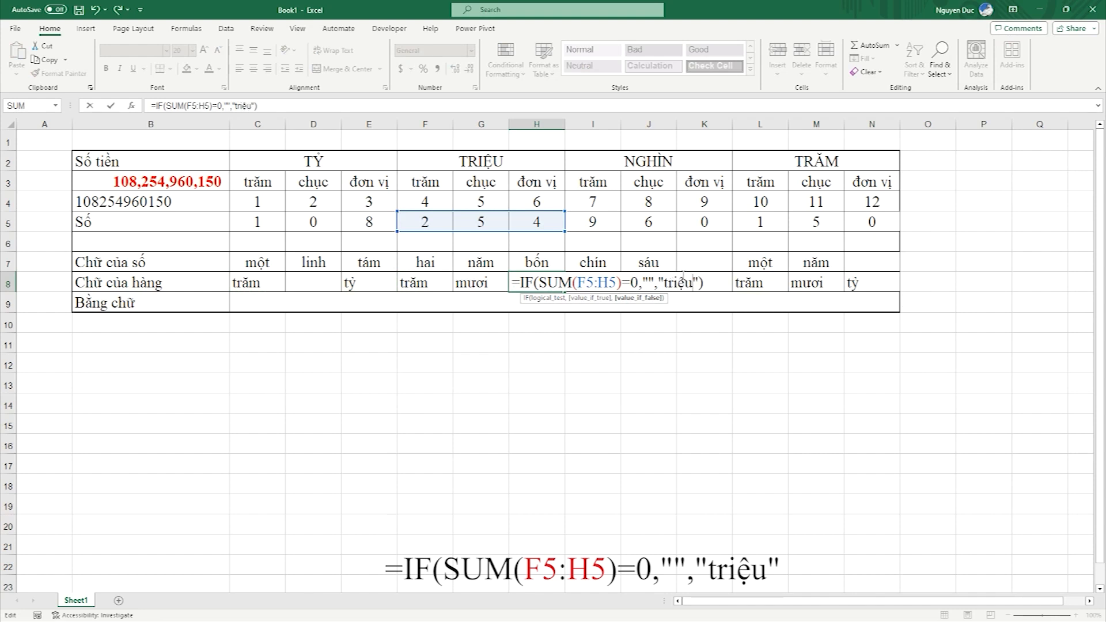
key("Return")
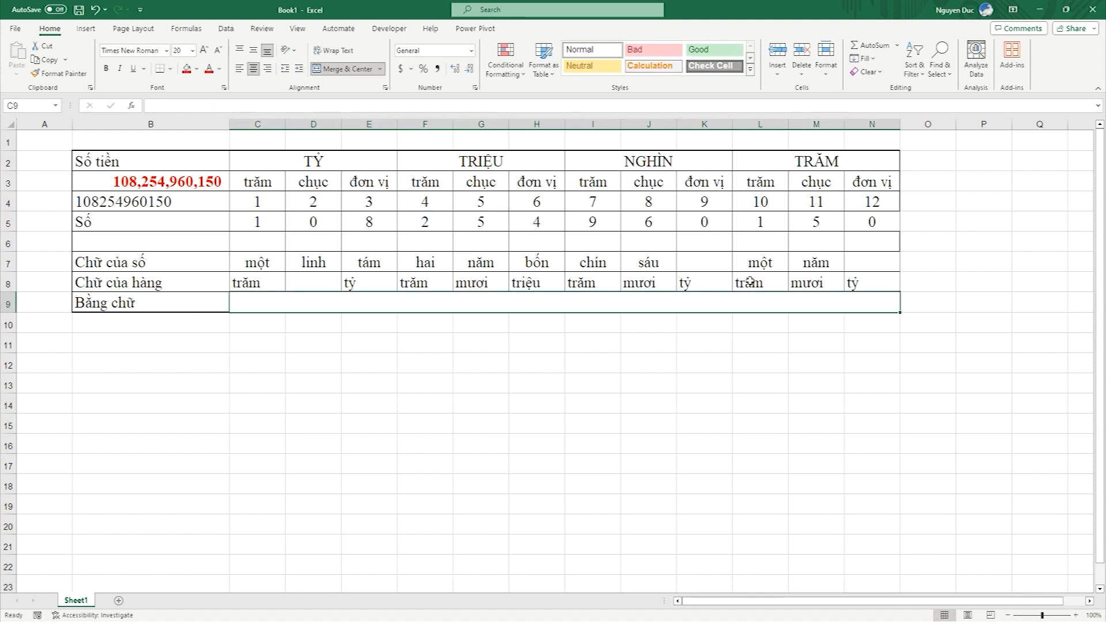
left_click(722, 285)
Step: Replace tỷ with nghìn in K8's thousands label formula
double_click(715, 284)
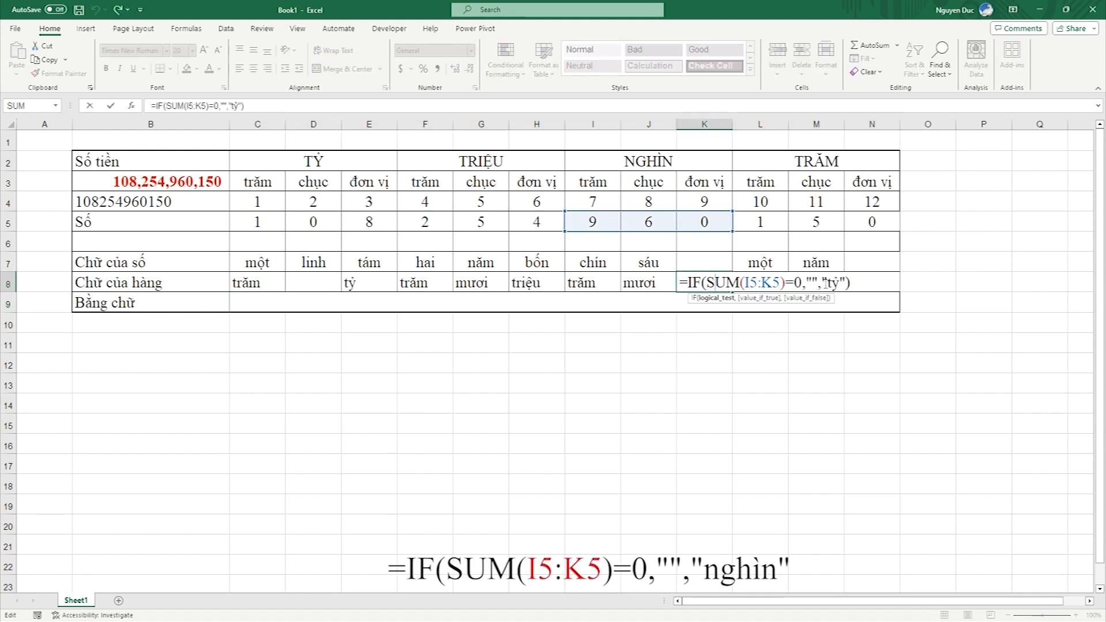
left_click_drag(830, 282, 840, 282)
type("nghìn")
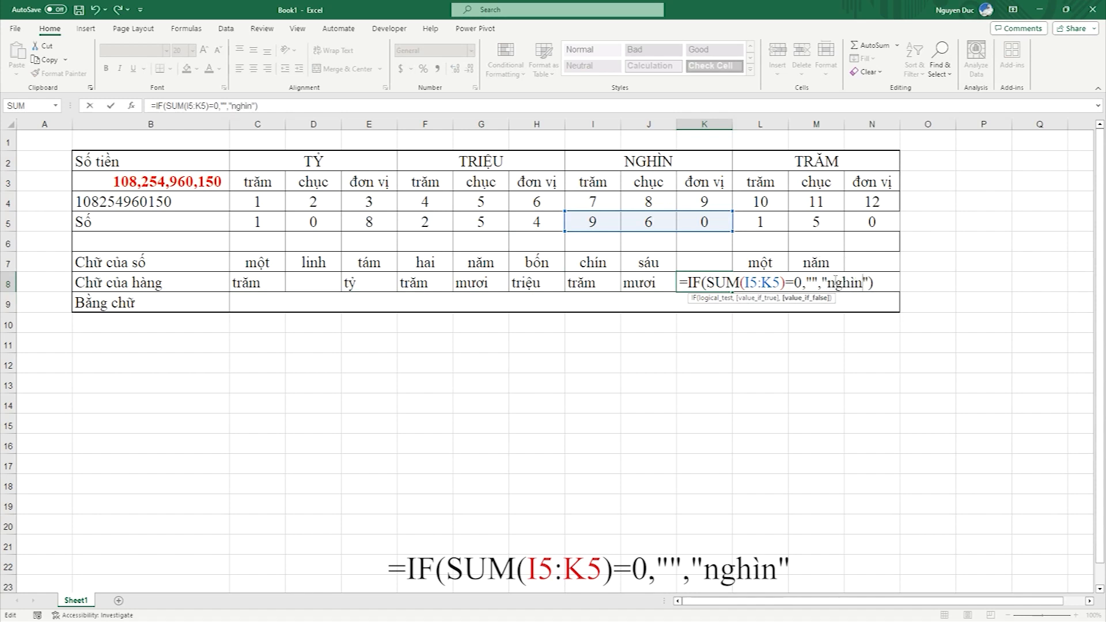
key("Return")
Step: Enter the text đồng./. in N8 as the final unit label
left_click(875, 283)
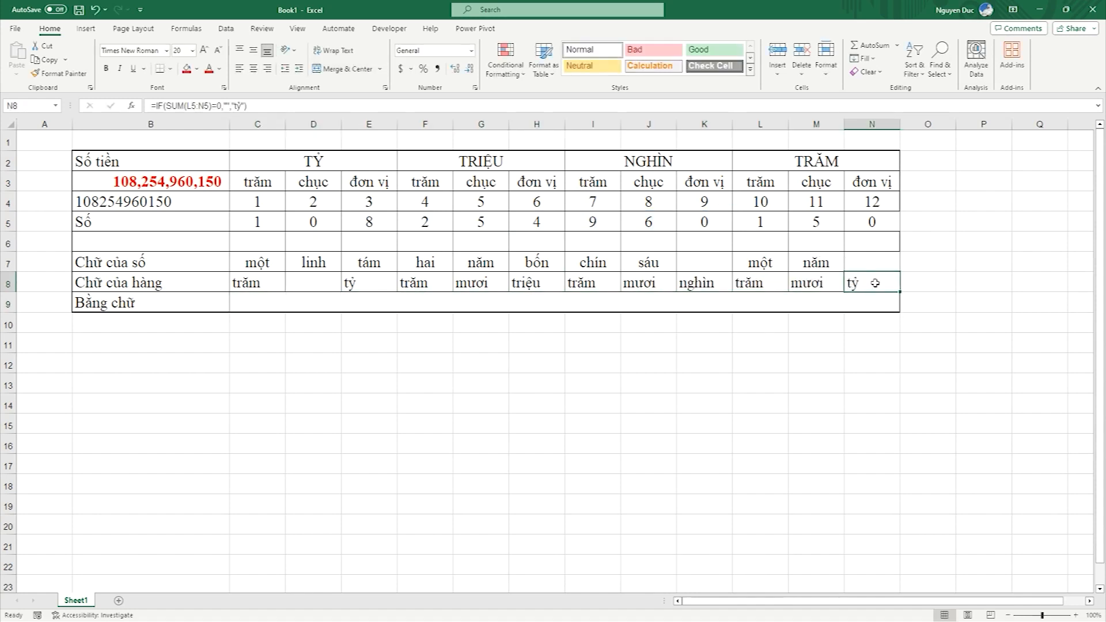
type("đồng")
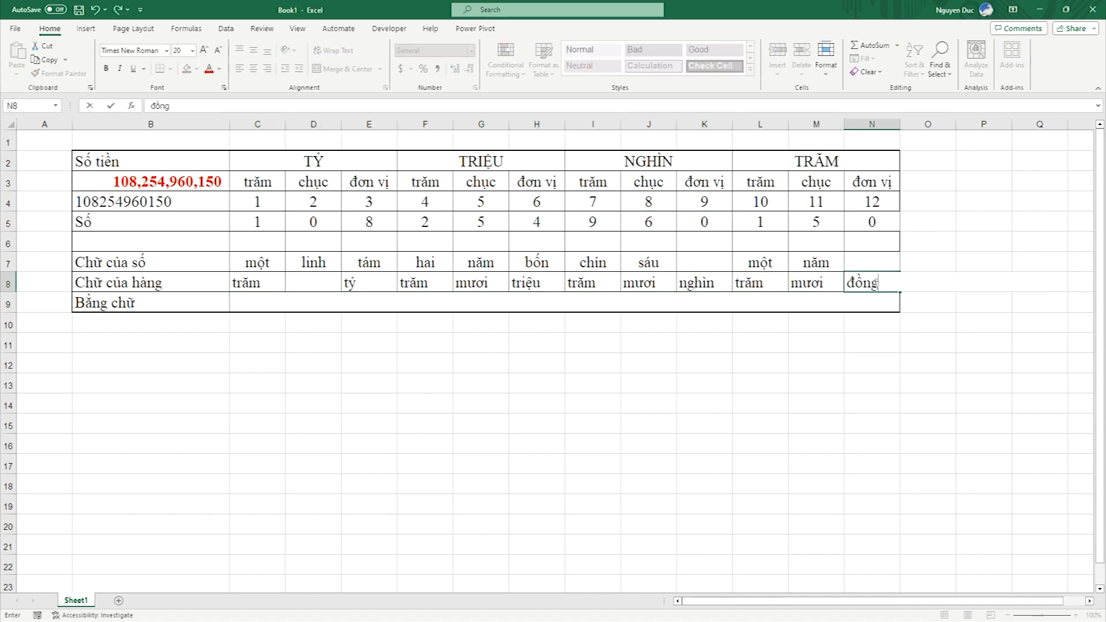
type("./.")
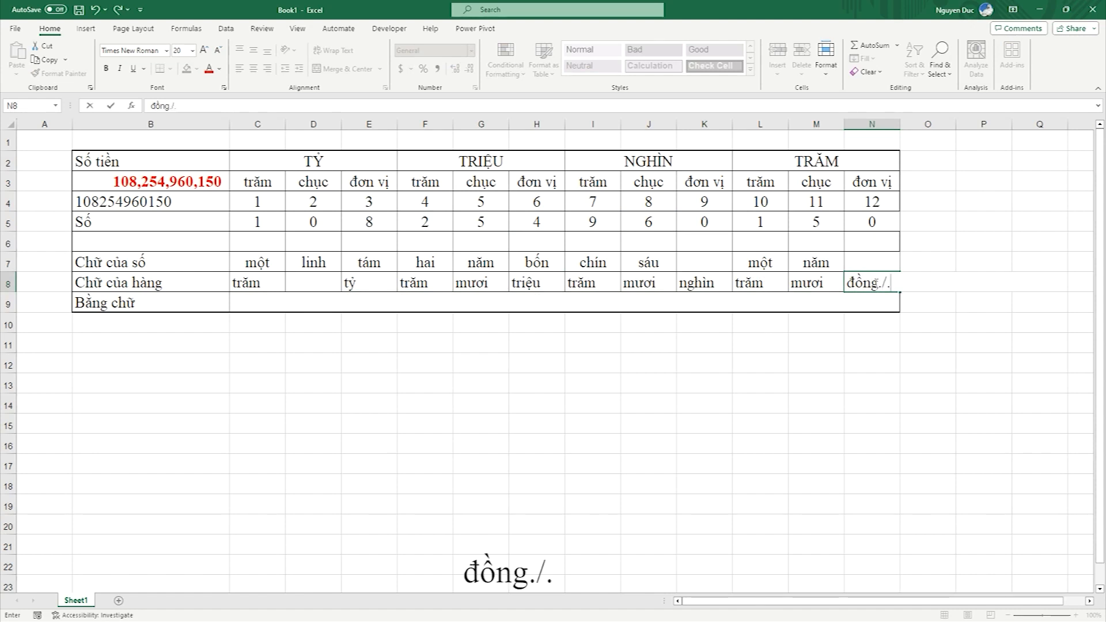
left_click(882, 282)
key("Return")
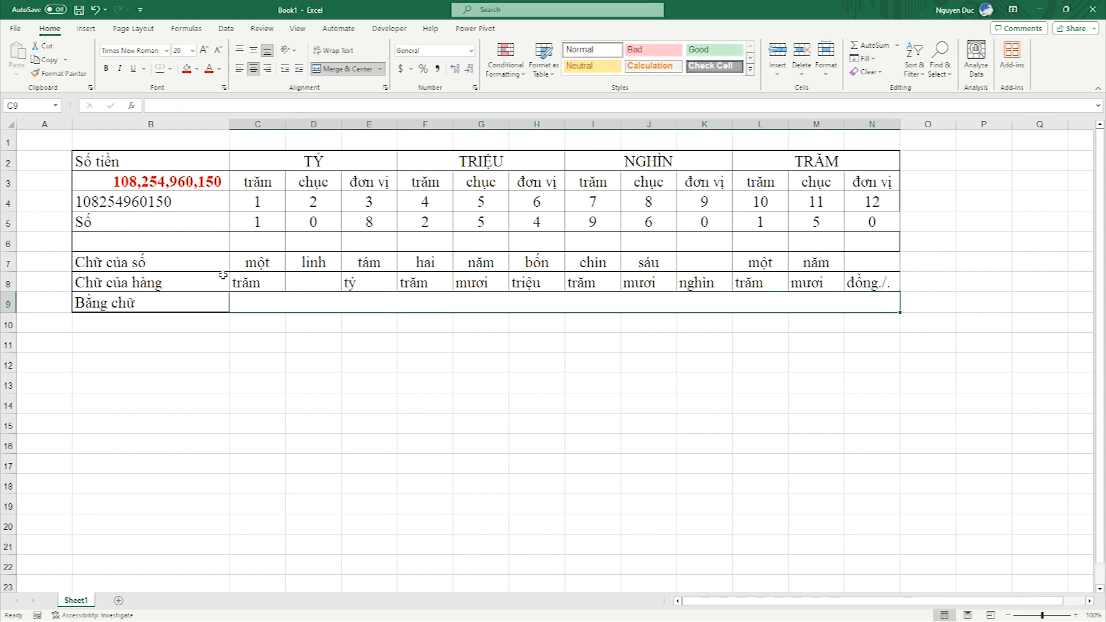
Step: Enter a single space character in B6 to serve as the word separator
left_click(169, 247)
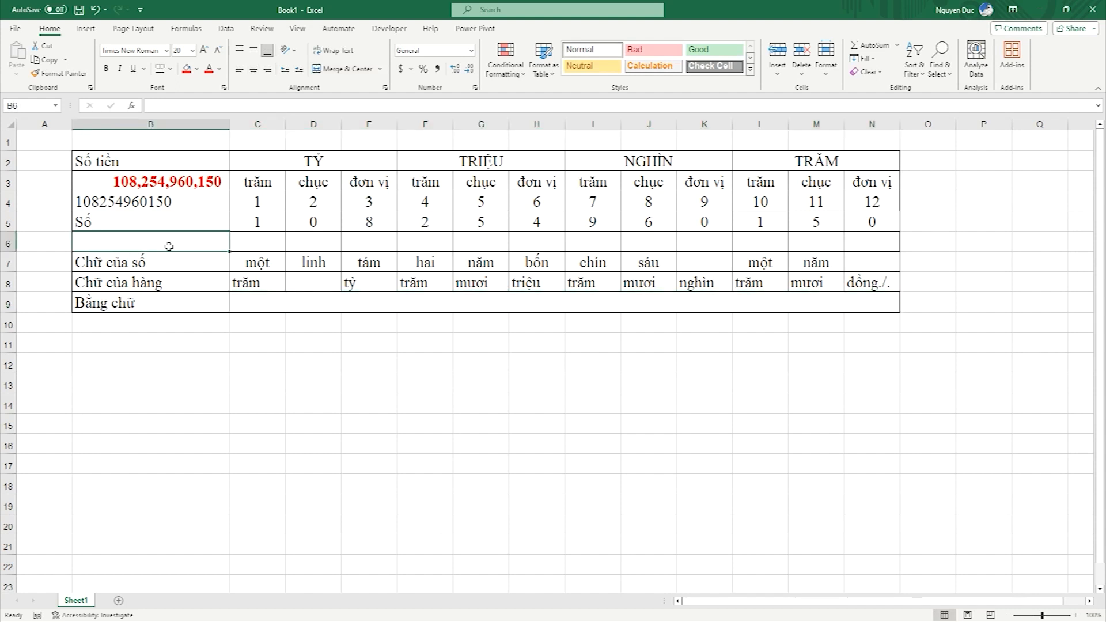
double_click(169, 247)
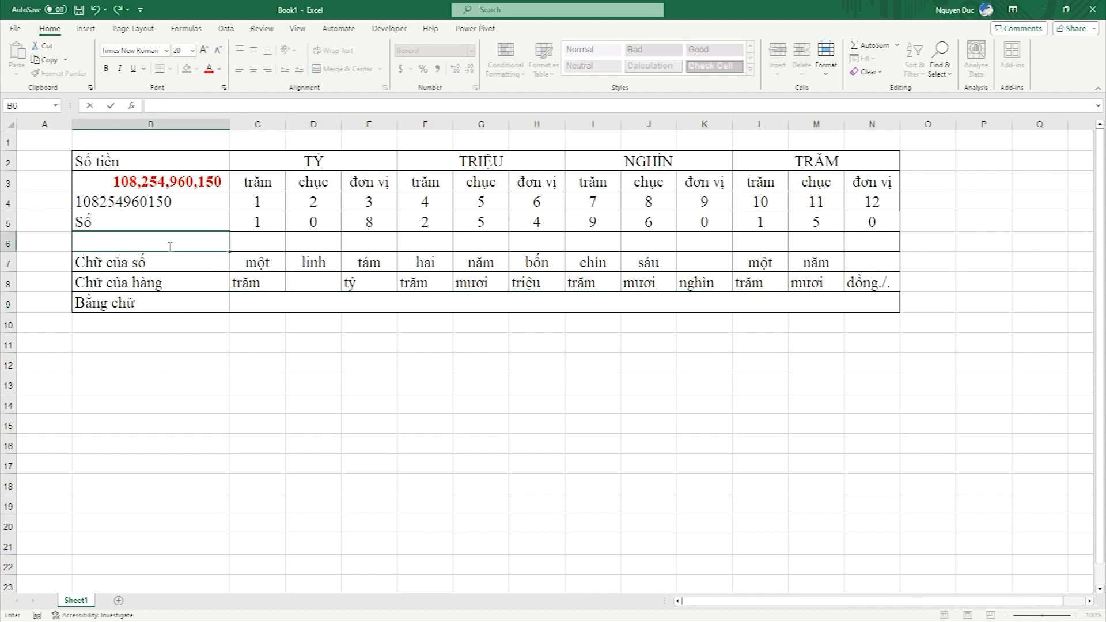
key("Return")
key("space")
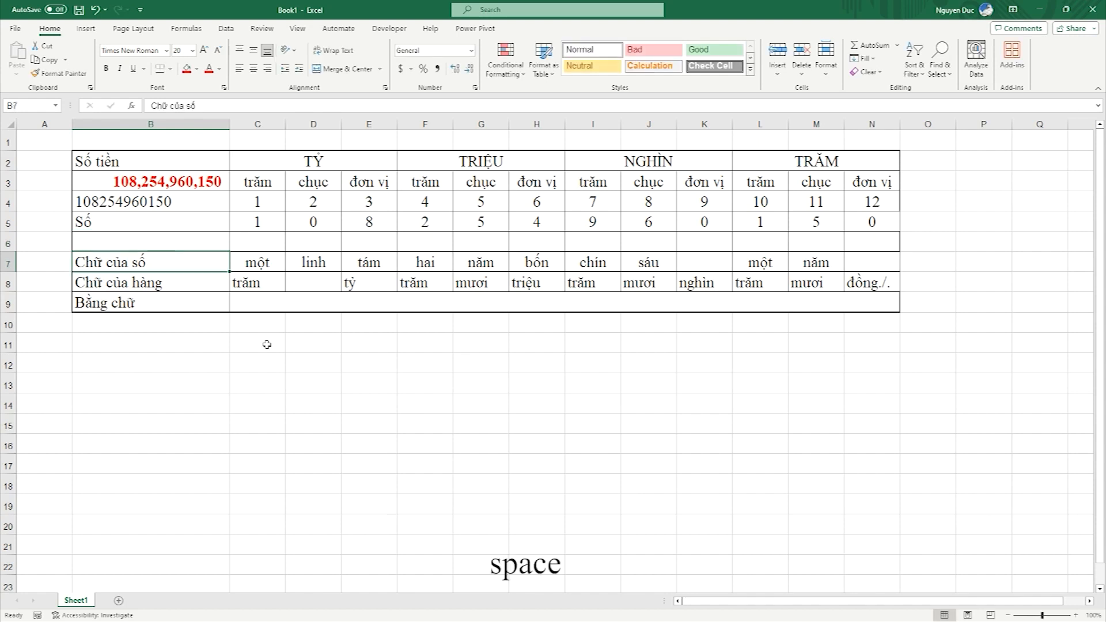
left_click(266, 345)
Step: Begin the C11 formula as =TRIM(CONCATENATE(
type("=")
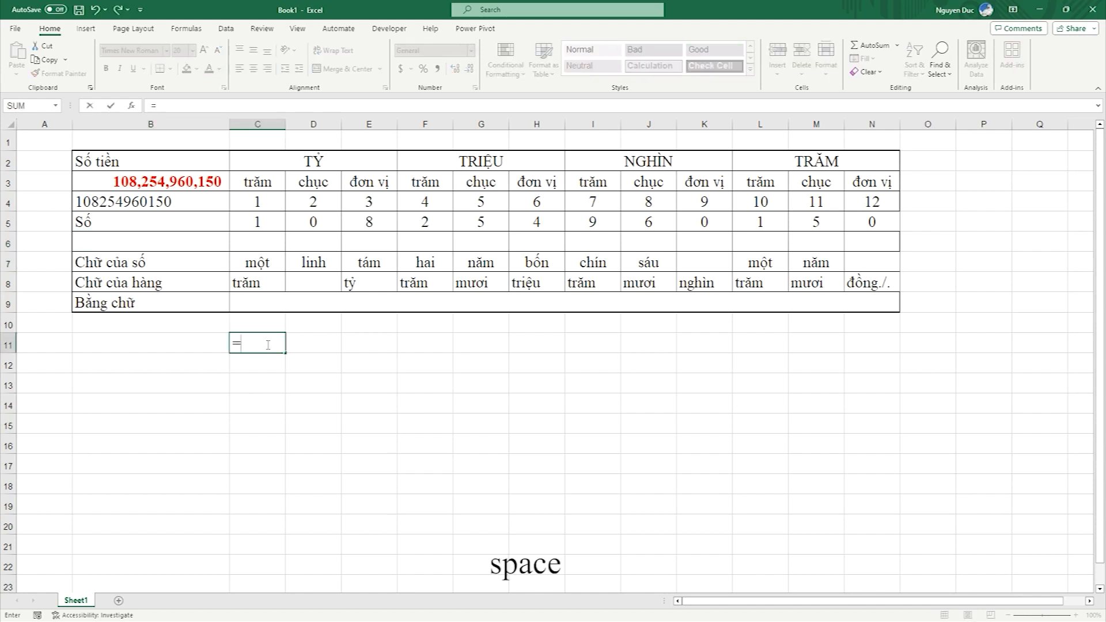
type("tri")
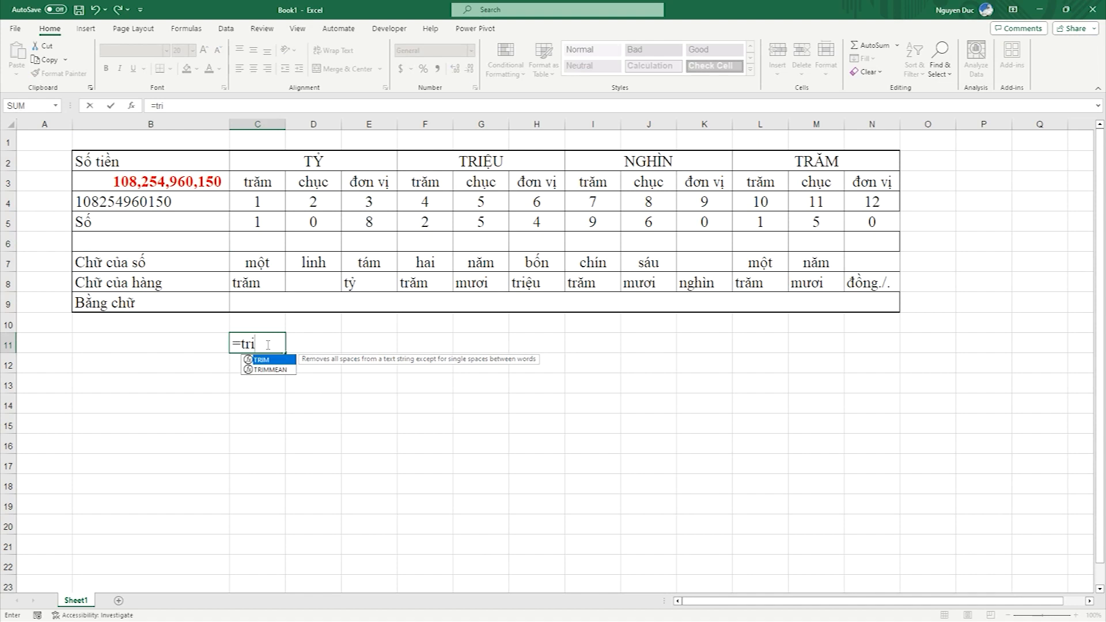
key("Tab")
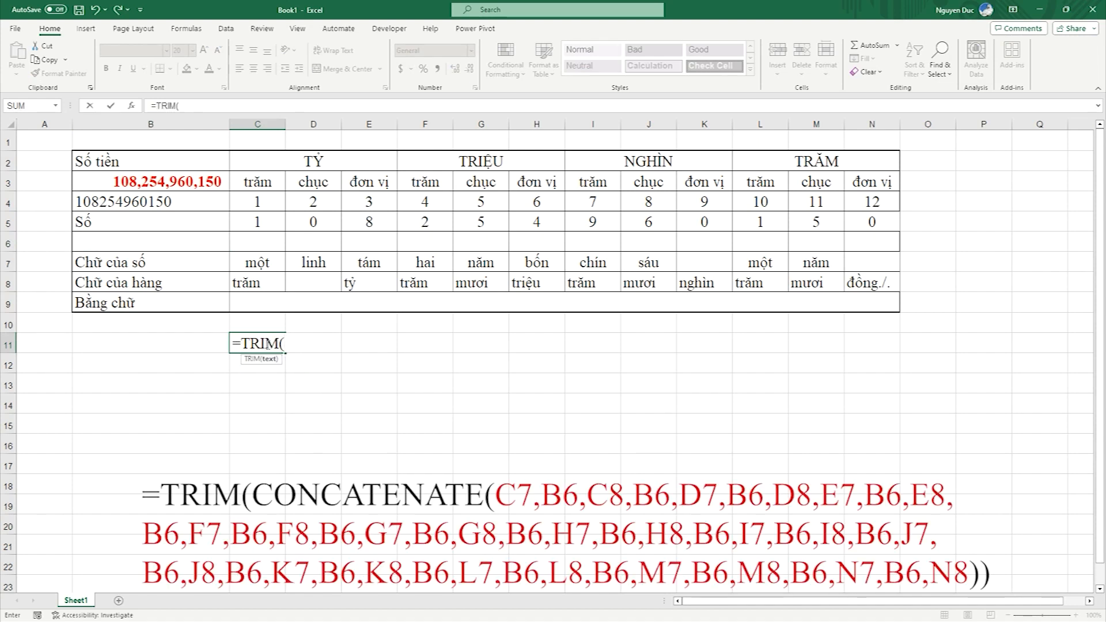
type("con")
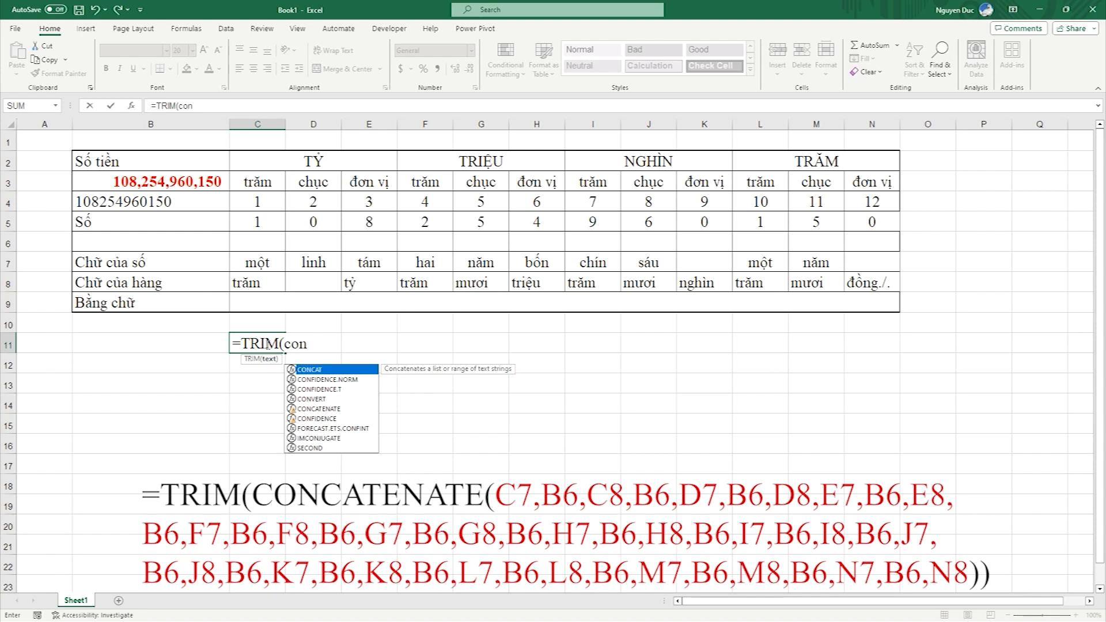
key("Down")
key("Down")
key("Down")
key("Down")
key("Tab")
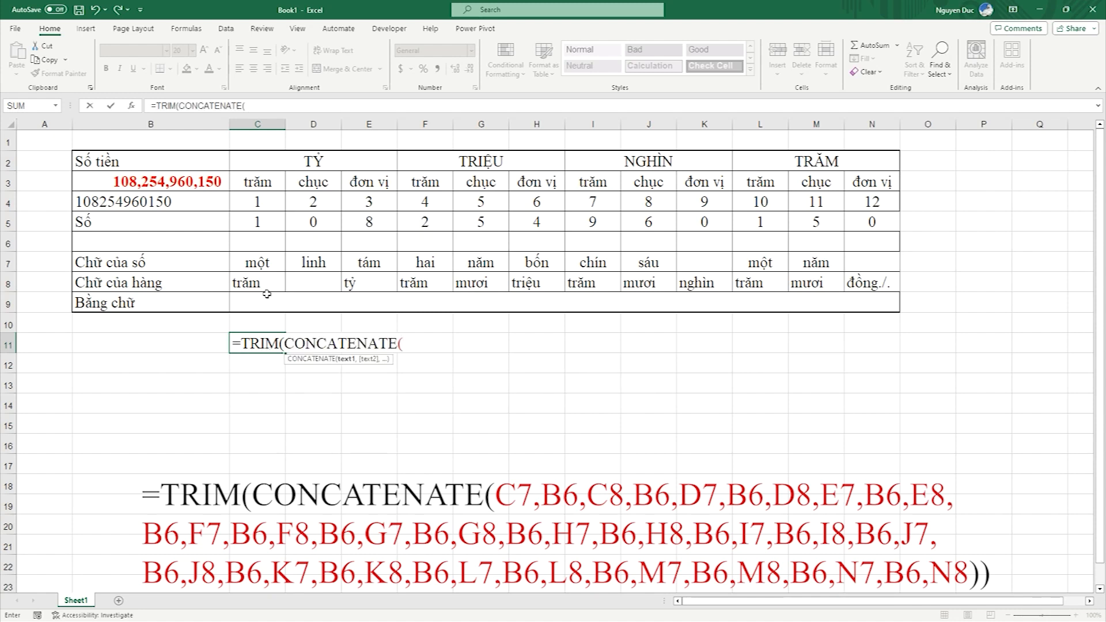
Step: Add the C–G digit words (row 7) and place words (row 8), each separated by the B6 space
left_click(269, 263)
type(",")
left_click(144, 243)
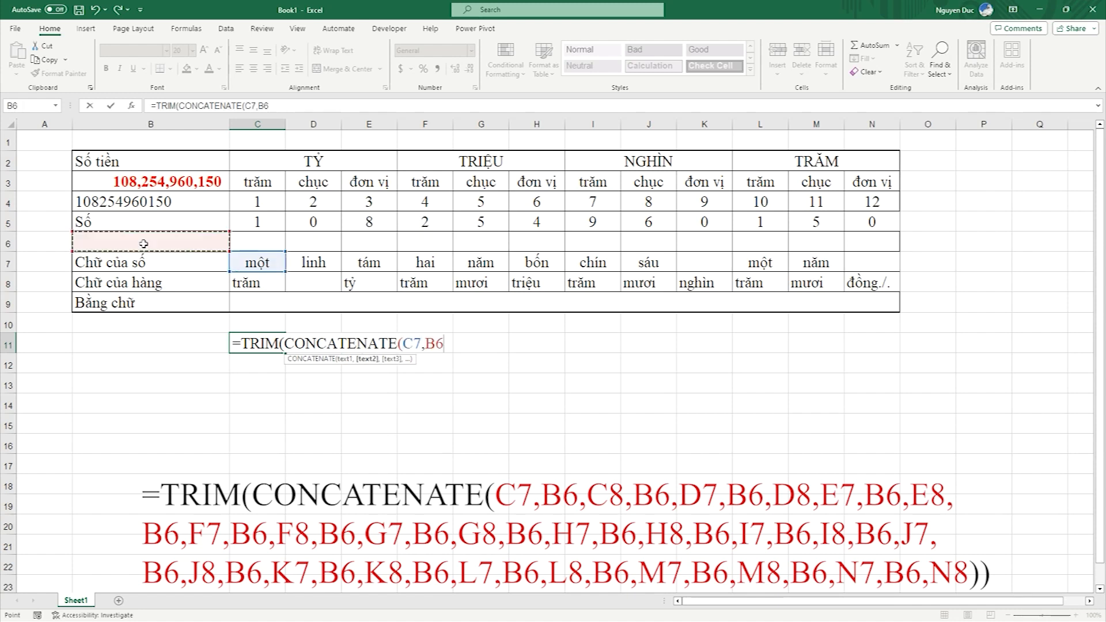
type(",")
left_click(265, 283)
type(",")
left_click(194, 241)
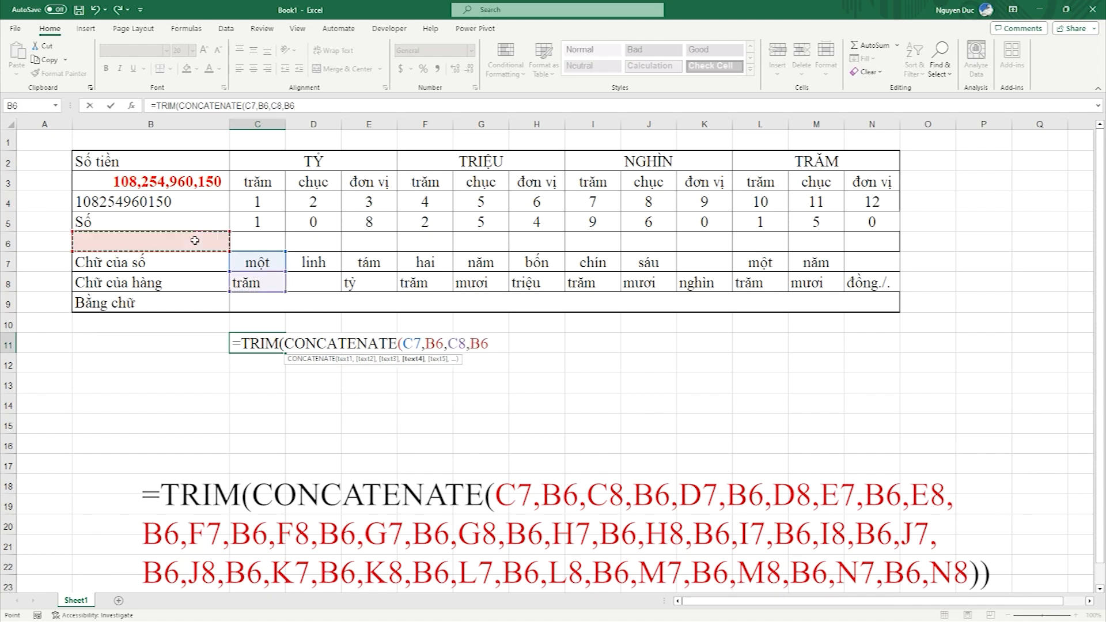
left_click(303, 261)
type(",")
left_click(193, 246)
type(",")
left_click(313, 283)
type(",")
left_click(195, 248)
type(",")
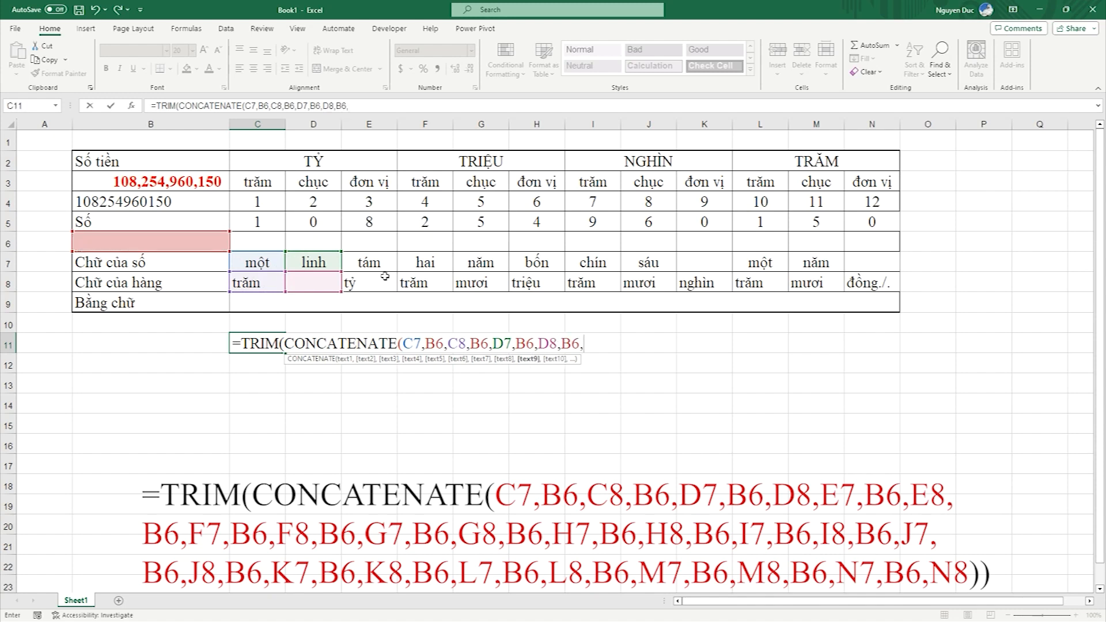
left_click(369, 262)
type(",")
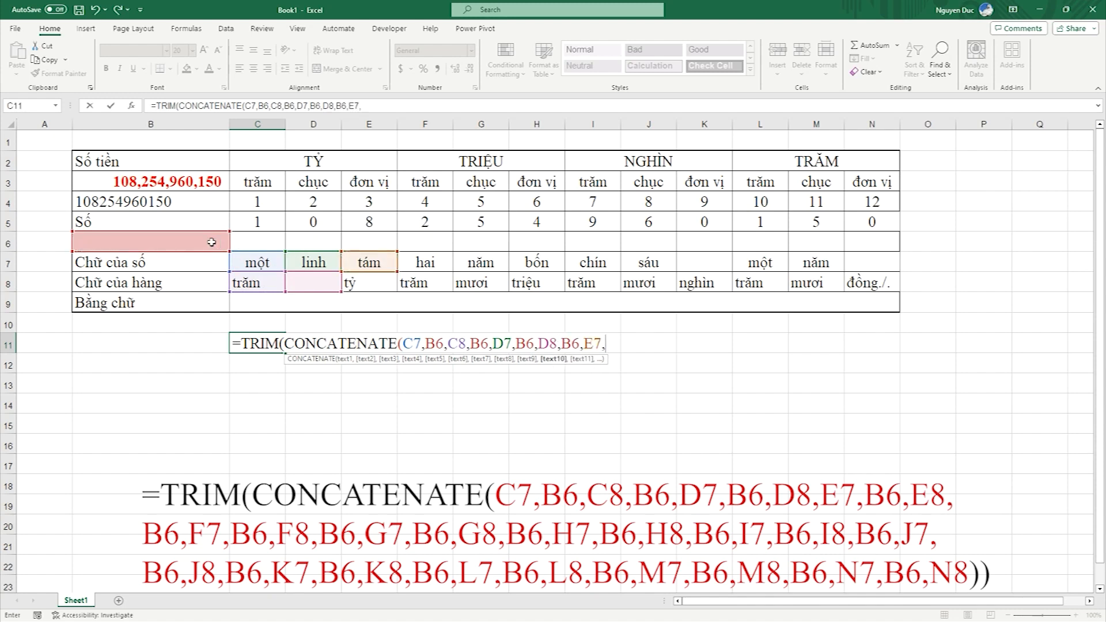
left_click(211, 242)
type(",")
left_click(356, 282)
type(",")
left_click(211, 243)
type(",")
left_click(413, 262)
type(",")
left_click(210, 240)
type(",")
left_click(423, 282)
type(",")
left_click(219, 239)
left_click(212, 242)
type(",")
left_click(356, 282)
type(",")
left_click(219, 243)
type(",")
left_click(411, 261)
type(",")
left_click(226, 242)
type(",")
left_click(405, 281)
type(",")
left_click(219, 242)
type(",")
left_click(457, 263)
type(",")
left_click(216, 241)
type(",")
left_click(477, 280)
type(",")
left_click(206, 246)
type(",")
Step: Continue with the H–K digit and place words, each followed by the B6 space
left_click(536, 263)
type(",")
left_click(199, 247)
type(",")
left_click(536, 282)
type(",")
left_click(198, 244)
type(",")
left_click(593, 263)
type(",")
left_click(169, 238)
type(",")
left_click(573, 283)
type(",")
left_click(208, 241)
type(",")
left_click(639, 263)
type(",")
left_click(207, 238)
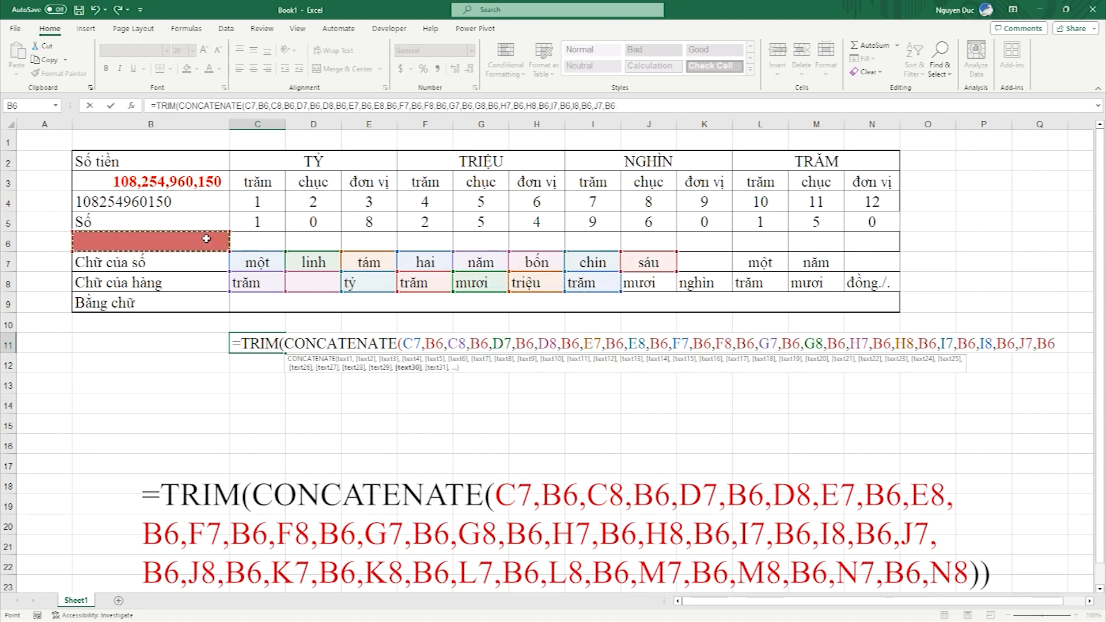
type(",")
left_click(640, 283)
type(",")
left_click(190, 237)
type(",")
left_click(701, 266)
type(",")
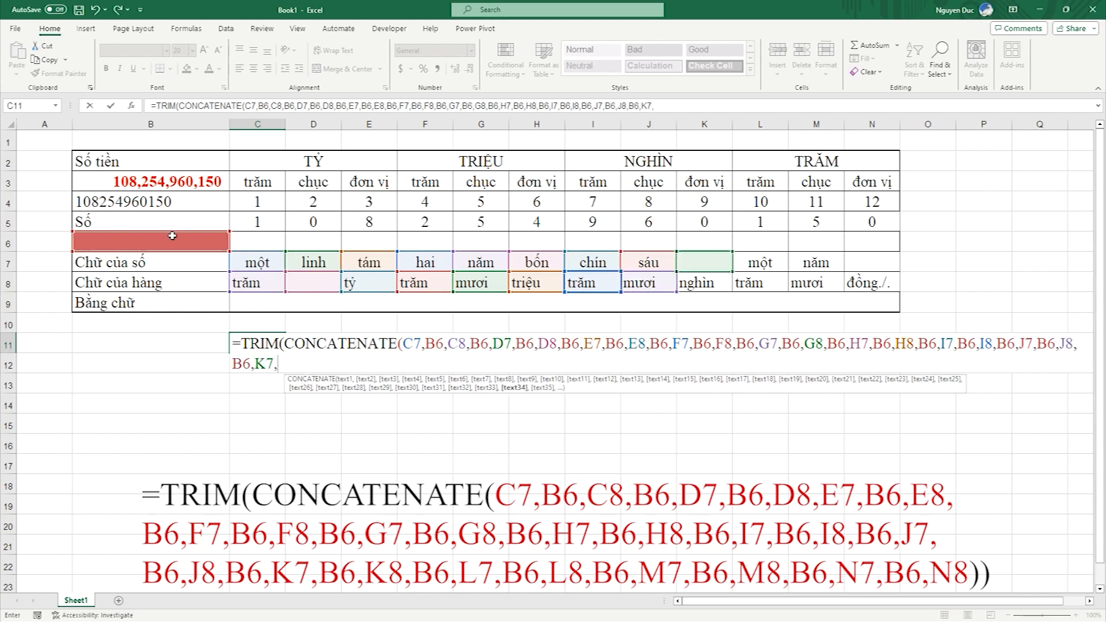
left_click(161, 236)
type(",")
left_click(688, 283)
type(",")
left_click(215, 237)
type(",")
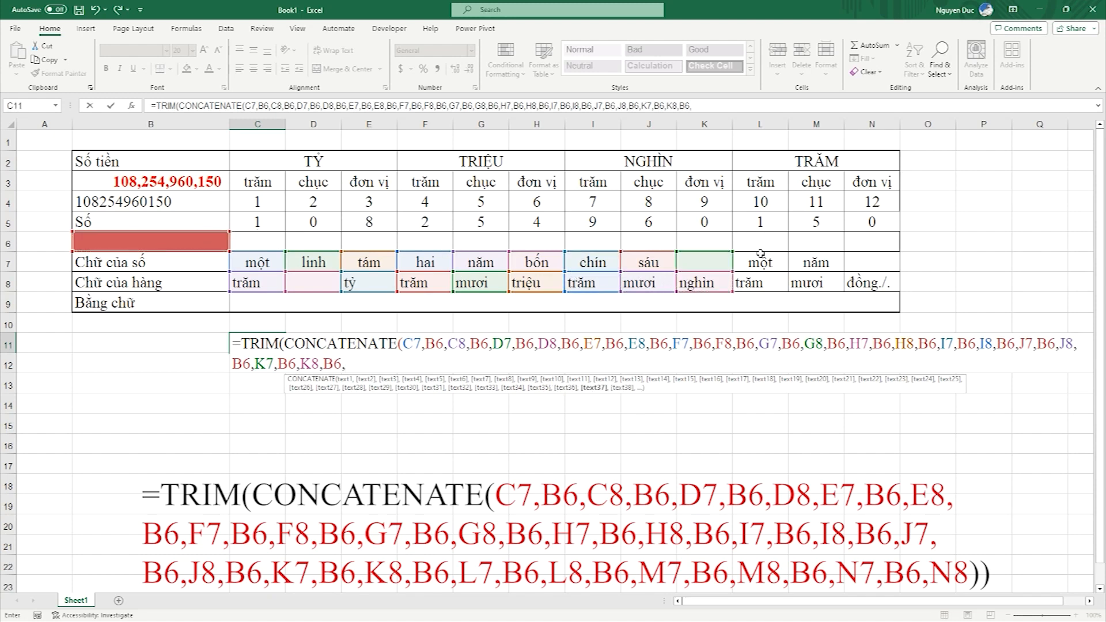
Step: Add the L–N digit and place words with B6 spaces, close with '))' and commit
left_click(765, 264)
type(",")
left_click(191, 241)
type(",")
left_click(744, 282)
type(",")
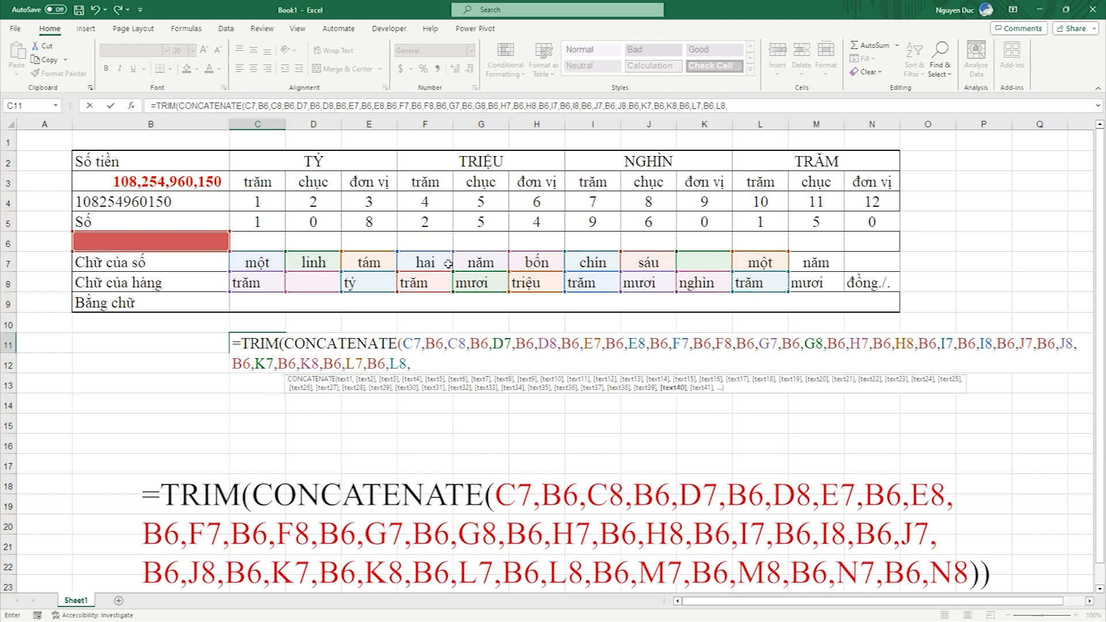
left_click(196, 242)
type(",")
left_click(804, 265)
type(",")
left_click(171, 247)
type(",")
left_click(807, 282)
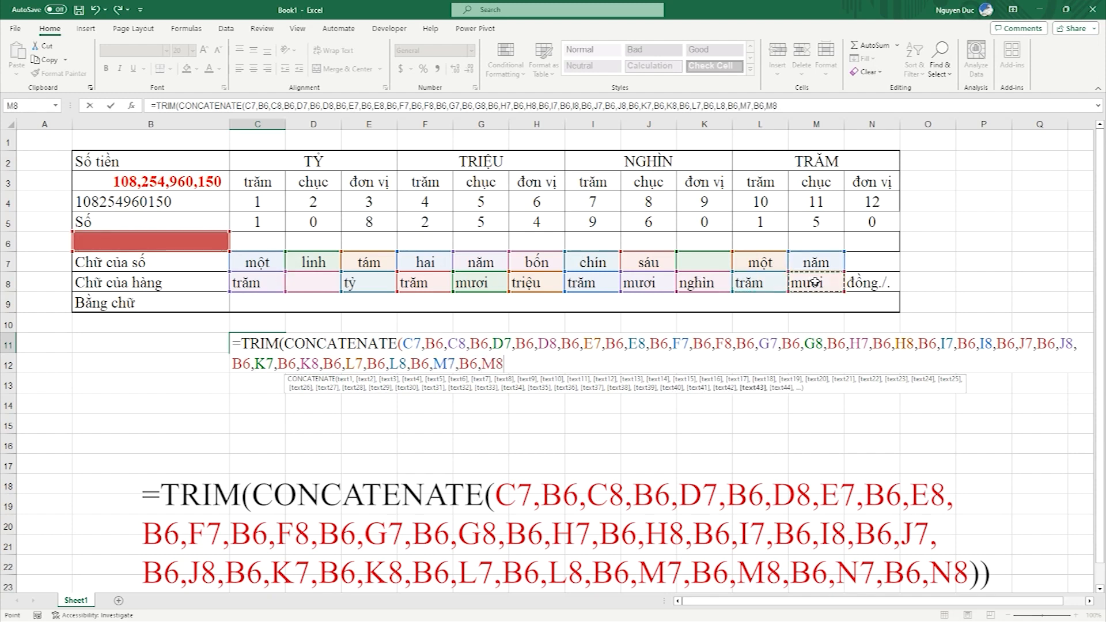
type(",")
left_click(212, 243)
type(",")
left_click(860, 266)
type(",")
left_click(203, 240)
type(",")
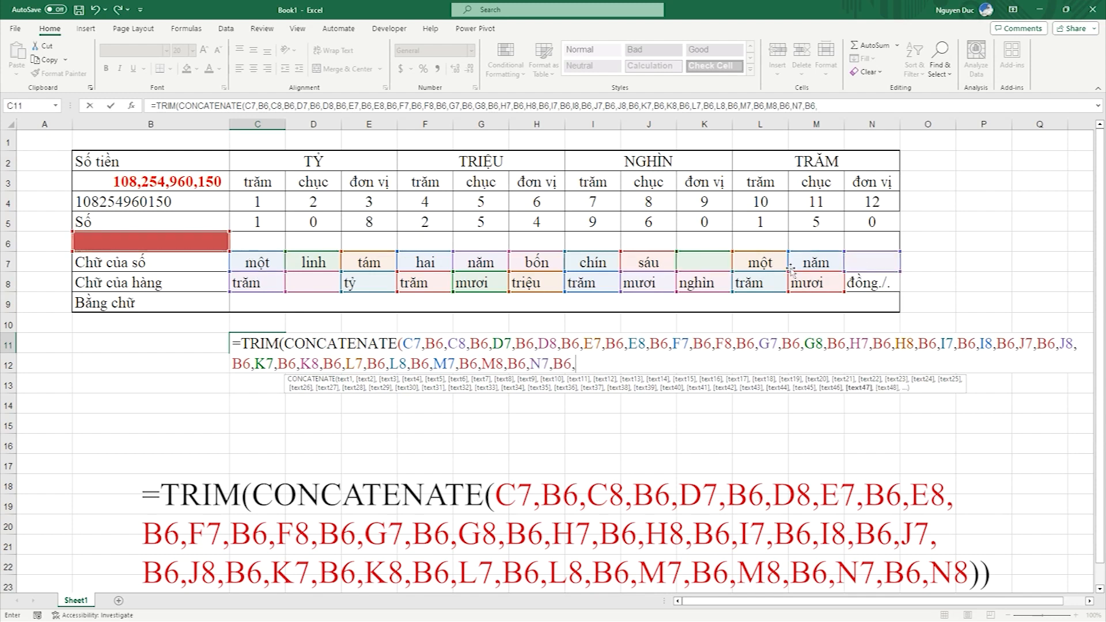
left_click(865, 284)
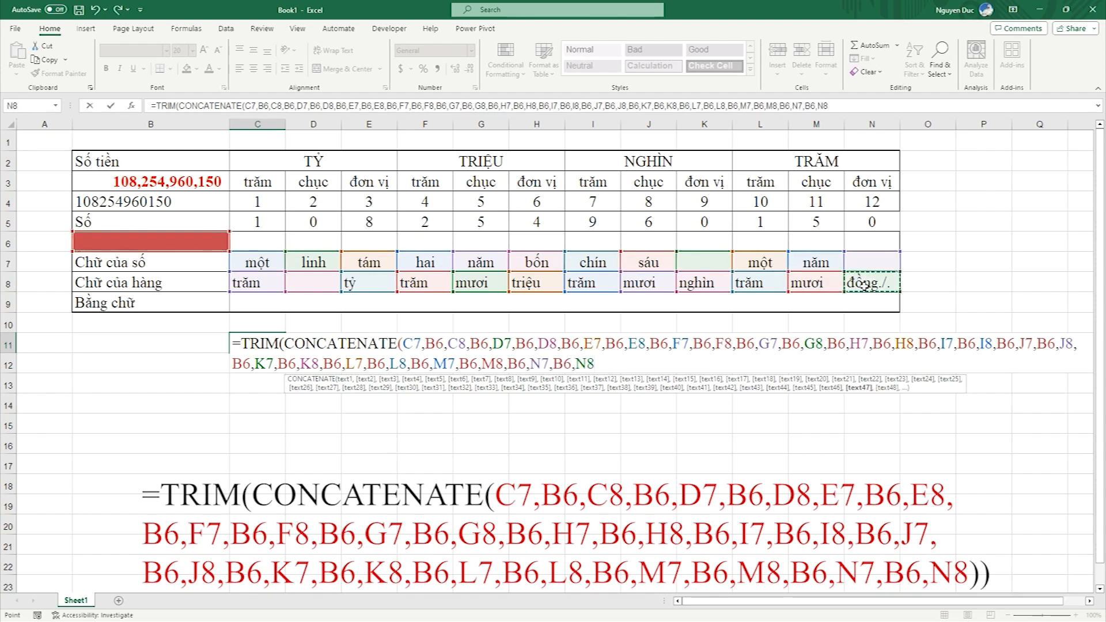
type("))")
key("Return")
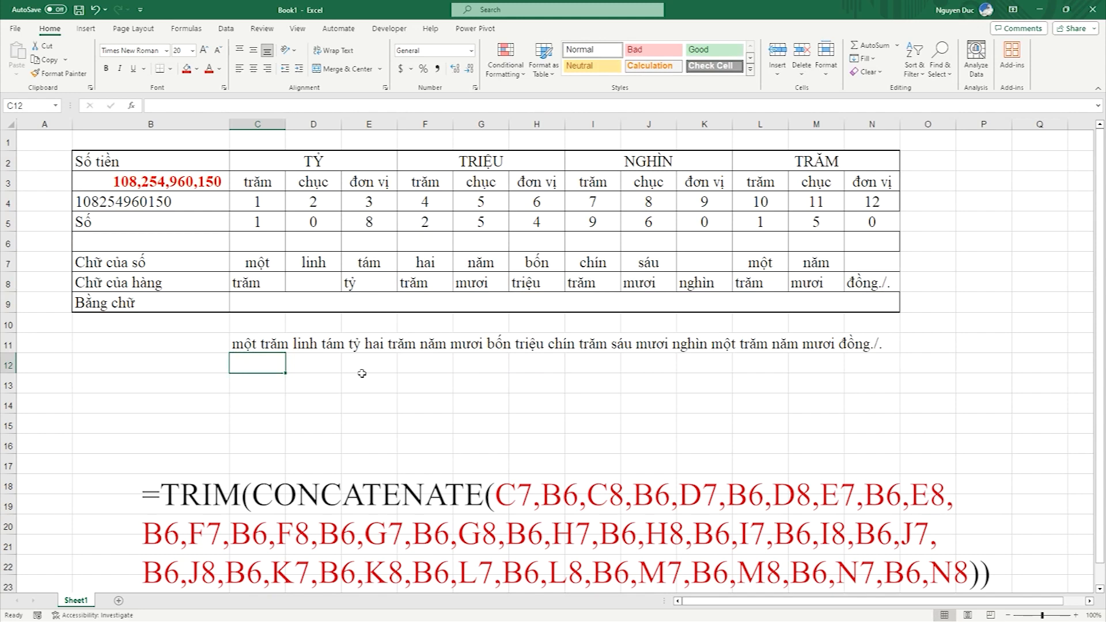
Step: Enter =UPPER(LEFT(C11,1)) in C12 to show the capital first letter M
type("=tr")
key("BackSpace")
key("BackSpace")
key("BackSpace")
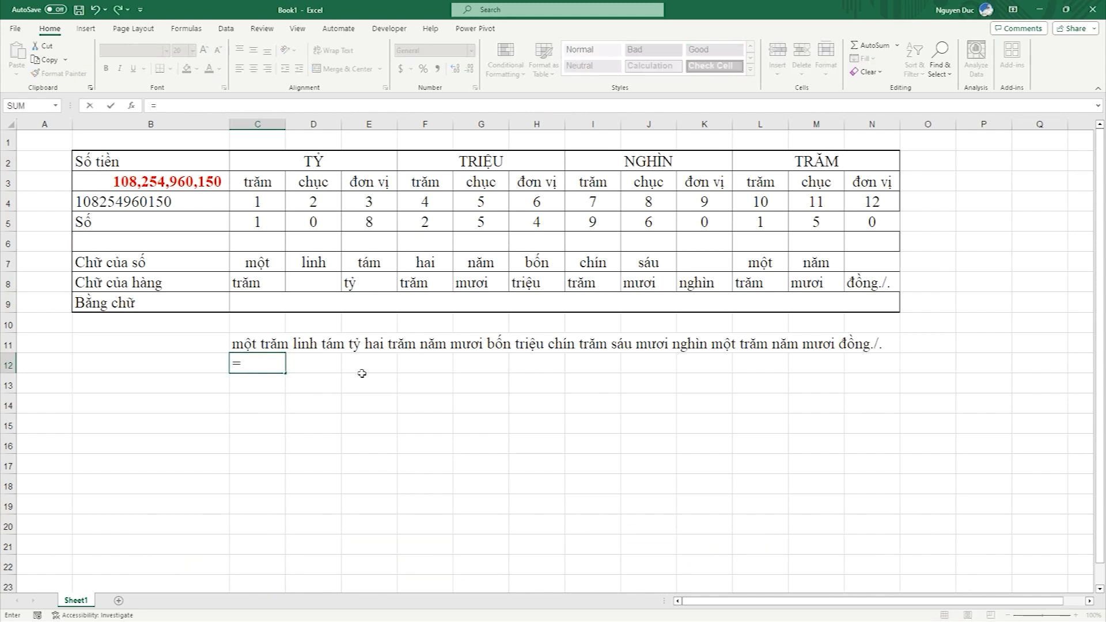
type("=up")
key("Tab")
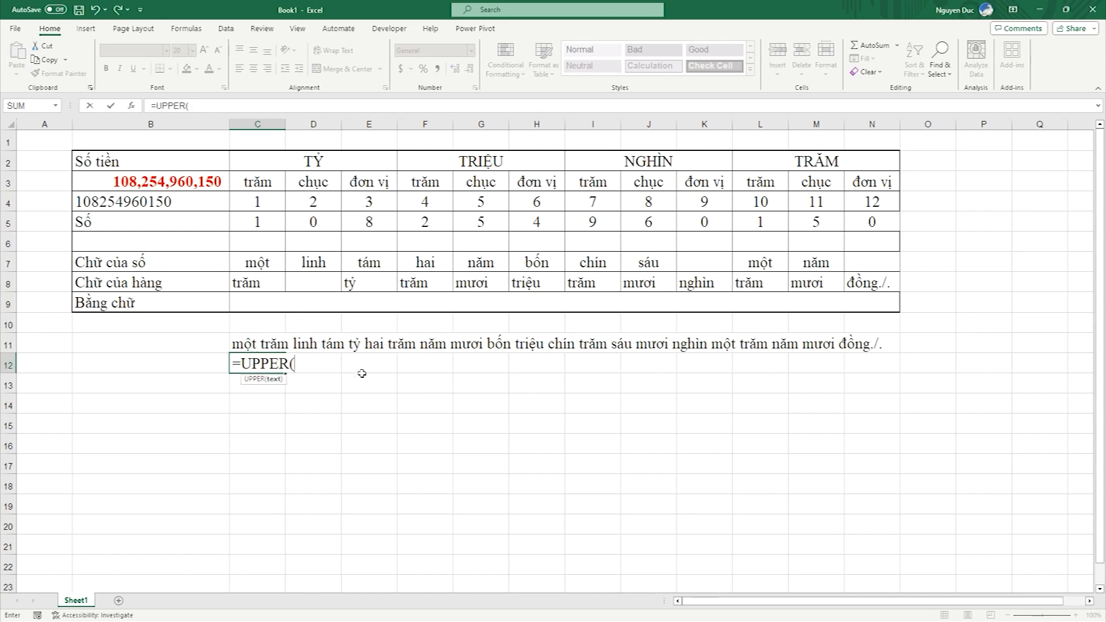
type("le")
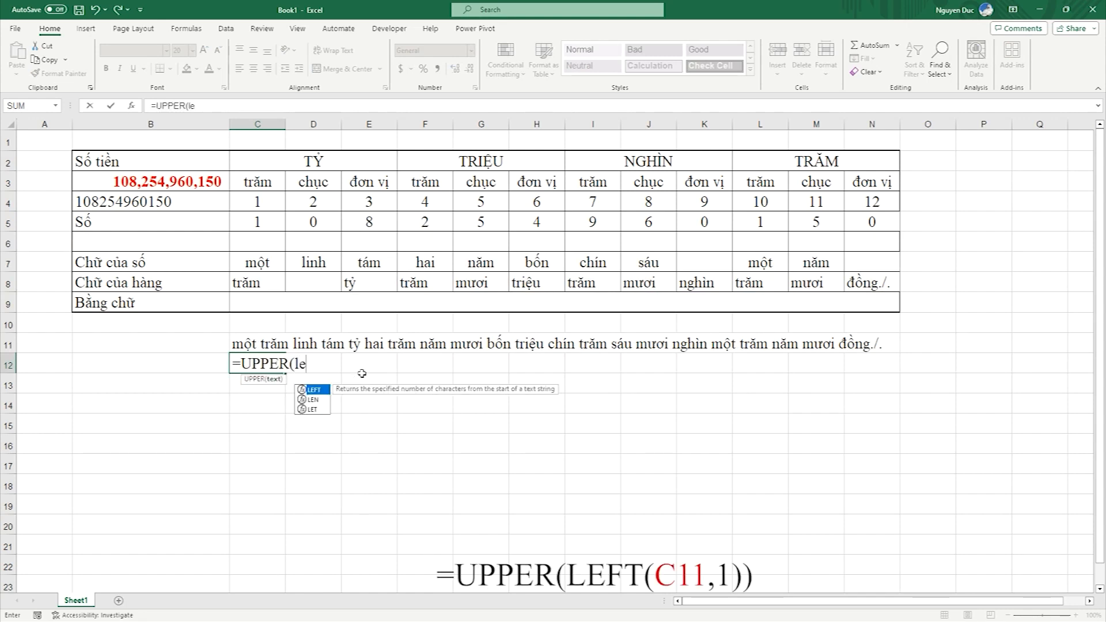
key("Tab")
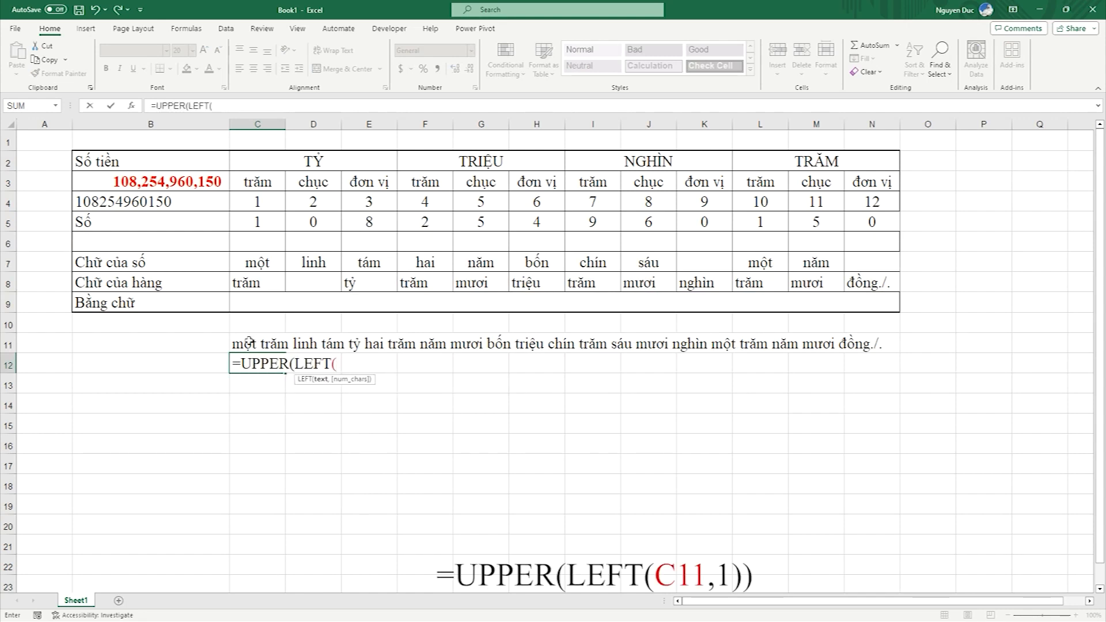
left_click(252, 343)
type(",1))")
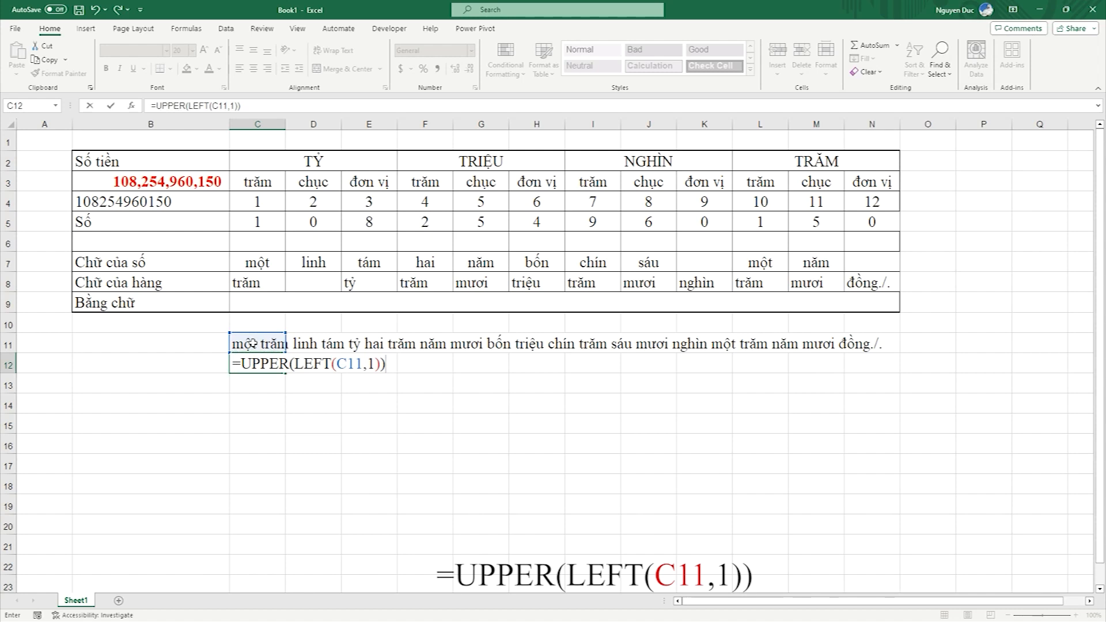
key("Return")
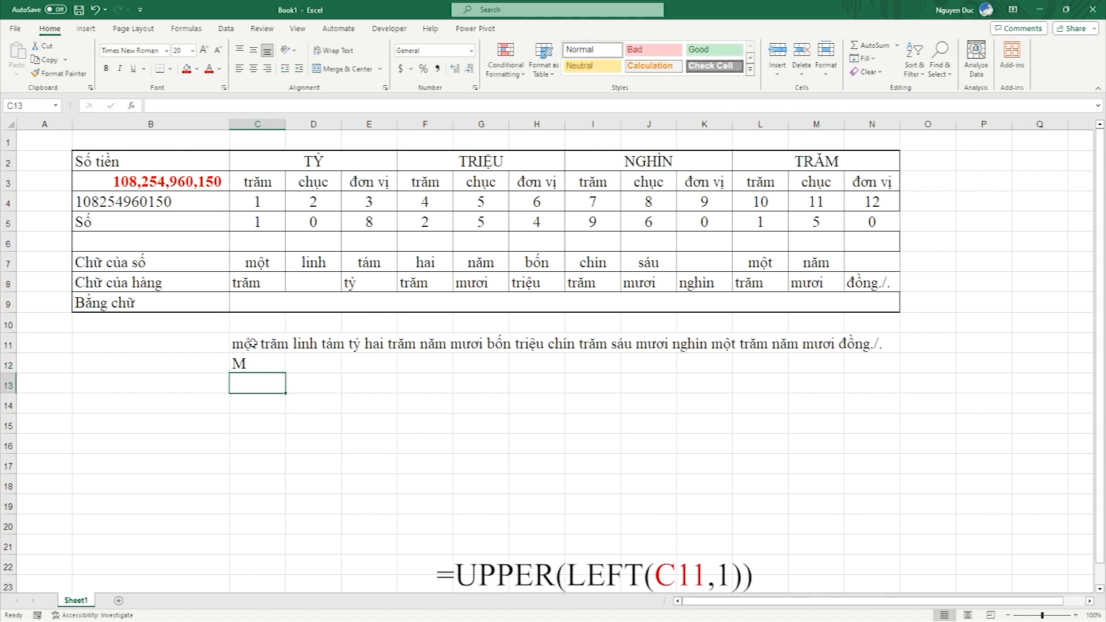
Step: Enter =RIGHT(C11,LEN(C11)-1) in C13 to drop the first letter
type("=")
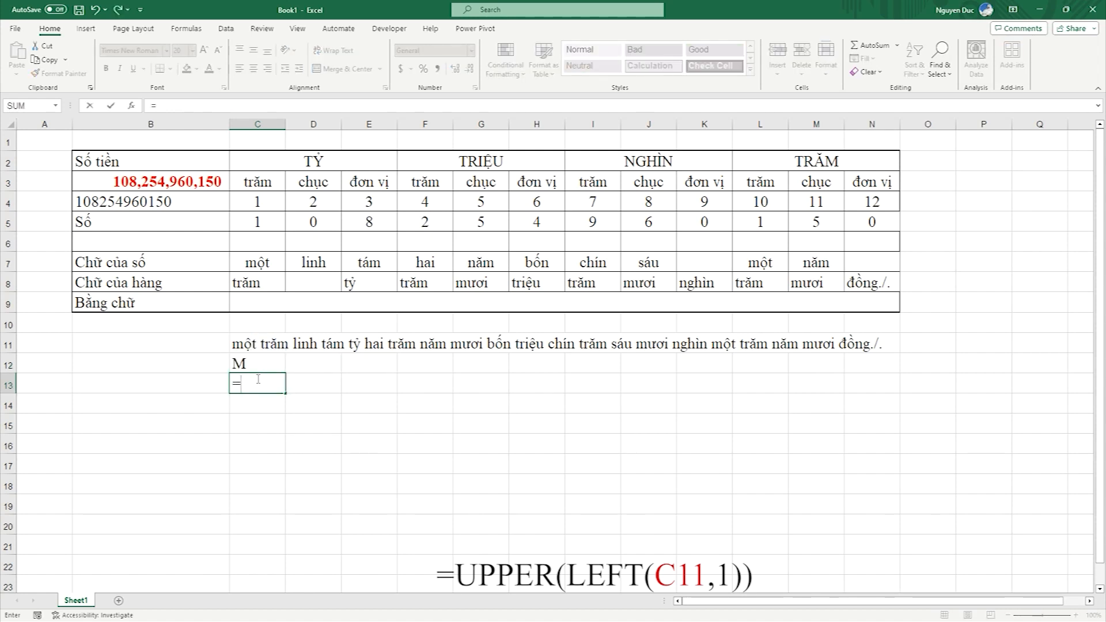
type("righ")
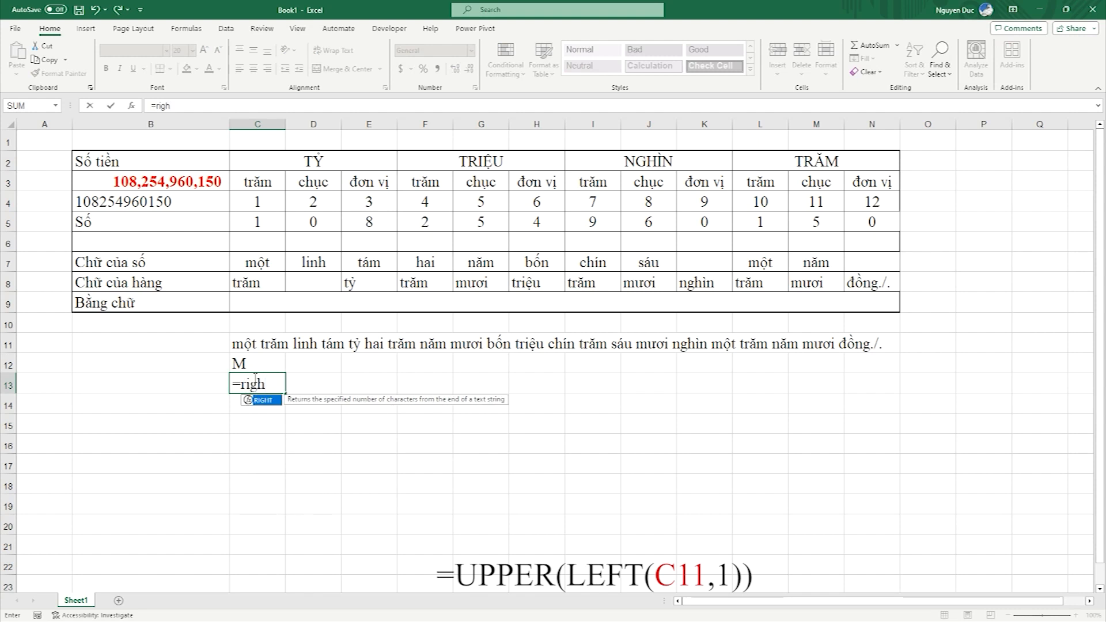
key("Tab")
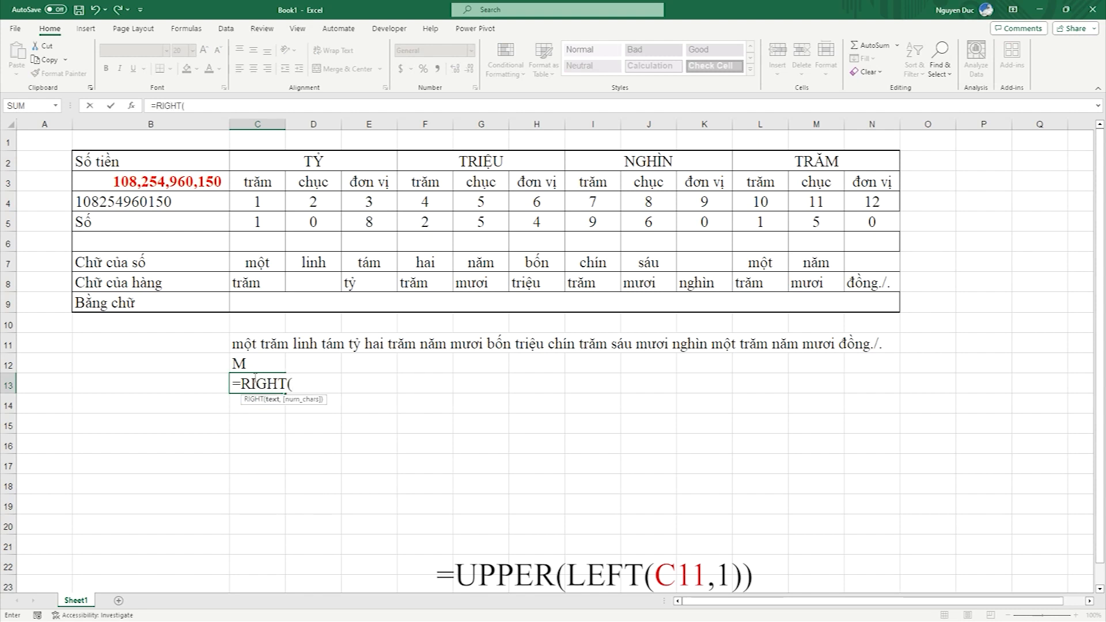
left_click(251, 345)
type(",")
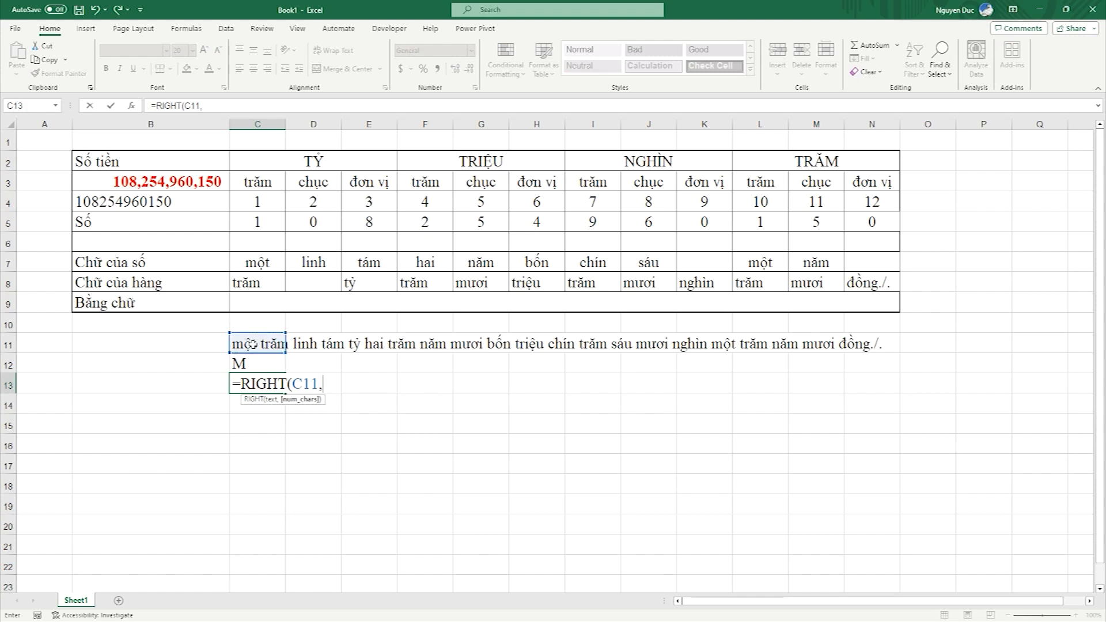
type("len")
key("Tab")
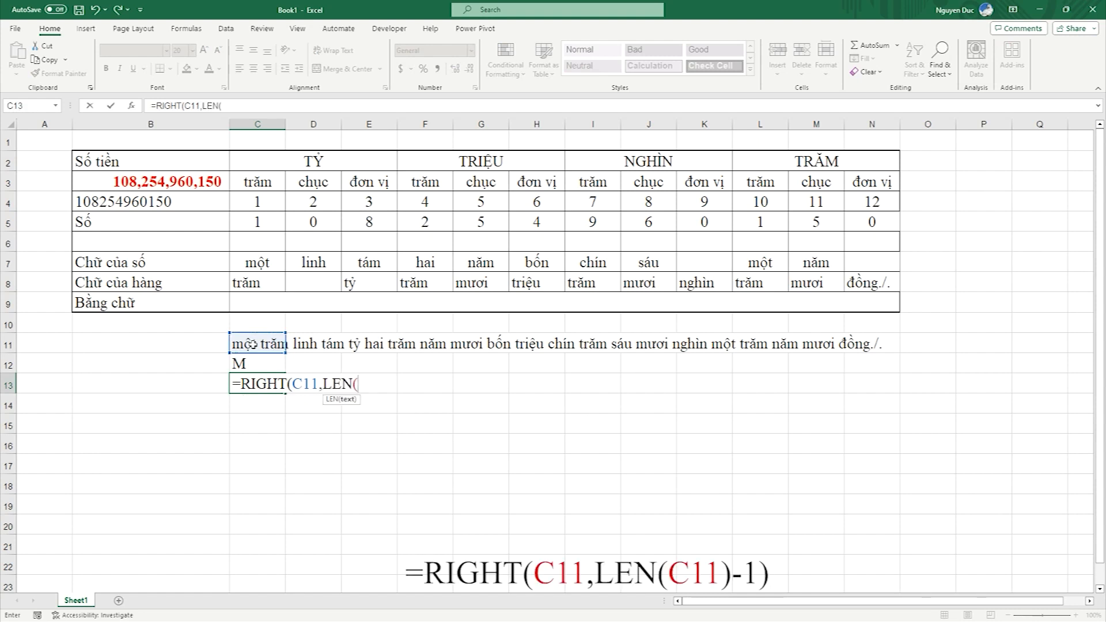
left_click(253, 344)
type(")-1)")
key("Return")
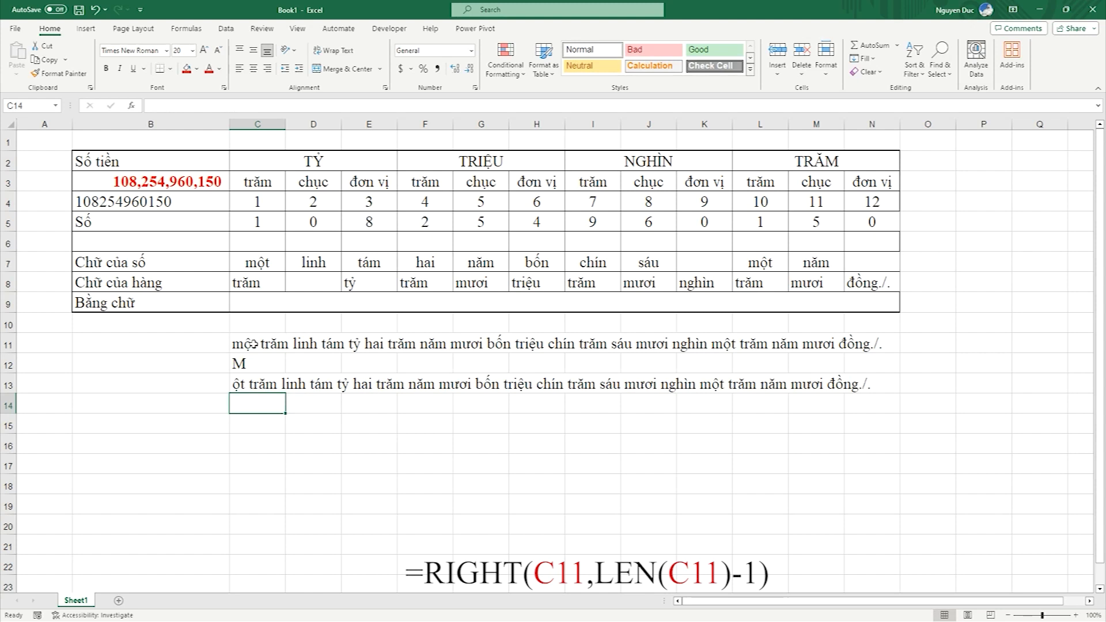
Step: Enter =C12&C13 in C14 to form the capitalised sentence
type("=")
left_click(251, 363)
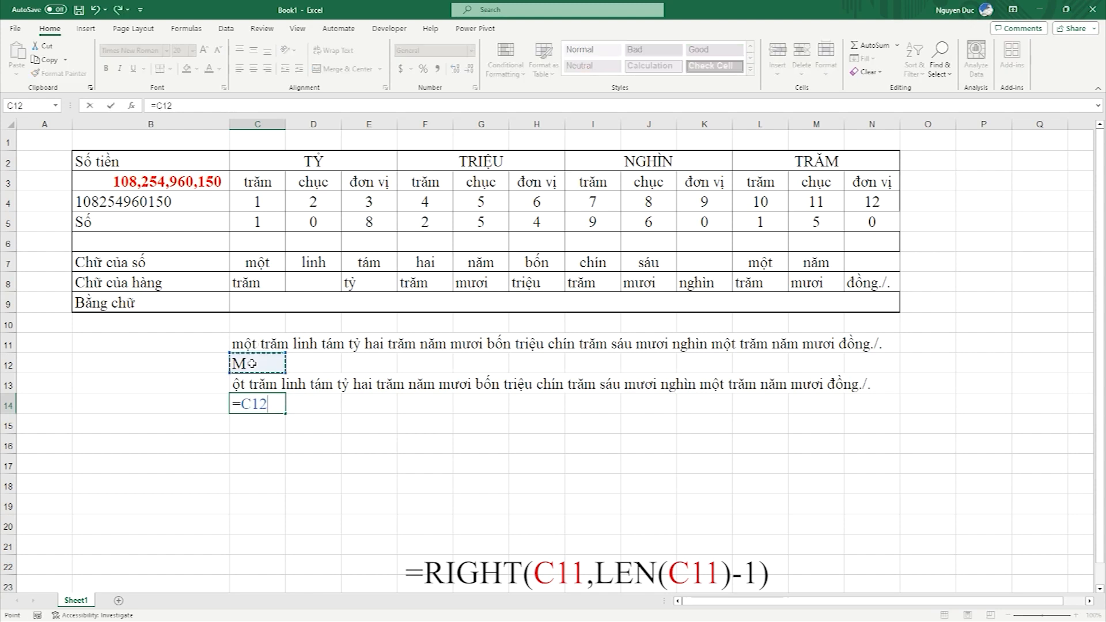
type("&")
left_click(248, 384)
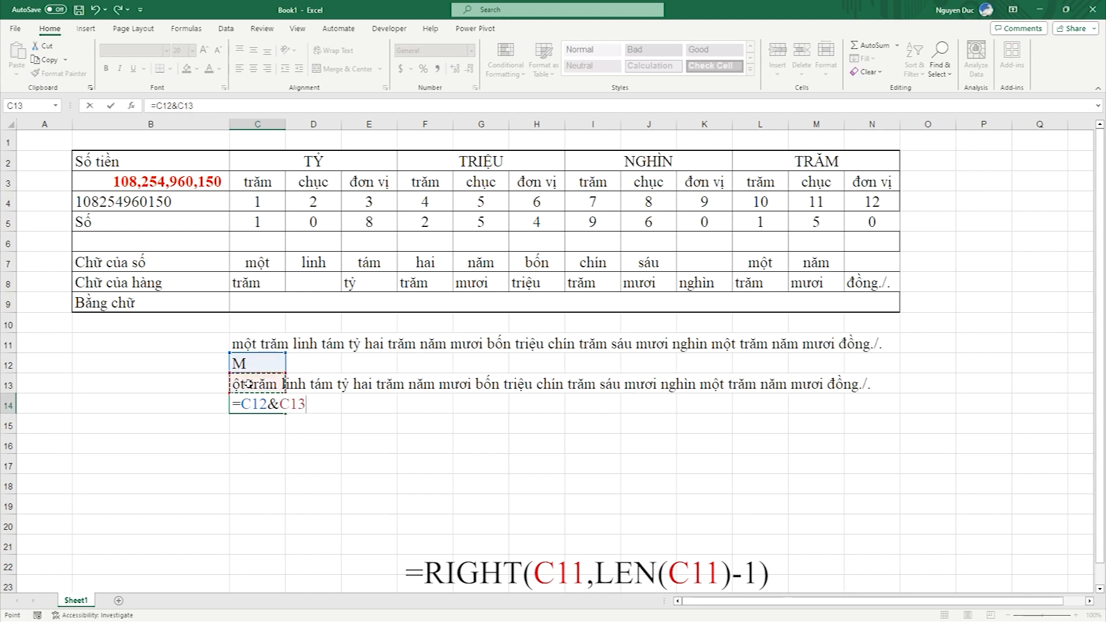
key("Return")
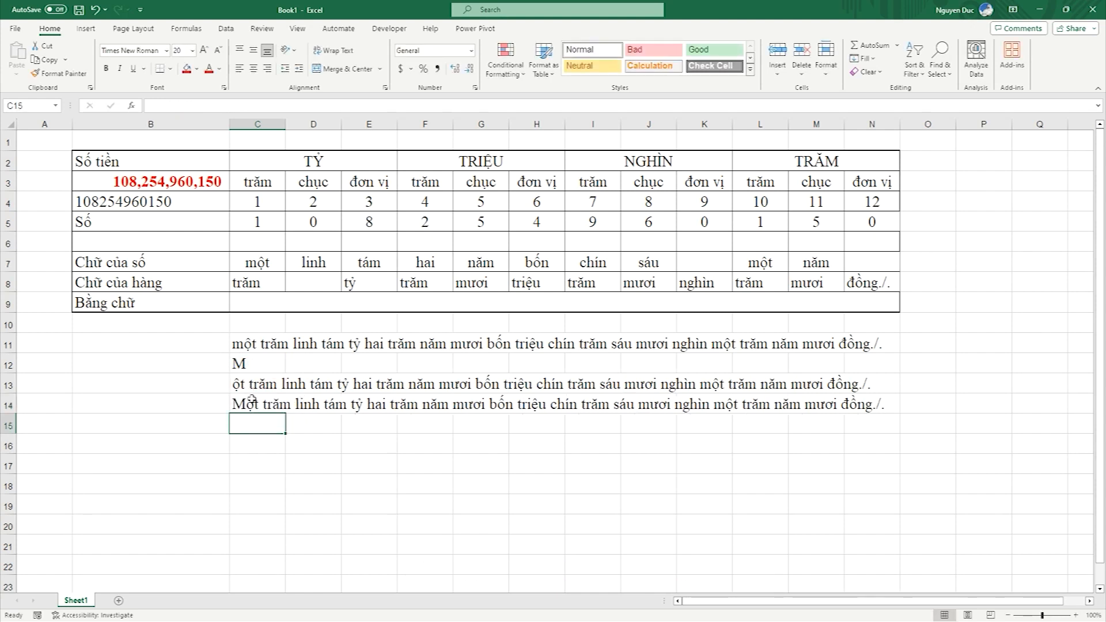
Step: Select the UPPER(LEFT(C11,1)) part of C12's formula for copying
left_click(256, 364)
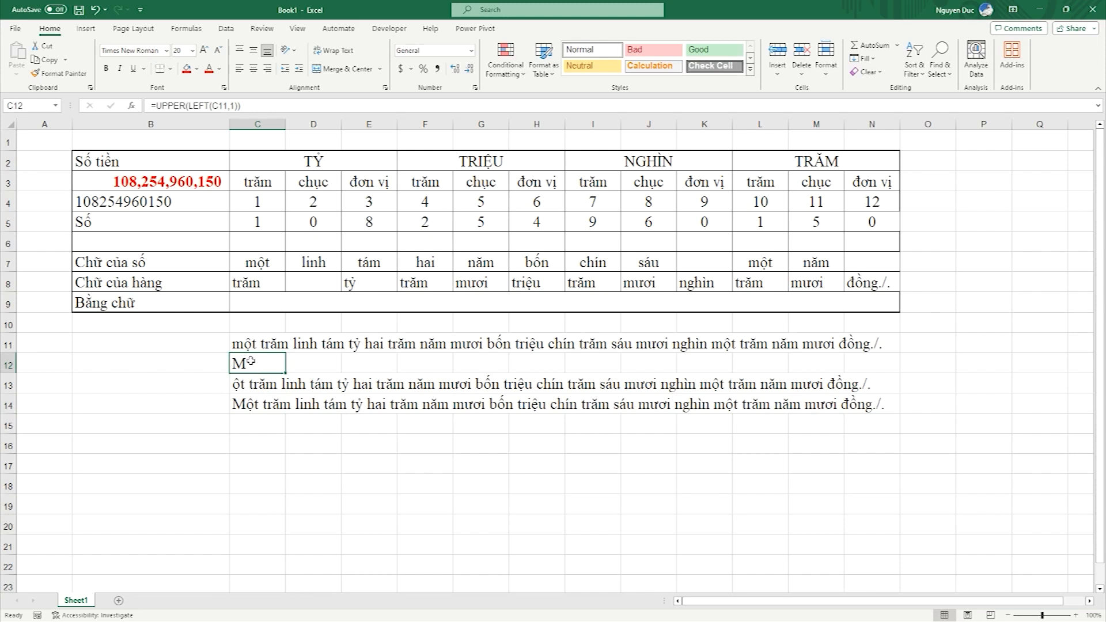
double_click(279, 365)
left_click_drag(241, 363, 390, 364)
key("Return")
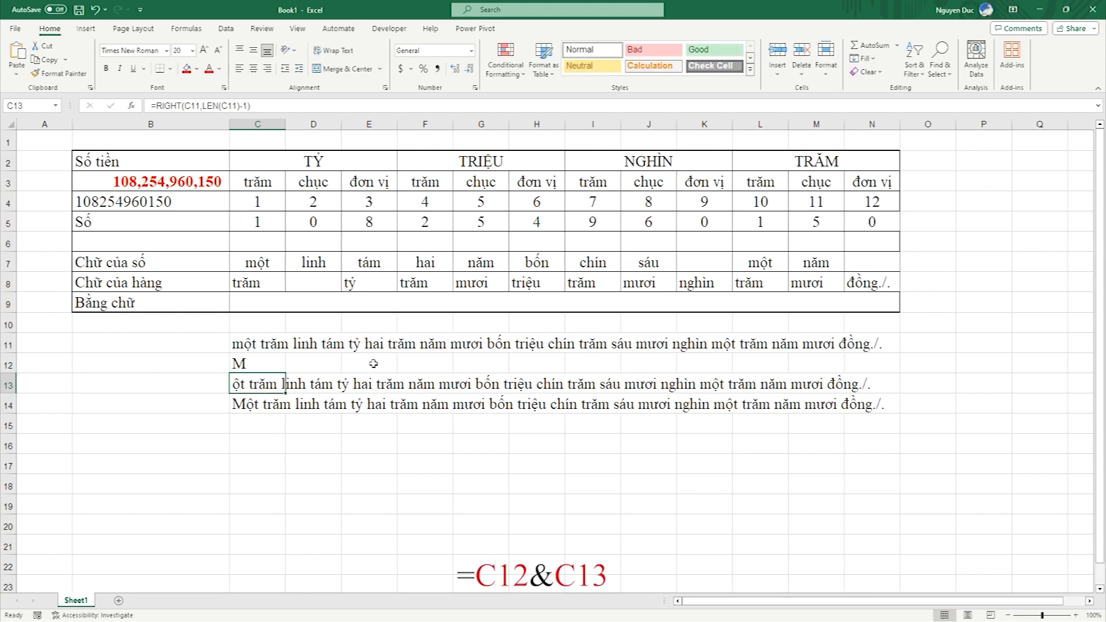
left_click(274, 405)
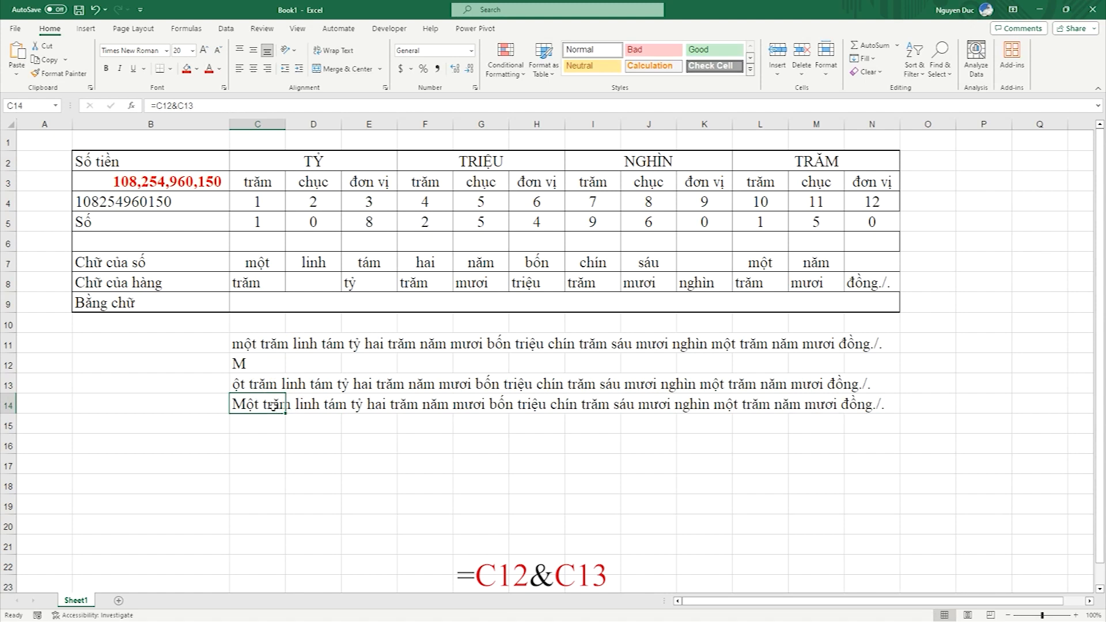
Step: In C14, replace the C12 reference with the pasted first-letter formula
double_click(273, 405)
left_click_drag(242, 404, 269, 405)
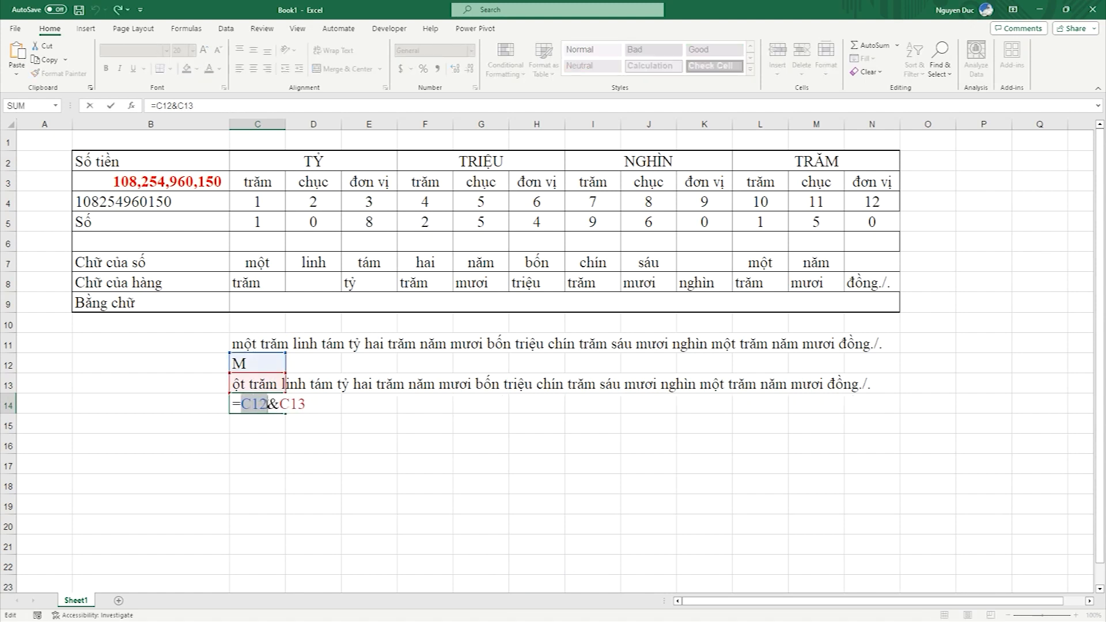
key("ctrl+v")
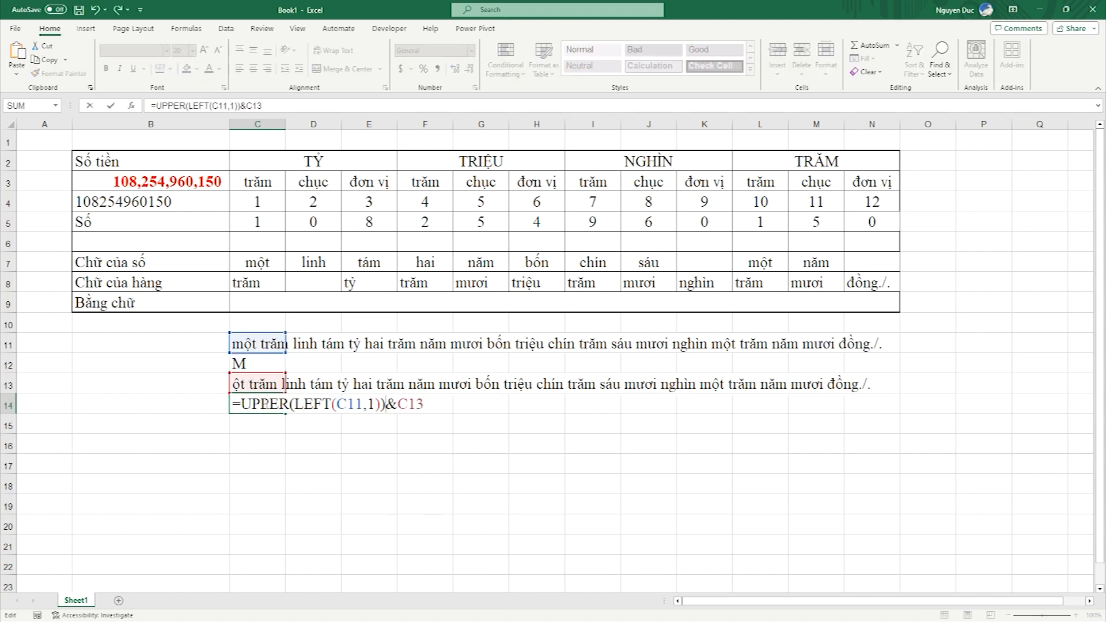
key("Return")
Step: Copy C13's remainder formula and substitute it for the C13 reference in C14
left_click(261, 388)
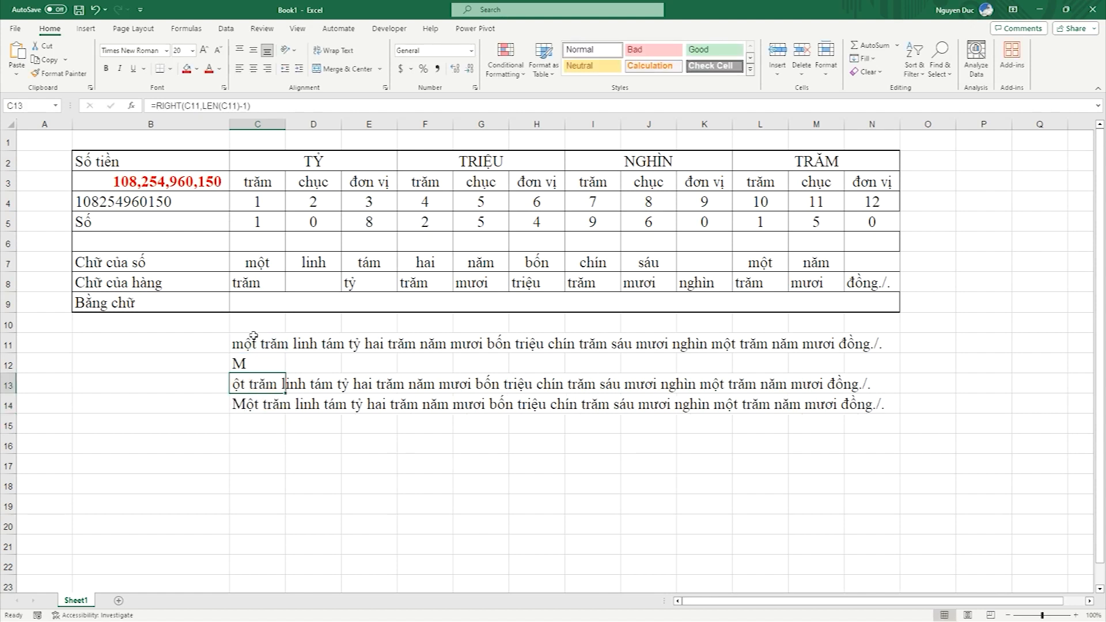
double_click(248, 384)
left_click_drag(241, 384, 414, 385)
key("ctrl+c")
key("Return")
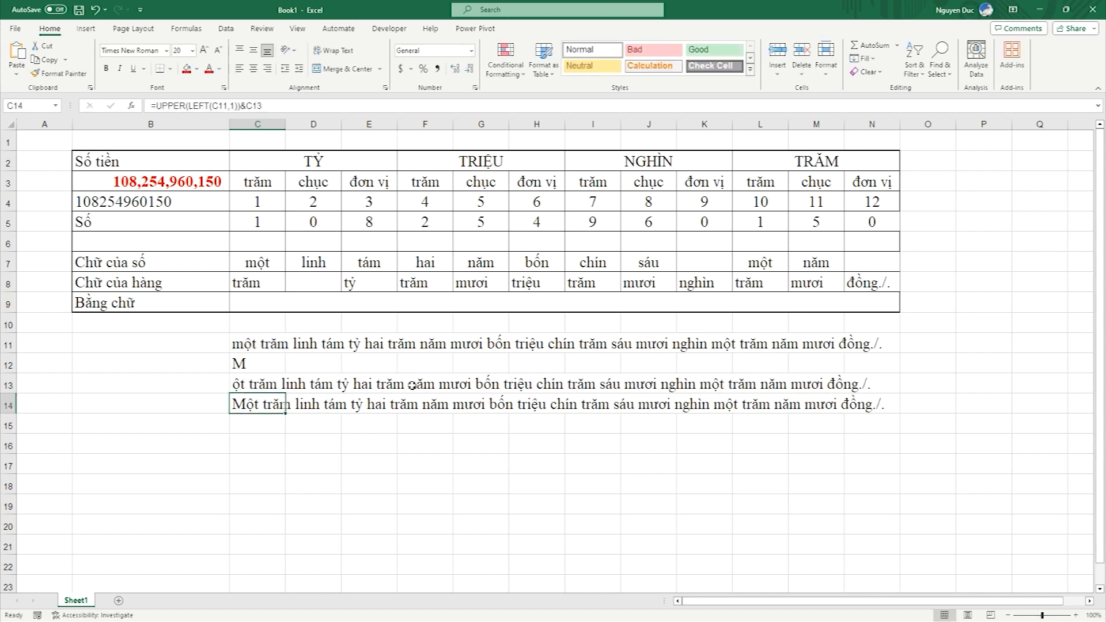
double_click(280, 404)
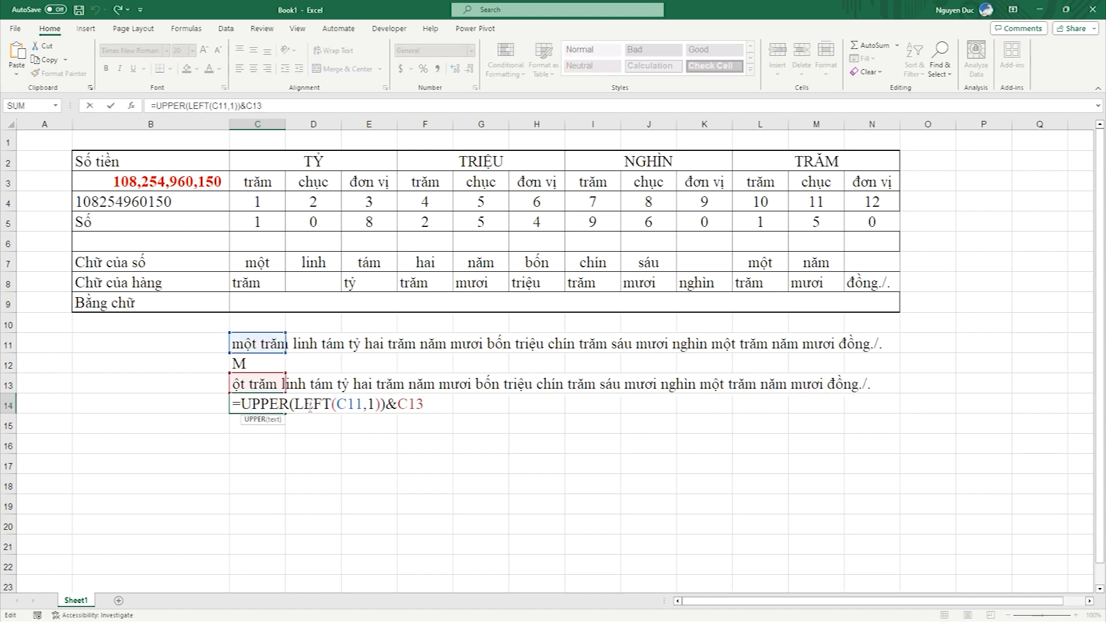
left_click_drag(398, 404, 427, 404)
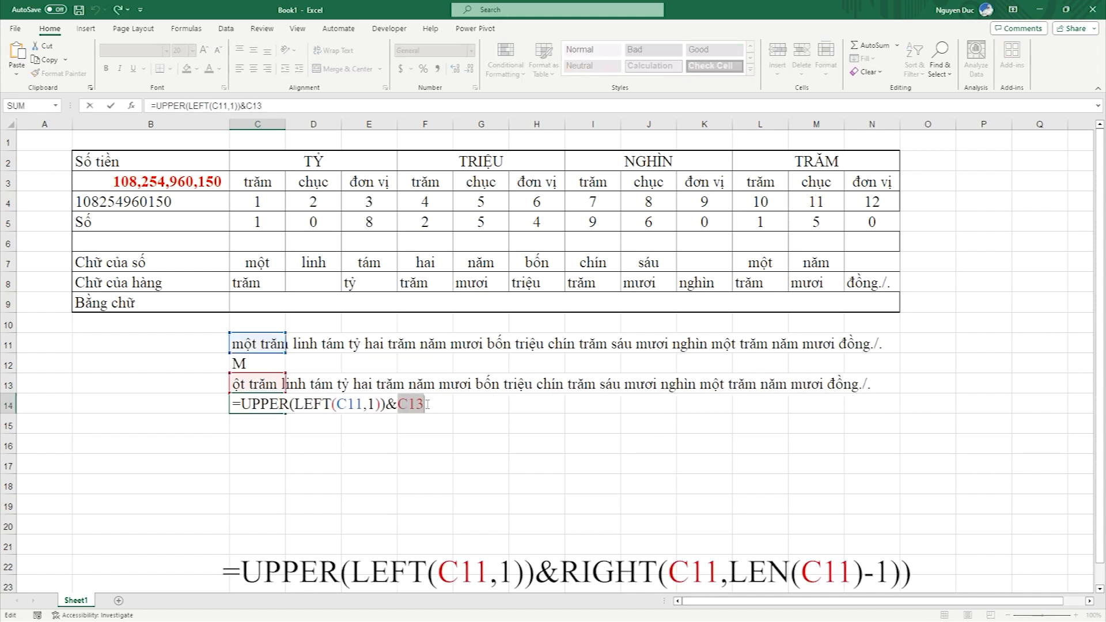
key("ctrl+v")
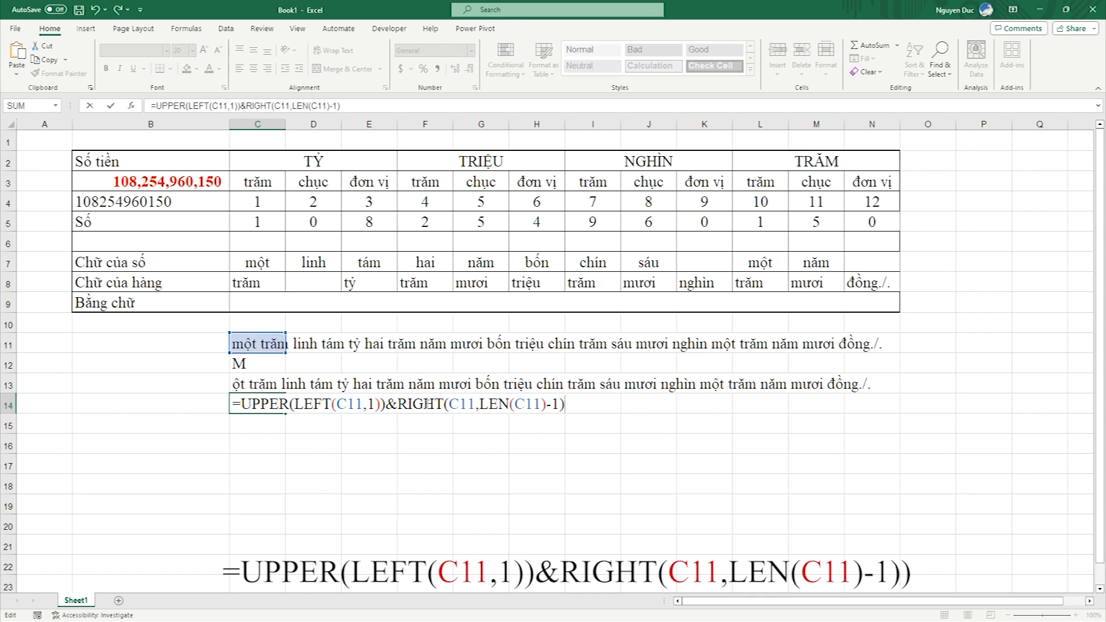
key("Return")
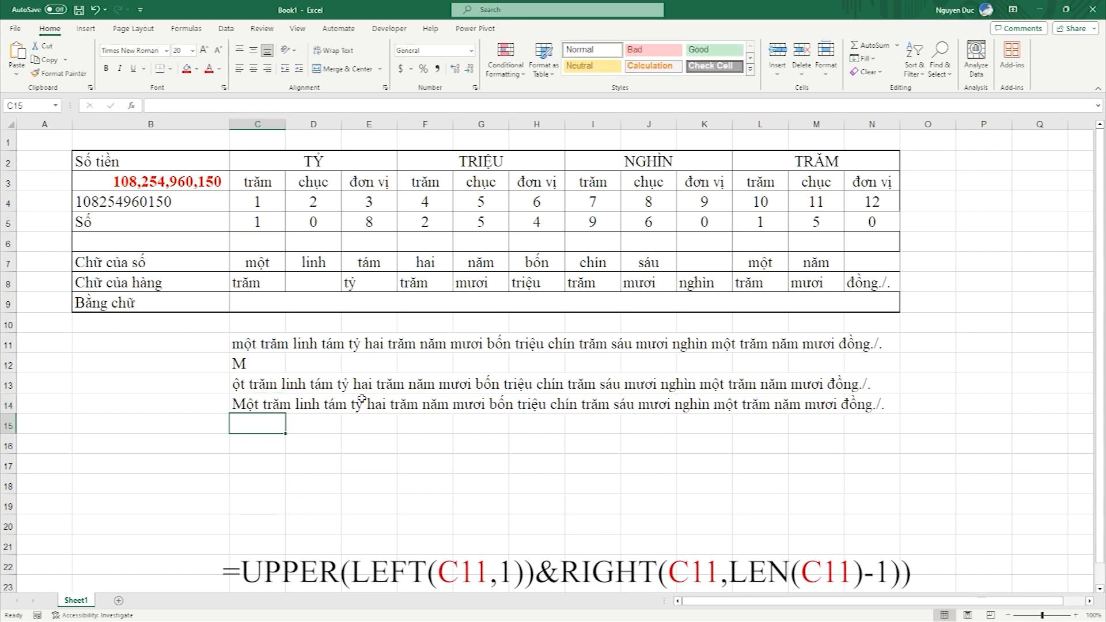
Step: Clear the helper cells C12 and C13
left_click(250, 385)
left_click_drag(250, 385, 249, 371)
key("Delete")
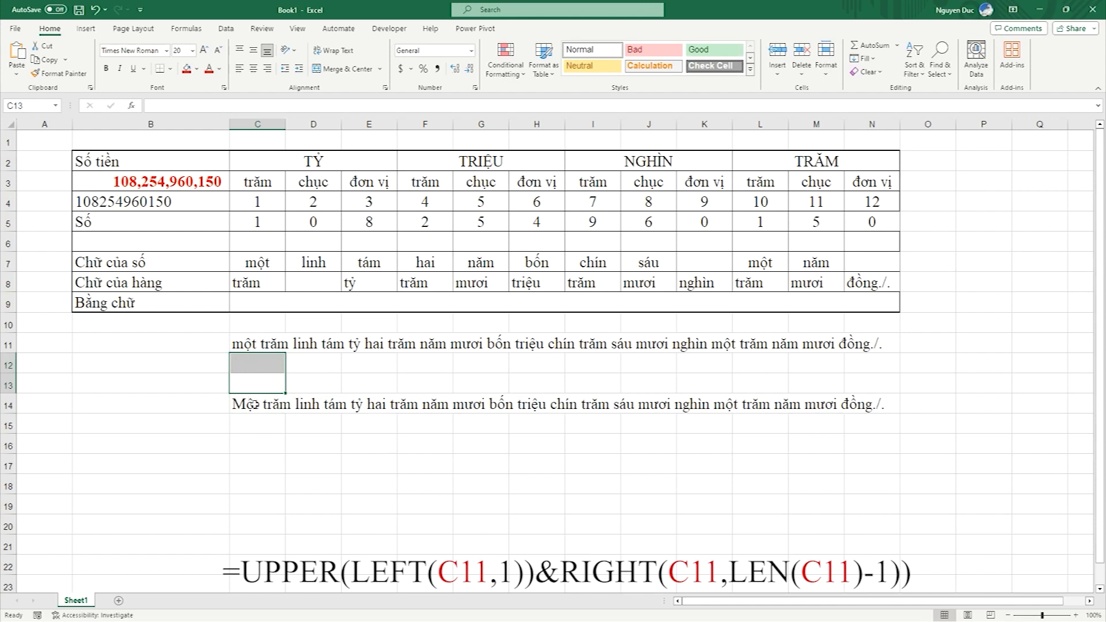
Step: Copy C11's whole TRIM(CONCATENATE(...)) expression
left_click(252, 405)
left_click(250, 344)
double_click(250, 344)
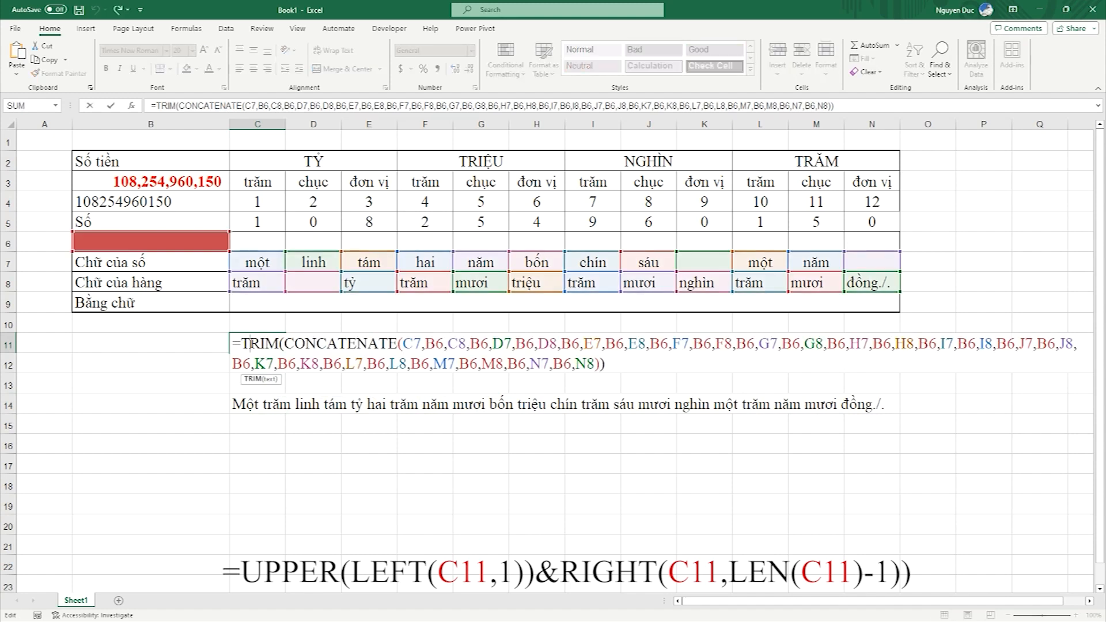
left_click_drag(240, 344, 608, 366)
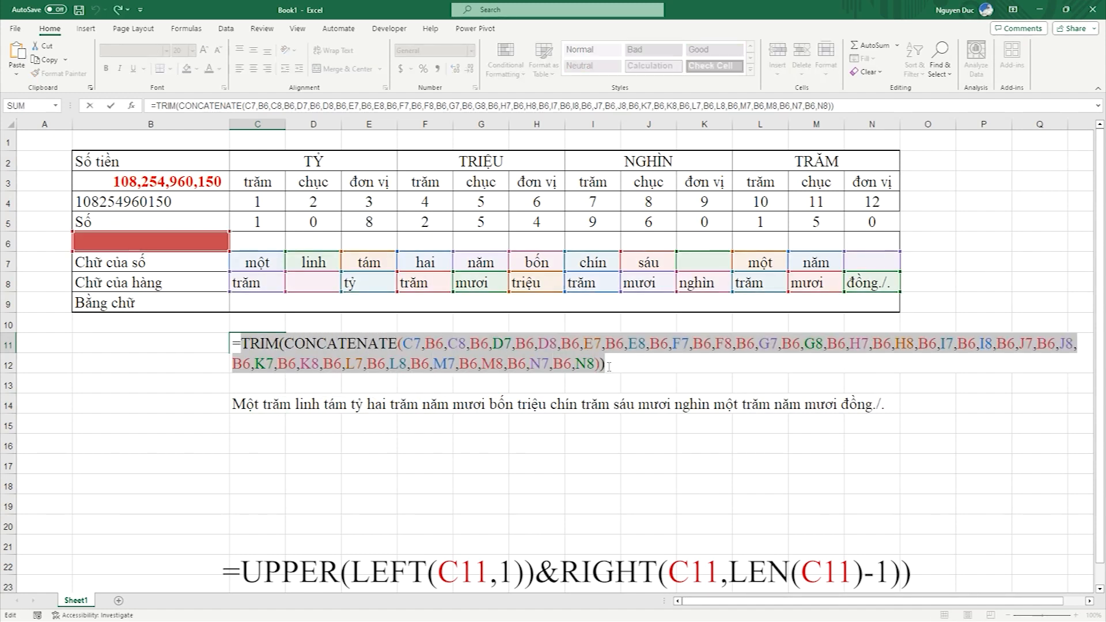
key("Return")
Step: Replace the C11 references inside LEFT, RIGHT and LEN in C14 with that expression
left_click(270, 405)
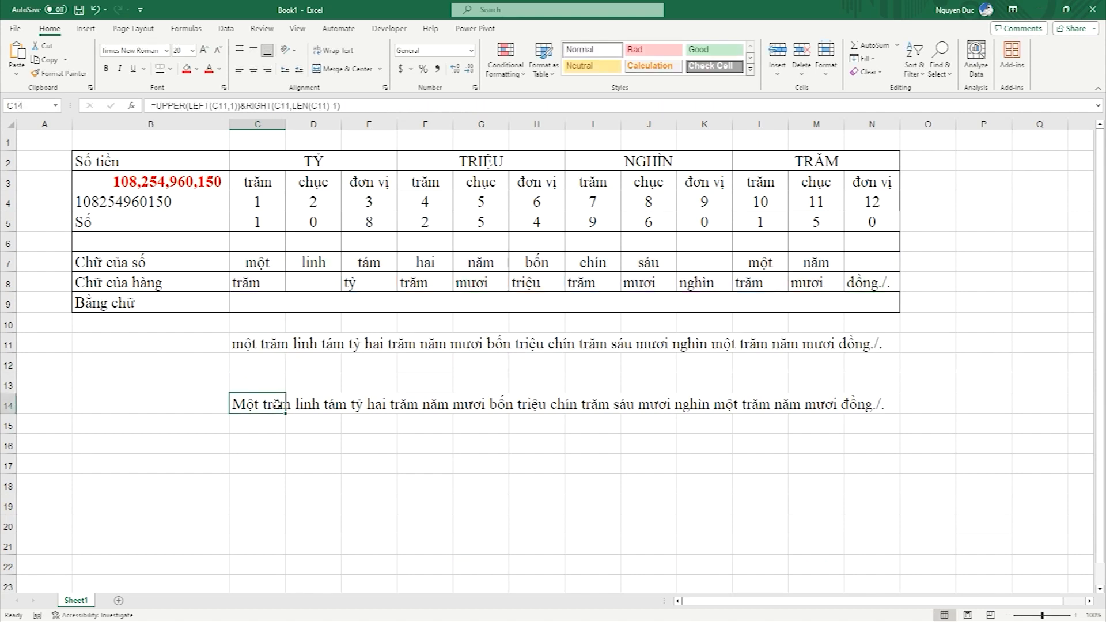
double_click(260, 405)
left_click_drag(337, 403, 363, 403)
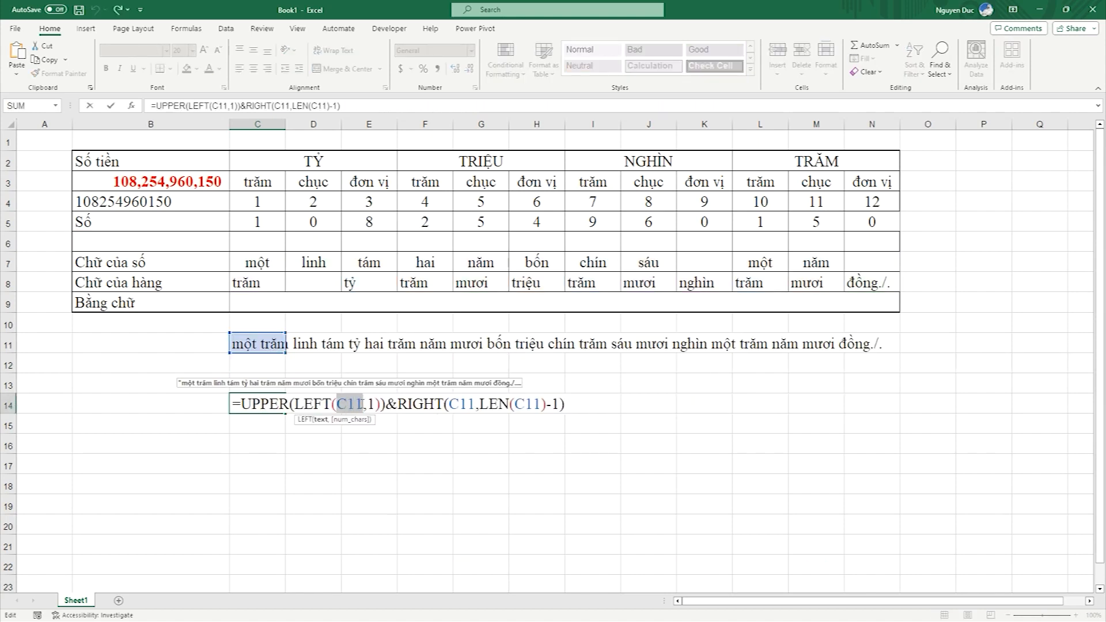
key("ctrl+v")
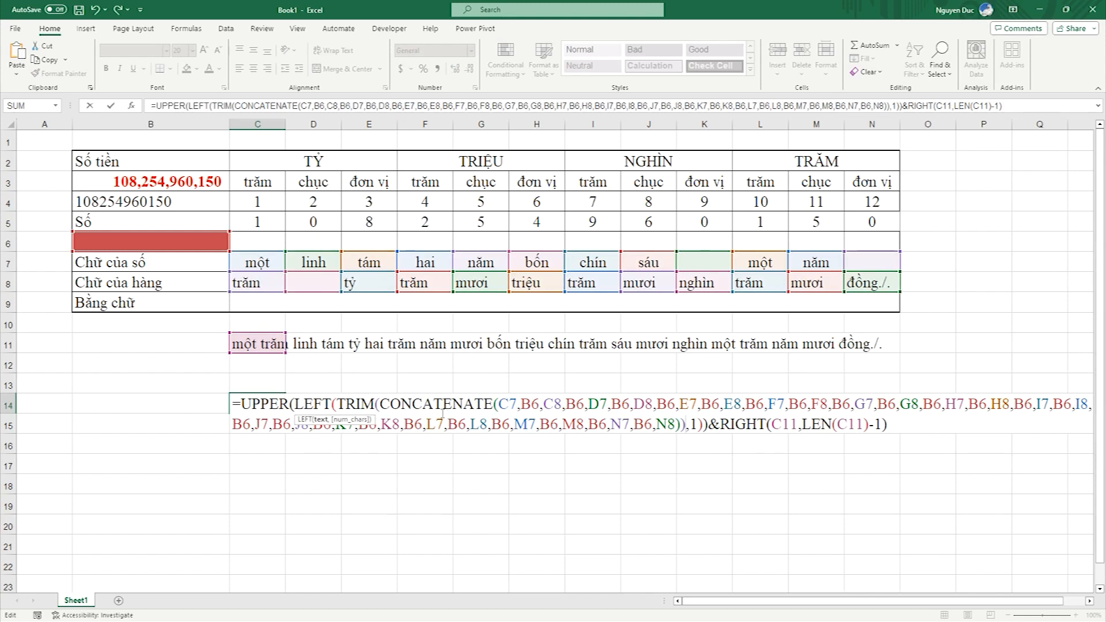
left_click_drag(771, 425, 794, 425)
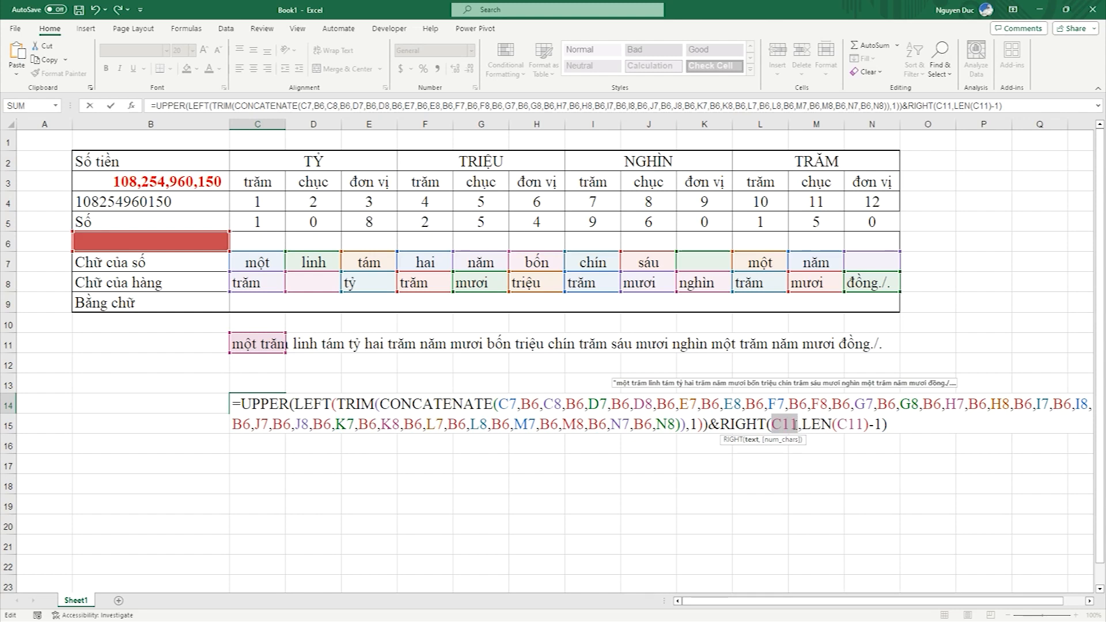
key("ctrl+v")
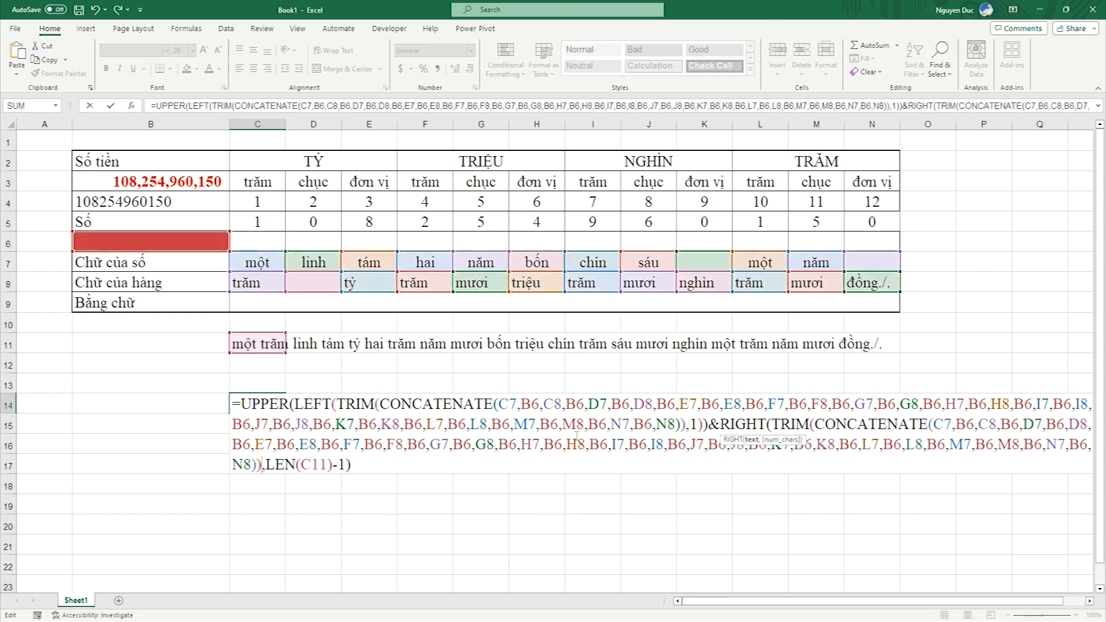
left_click_drag(302, 464, 330, 465)
key("ctrl+v")
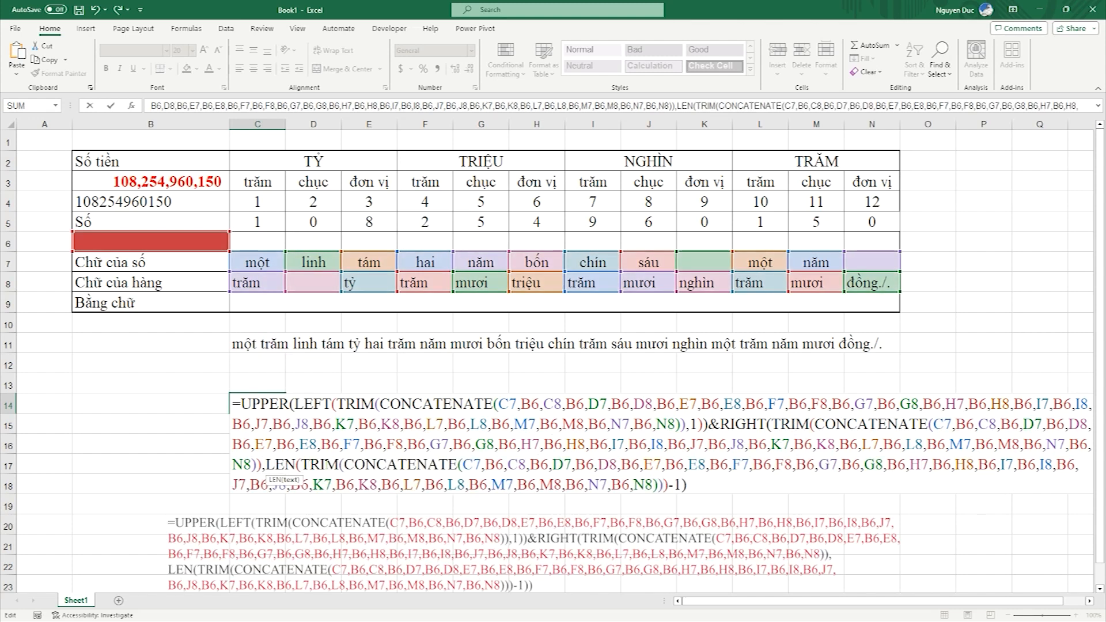
key("Return")
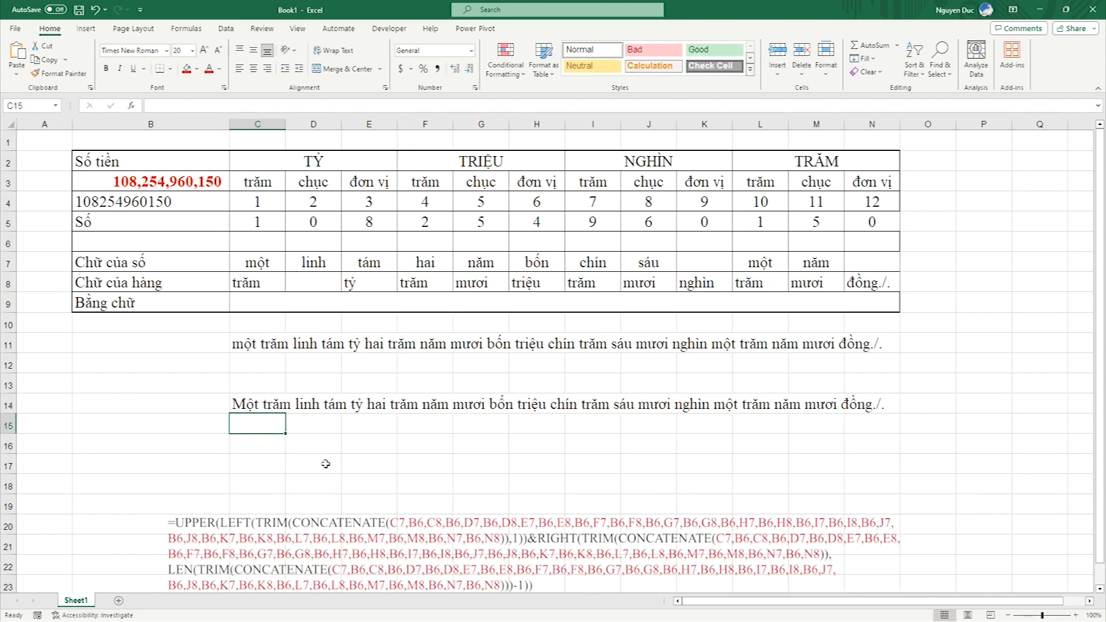
Step: Redo the RIGHT and LEN substitutions in C14 so no C11 reference remains
left_click(264, 406)
double_click(263, 406)
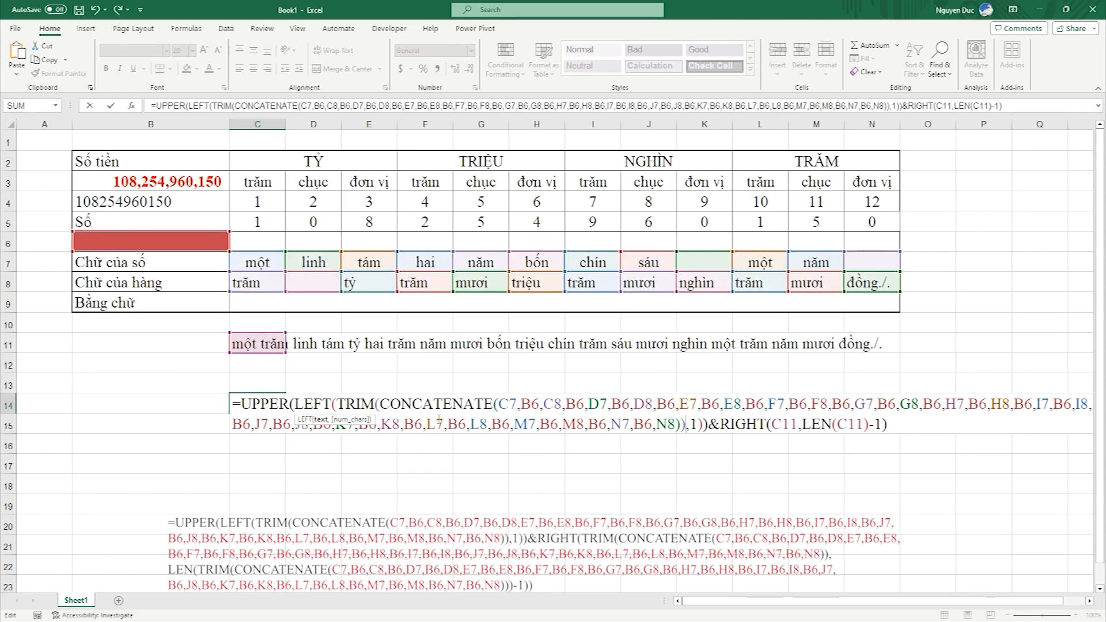
left_click_drag(772, 424, 798, 425)
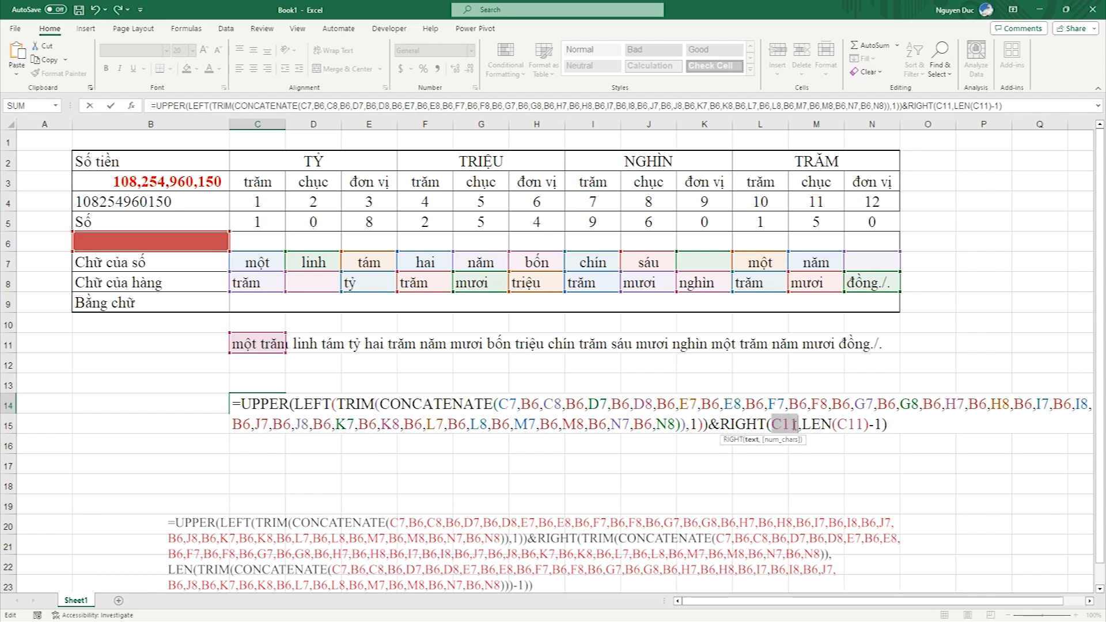
key("ctrl+v")
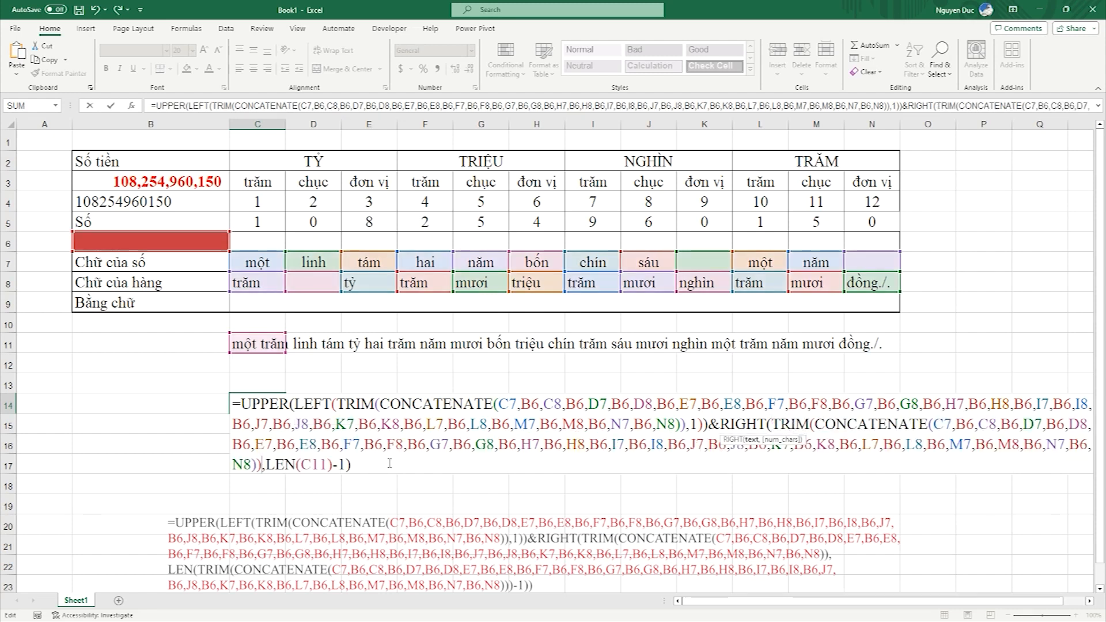
left_click_drag(301, 465, 327, 465)
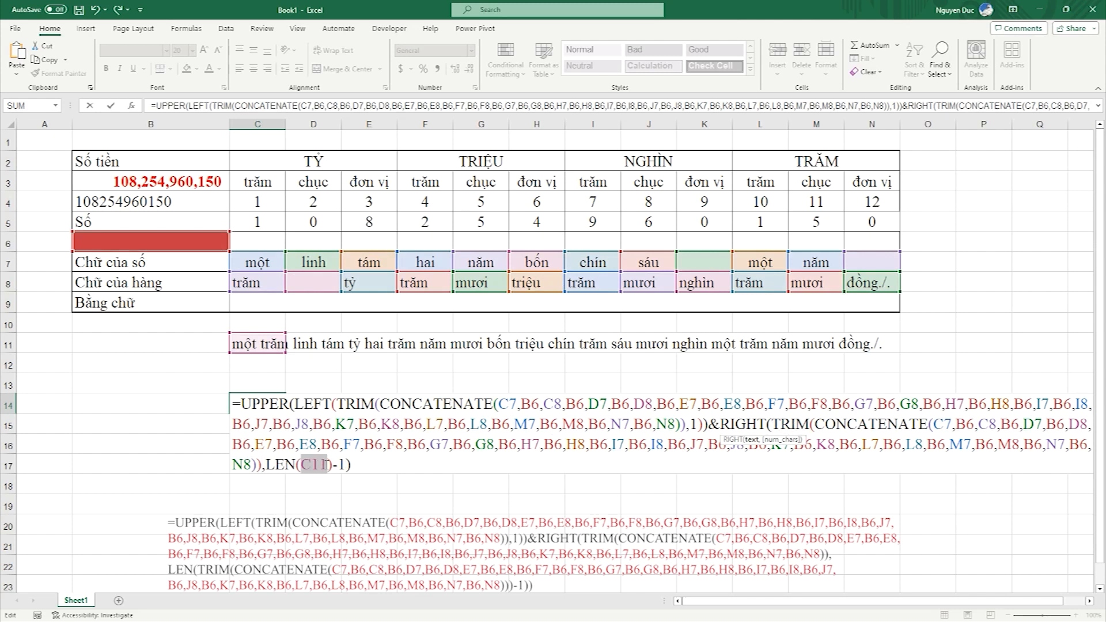
key("ctrl+v")
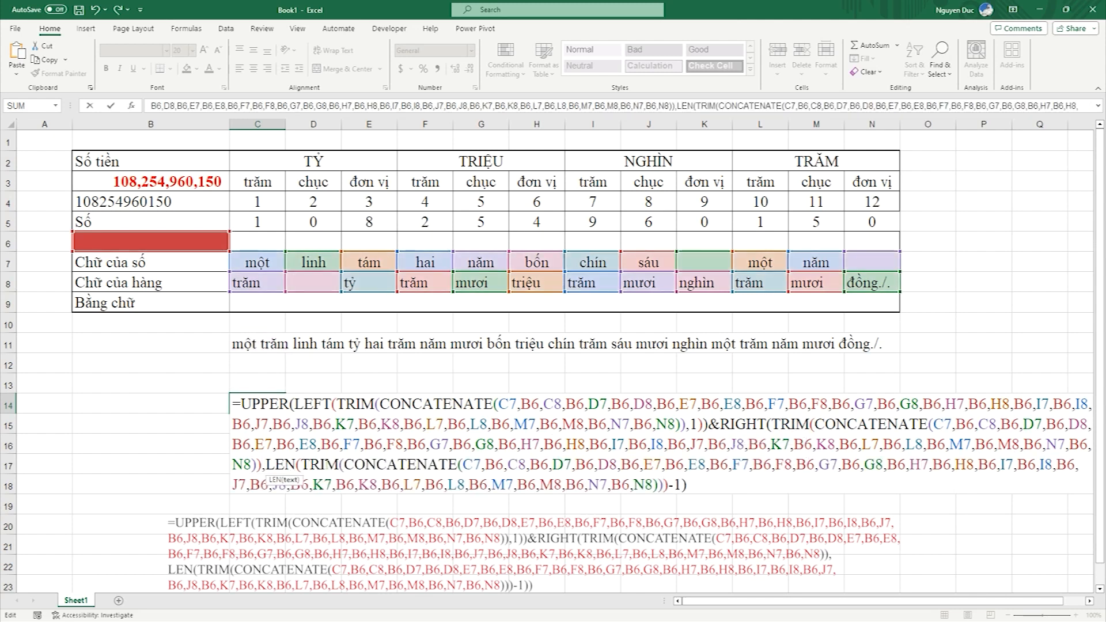
key("Return")
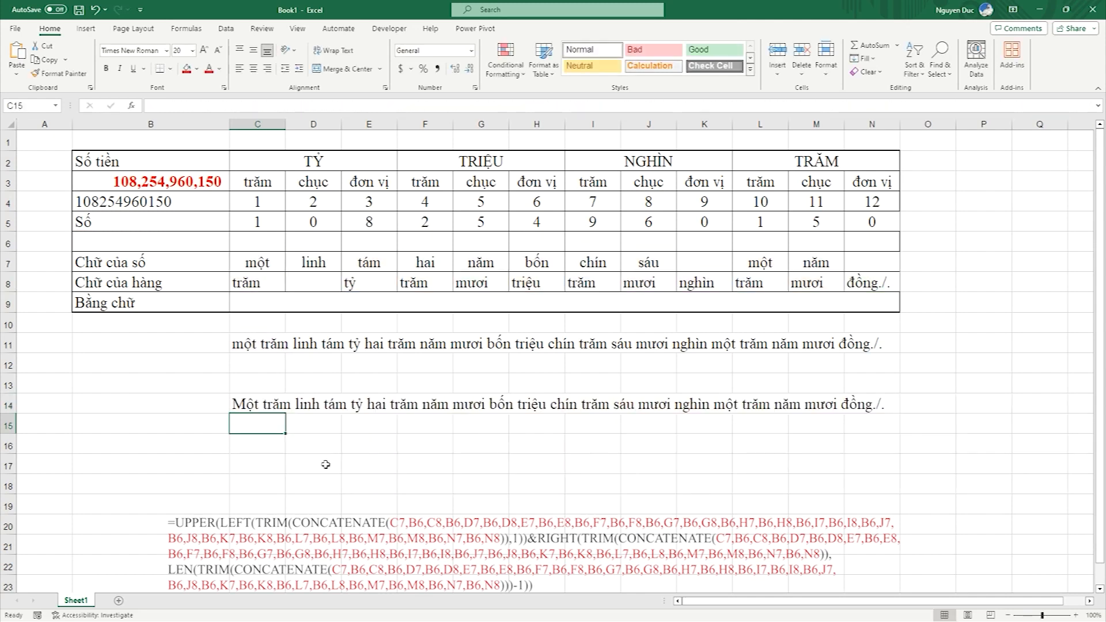
left_click(263, 406)
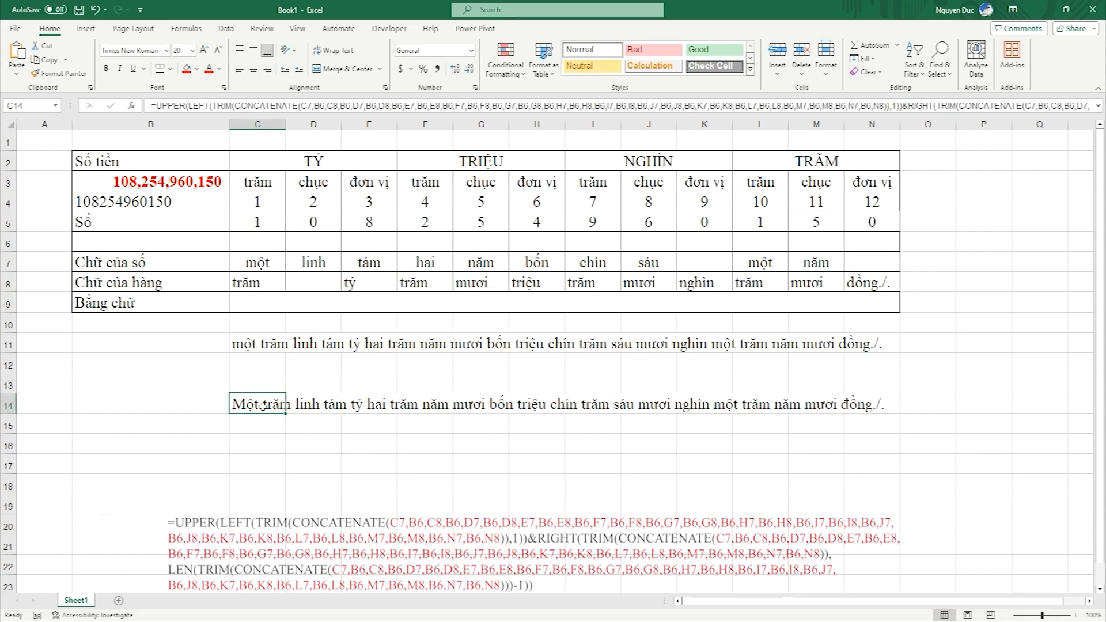
Step: Copy C14's self-contained formula into the merged Bằng chữ cell C9
double_click(263, 406)
left_click_drag(241, 405, 701, 485)
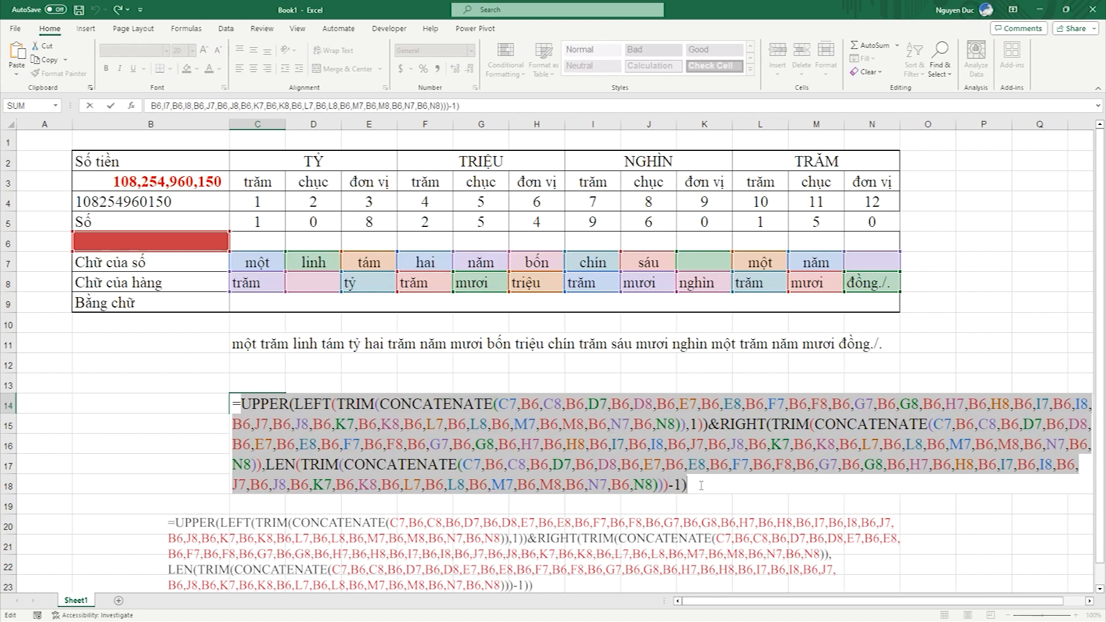
key("Return")
left_click(246, 306)
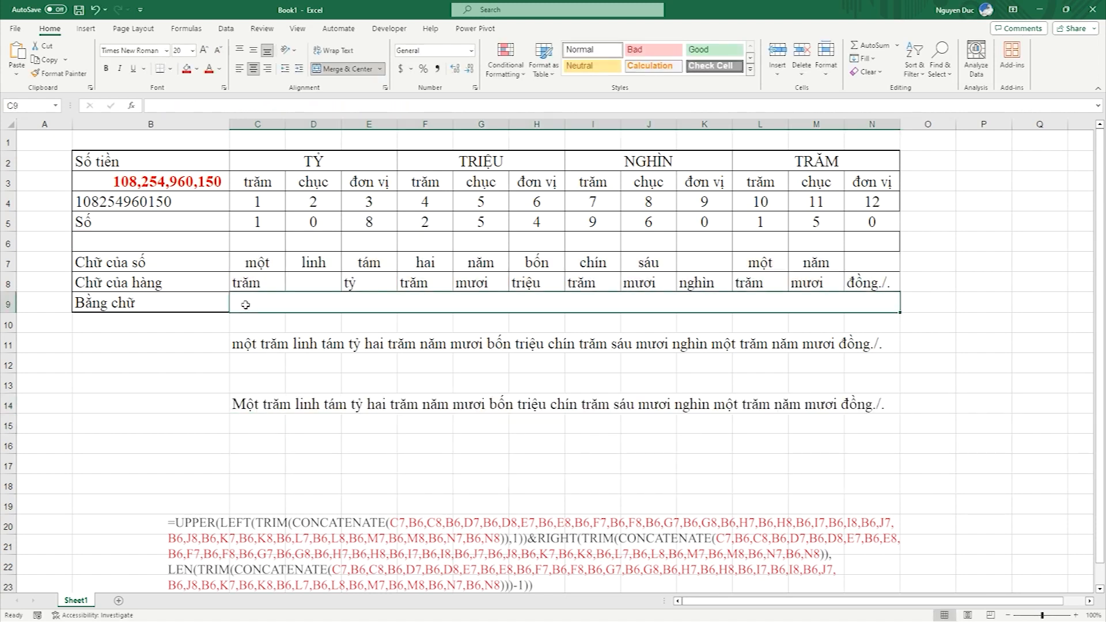
double_click(247, 305)
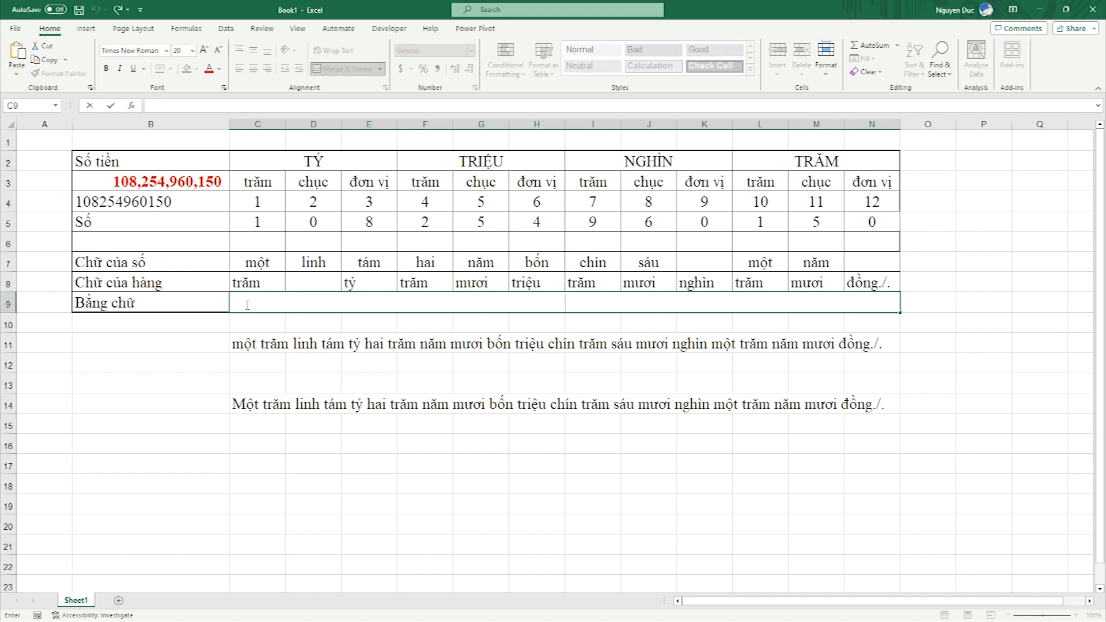
type("=UPPER(LEFT(TRIM(CONCATENATE(C7,B6,C8,B6,D7,B6,D8,B6,E7,B6,E8,B6,F7,B6,F8,B6,G7,B6,G8,B6,H7,B6,H8,B6,I7,B6,I8,B6,J7,B6,J8,B6,K7,B6,K8,B6,L7,B6,L8,B6,M7,B6,M8,B6,N7,B6,N8)),1))&RIGHT(TRIM(CONCATENATE(C7,B6,C8,B6,D7,B6,D8,B6,E7,B6,E8,B6,F7,B6,F8,B6,G7,B6,G8,B6,H7,B6,H8,B6,I7,B6,I8,B6,J7,B6,J8,B6,K7,B6,K8,B6,L7,B6,L8,B6,M7,B6,M8,B6,N7,B6,N8)),LEN(TRIM(CONCATENATE(C7,B6,C8,B6,D7,B6,D8,B6,E7,B6,E8,B6,F7,B6,F8,B6,G7,B6,G8,B6,H7,B6,H8,B6,I7,B6,I8,B6,J7,B6,J8,B6,K7,B6,K8,B6,L7,B6,L8,B6,M7,B6,M8,B6,N7,B6,N8)))-1)")
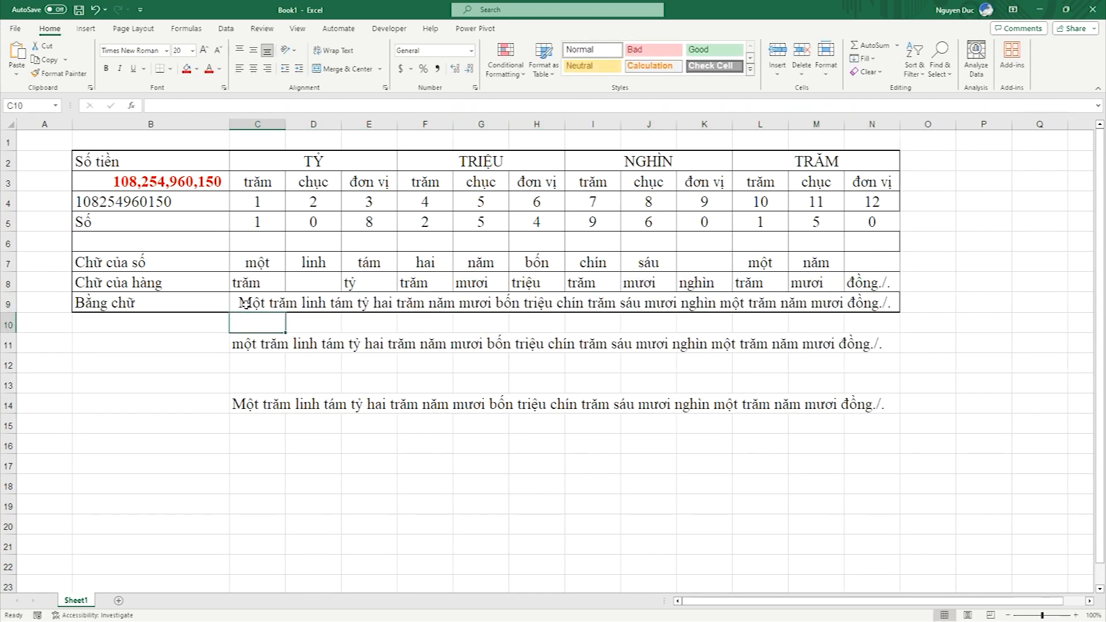
Step: Make the Bằng chữ sentence bold red and widen columns C through N equally
left_click(244, 303)
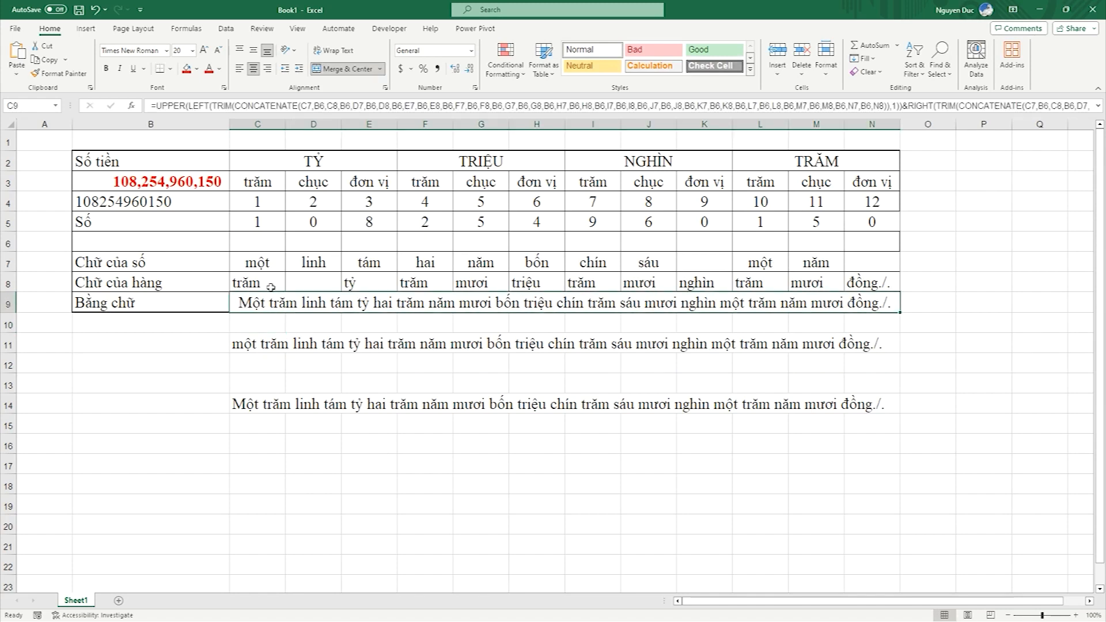
left_click(209, 68)
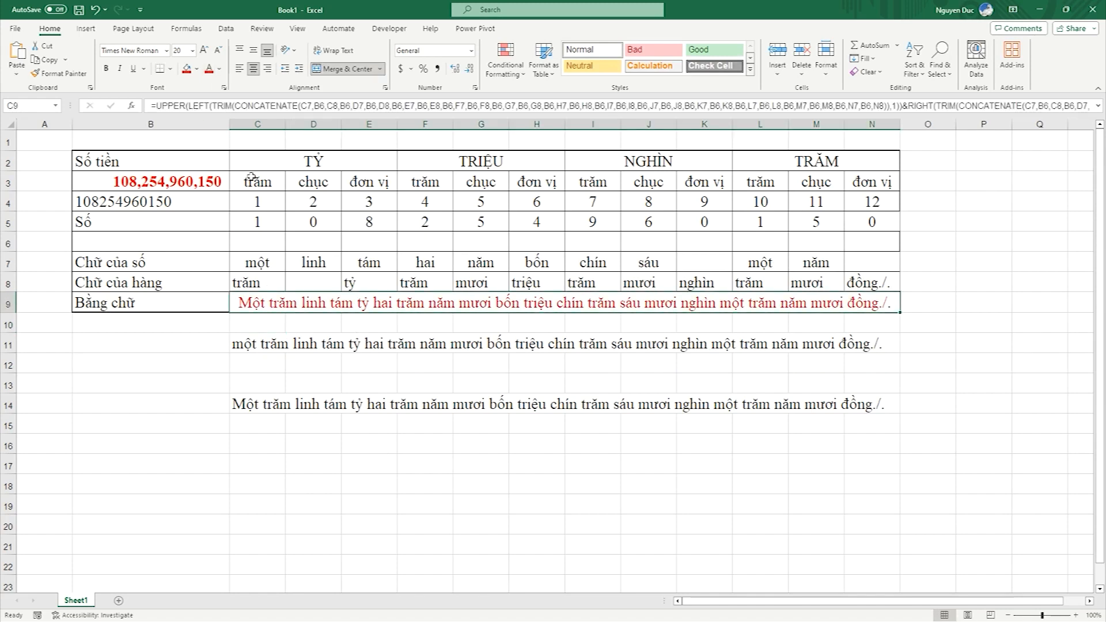
left_click(106, 68)
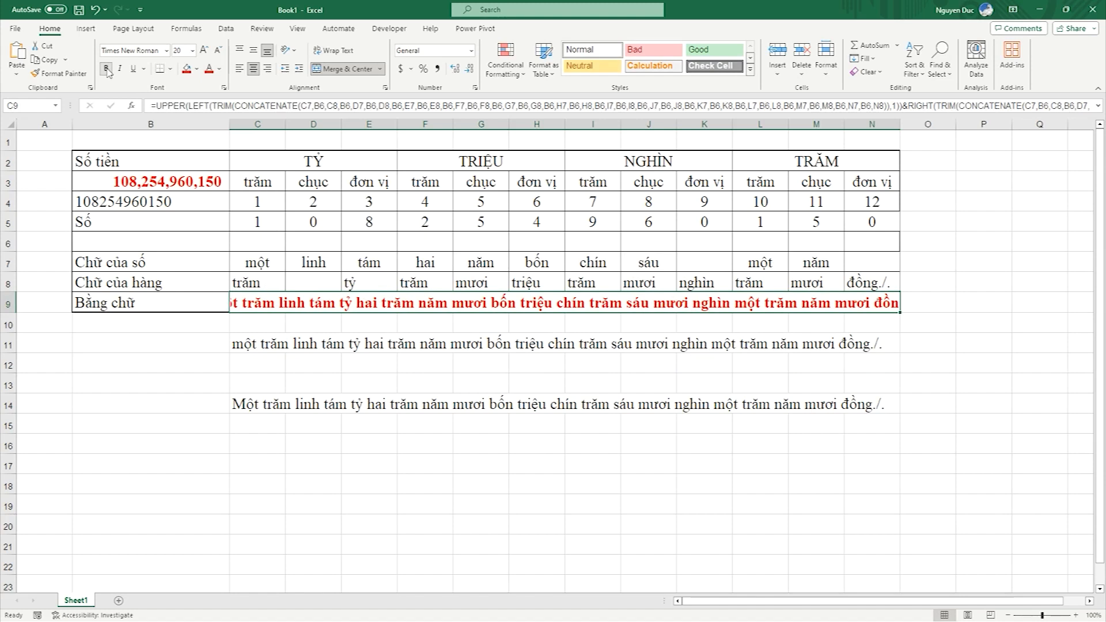
left_click(257, 126)
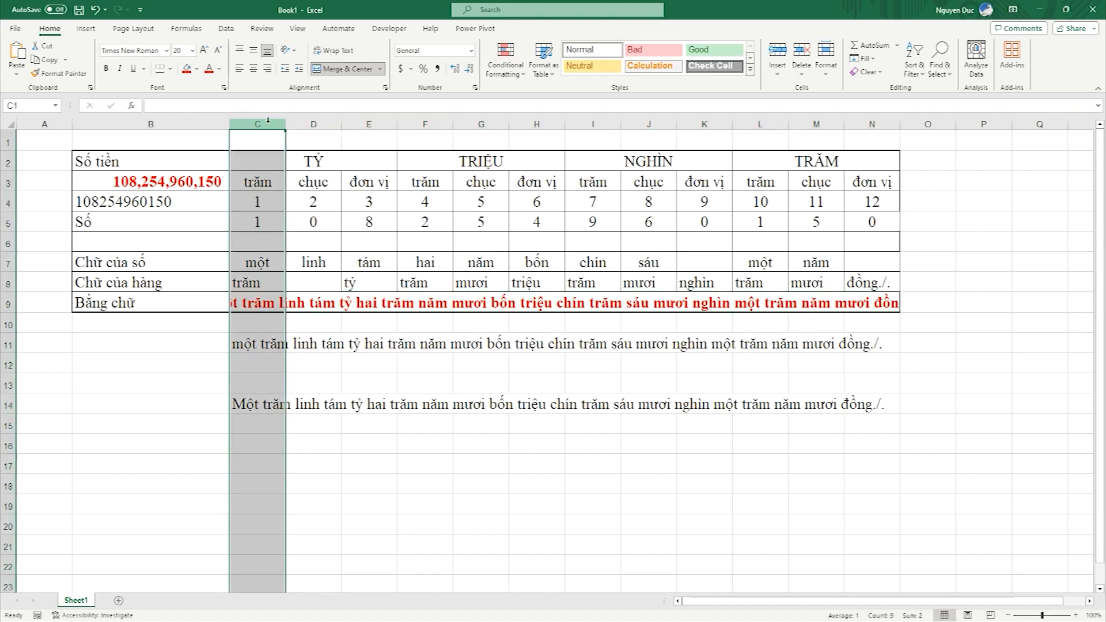
left_click(871, 124, "shift")
mouse_move(901, 123)
left_mouse_down()
mouse_move(942, 124)
mouse_move(909, 125)
left_mouse_up()
left_click(148, 182)
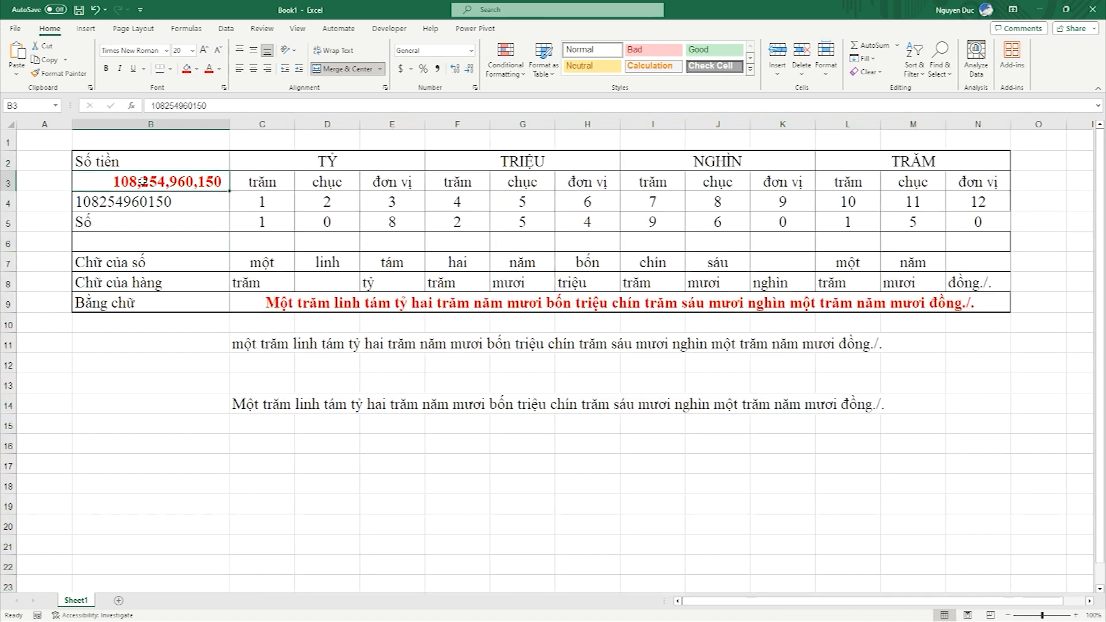
Step: Enter 345,098,167,246 in B3 and clear the helper sentences in C11 through C14
type("3")
type("45,098,")
type("167")
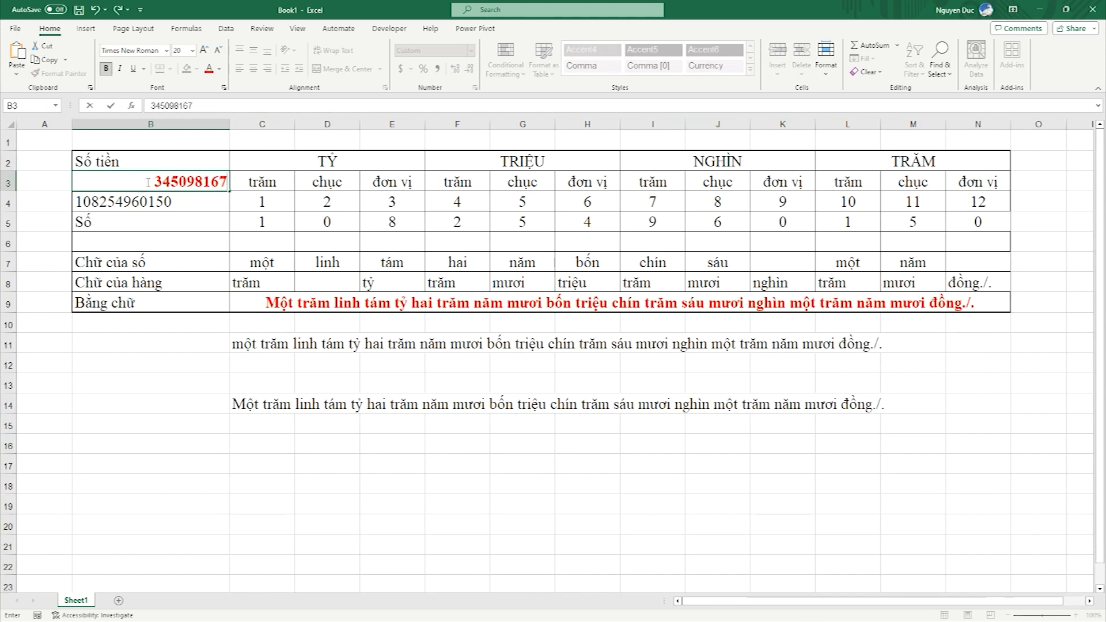
type(",246")
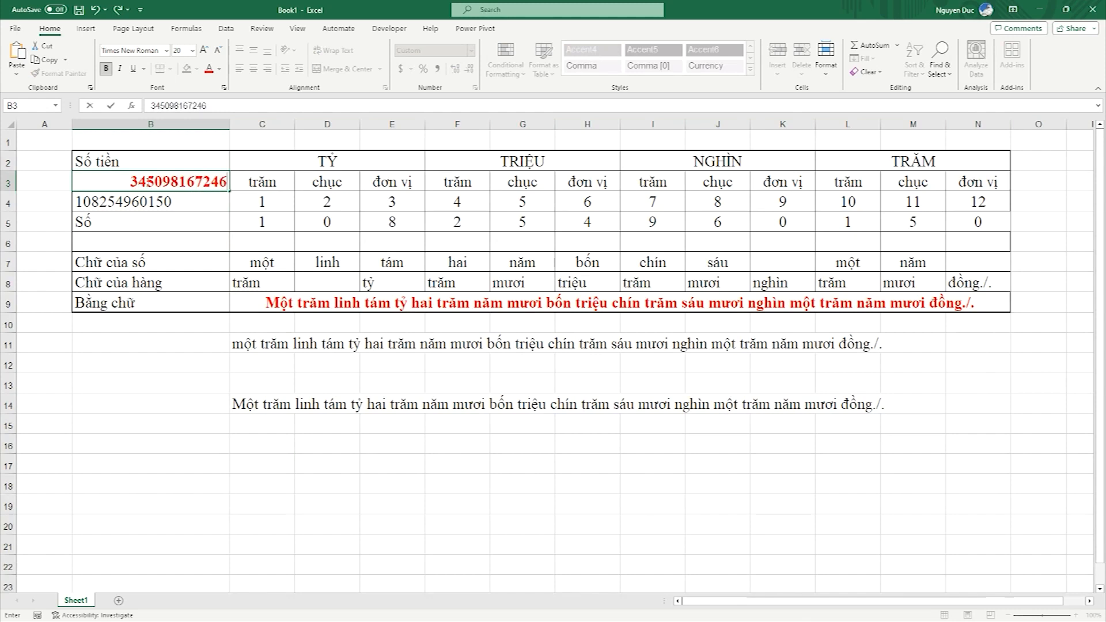
key("Return")
left_click_drag(236, 342, 242, 402)
key("F2")
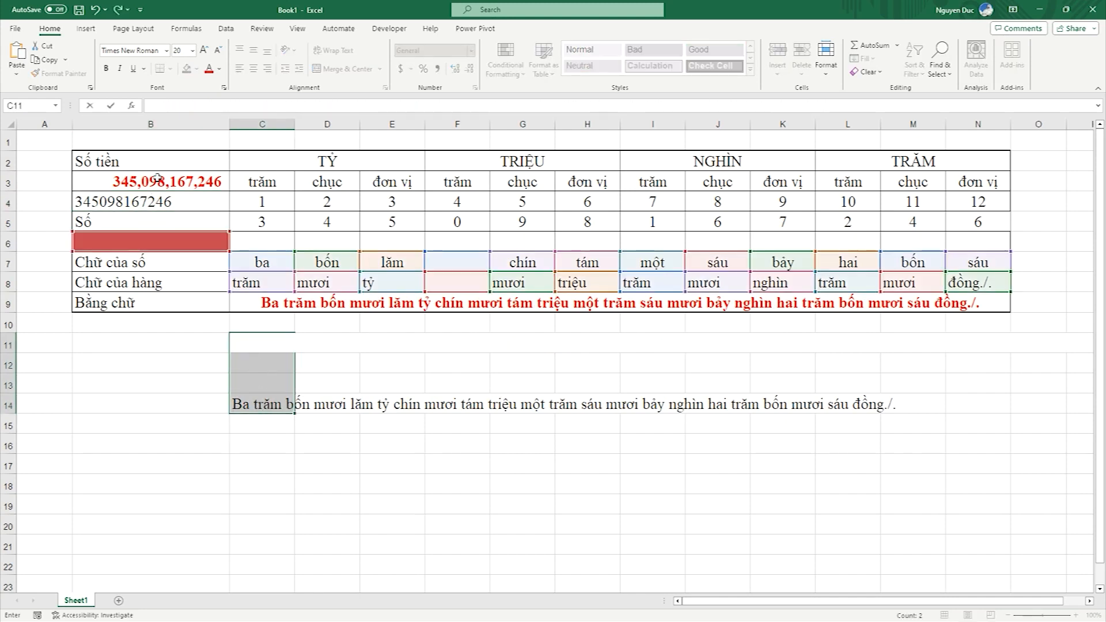
left_click(259, 402)
key("Return")
left_click(255, 401)
key("Delete")
left_click(143, 185)
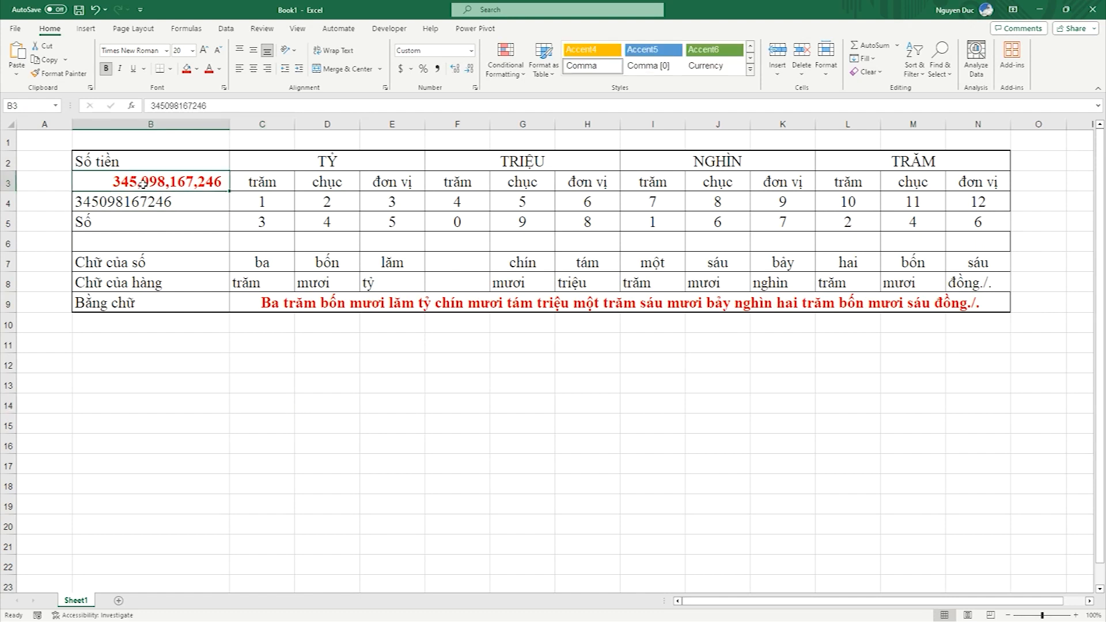
type("05612587654")
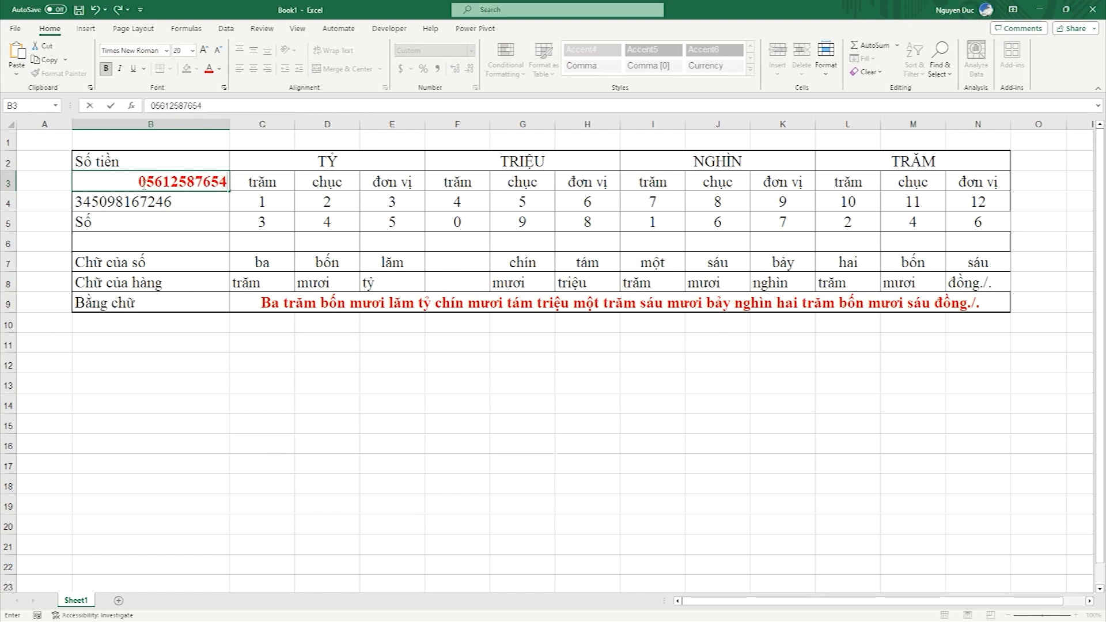
key("Return")
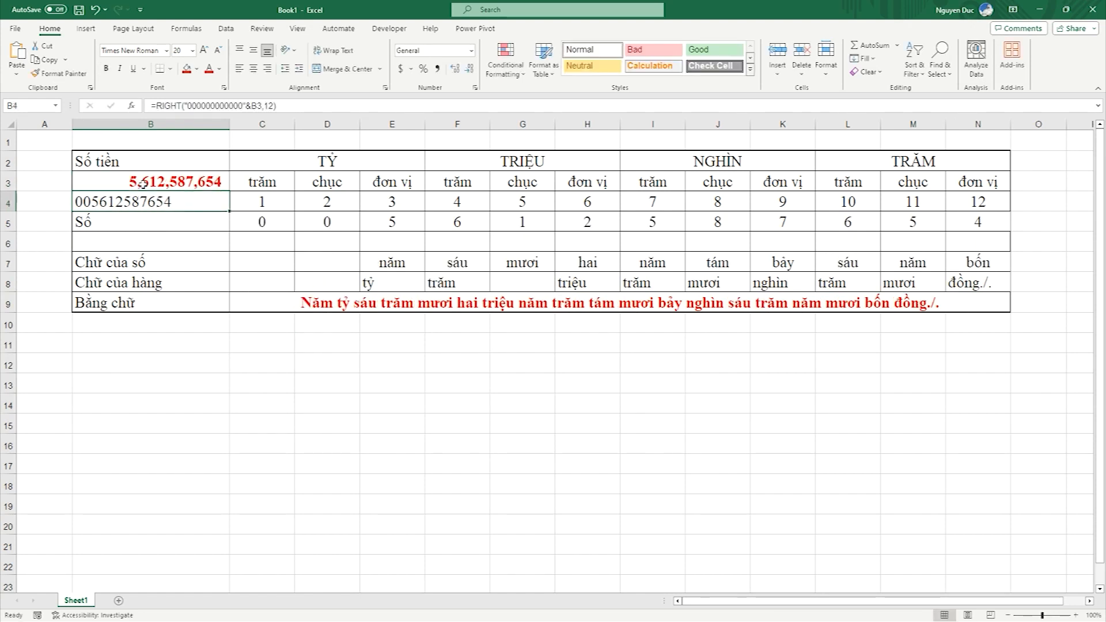